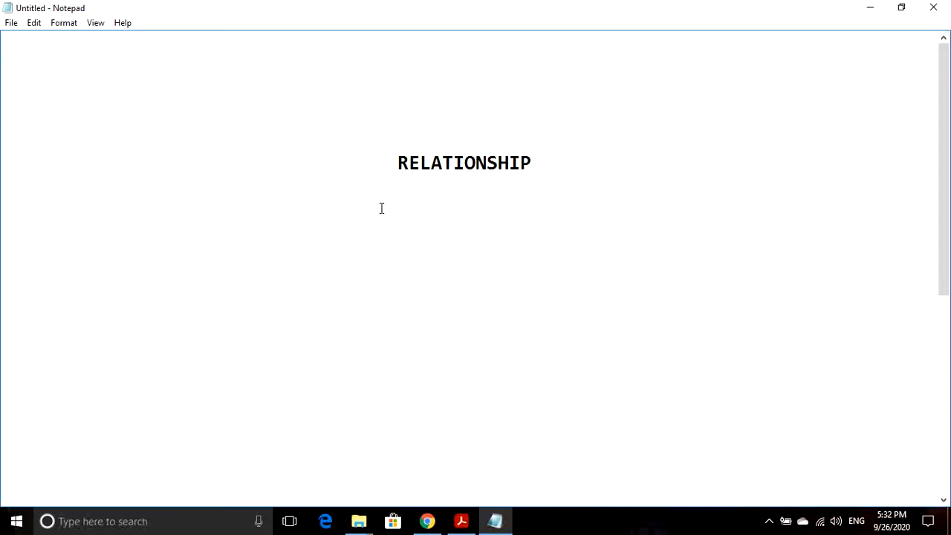
- Highlight and clear the RELATIONSHIP heading, then scroll down to the One to one, One to many, Many to many lines
drag(390, 168, 554, 183)
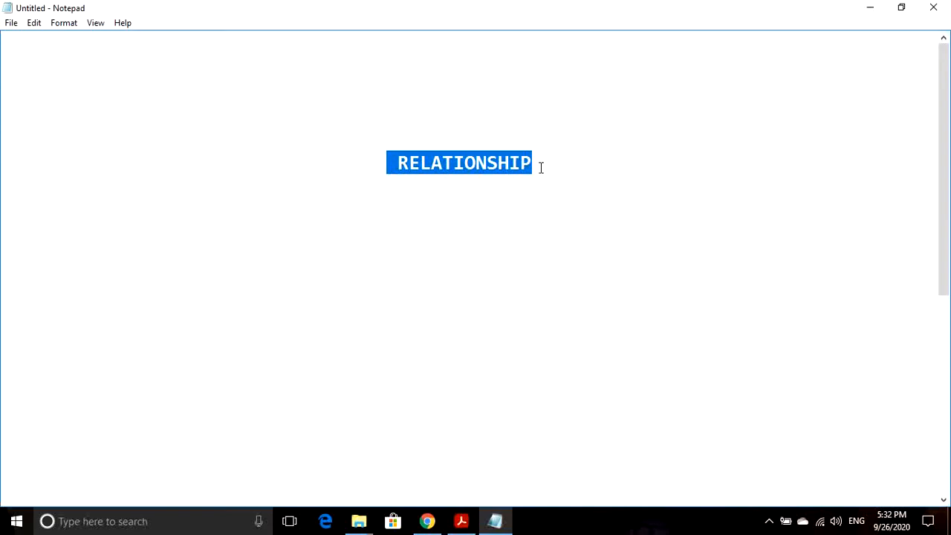
click(540, 168)
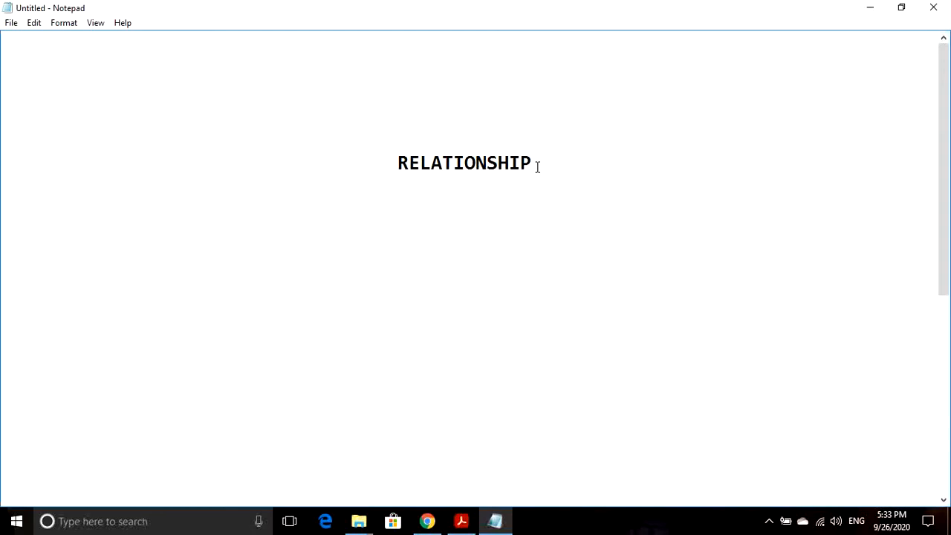
drag(537, 166, 397, 164)
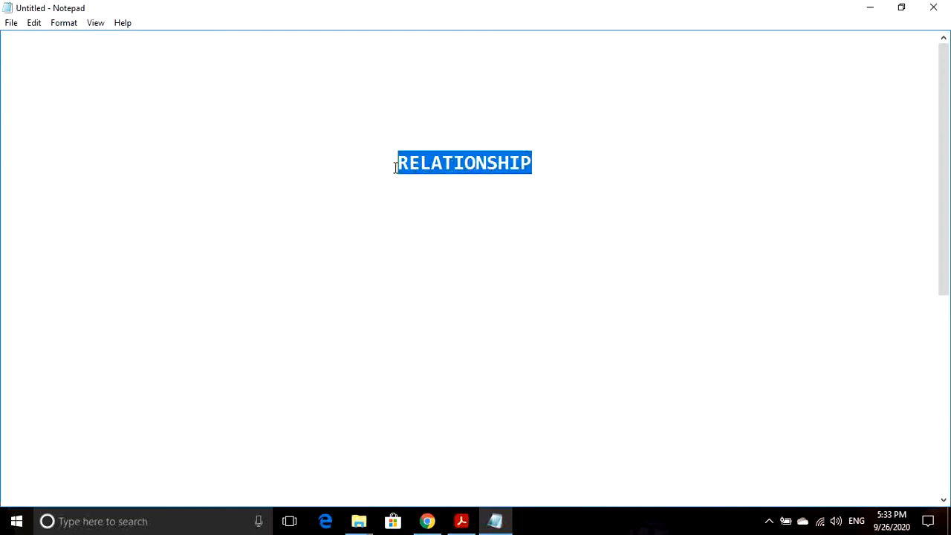
click(545, 166)
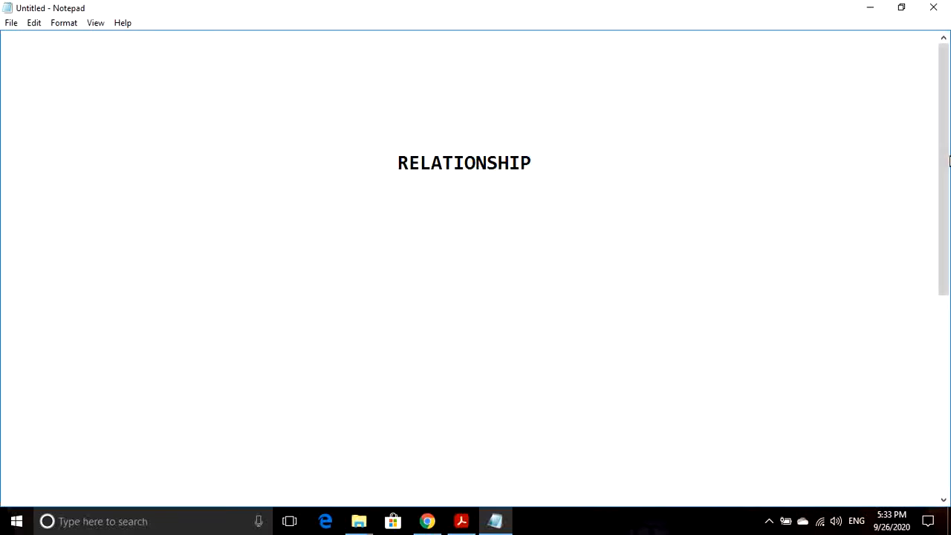
drag(948, 161, 943, 362)
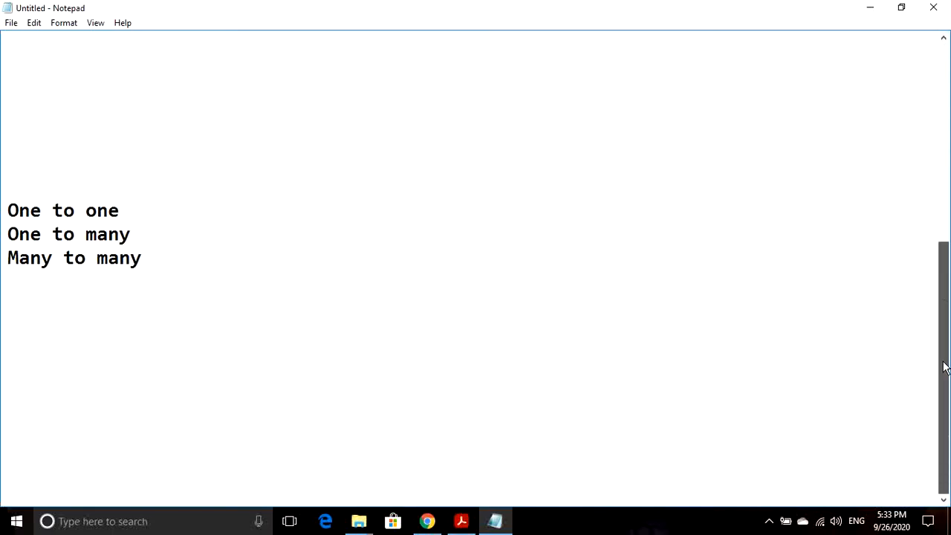
drag(123, 208, 3, 213)
click(128, 213)
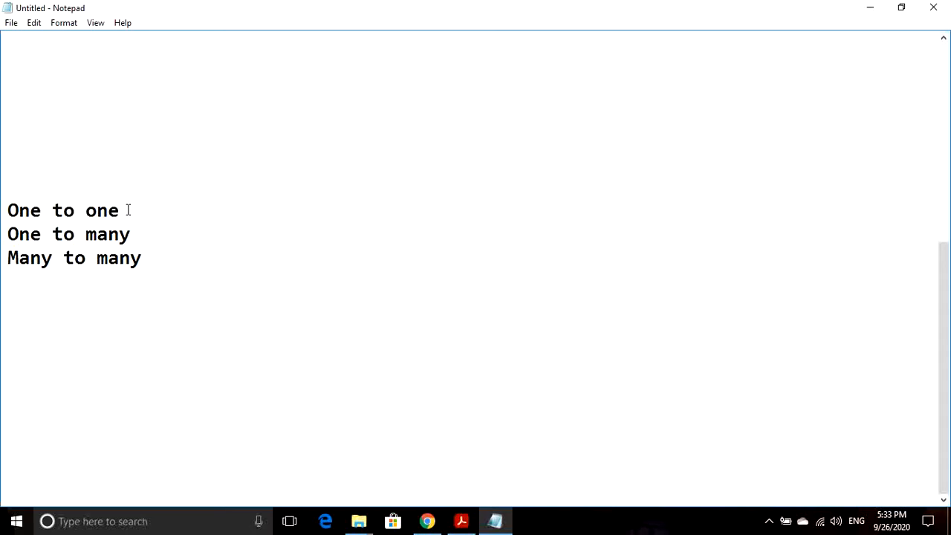
drag(133, 237, 4, 242)
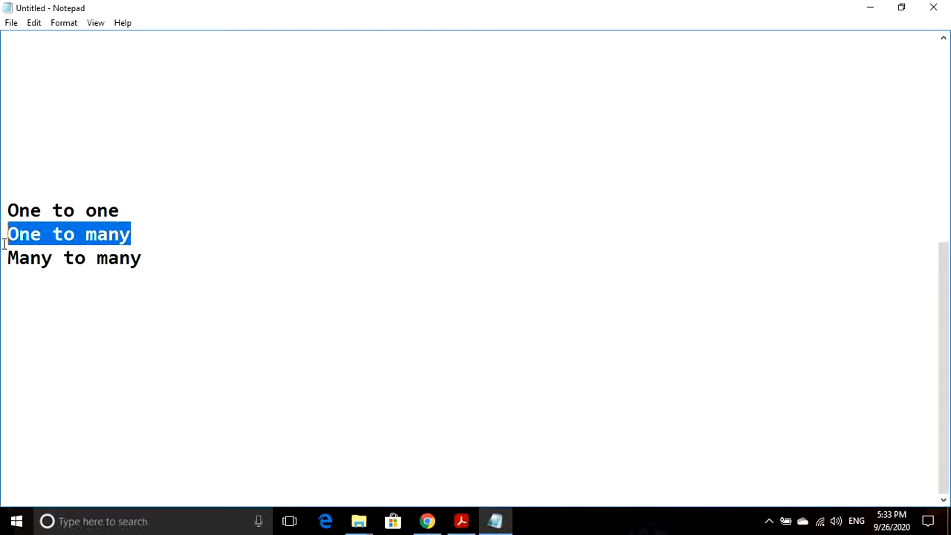
click(141, 238)
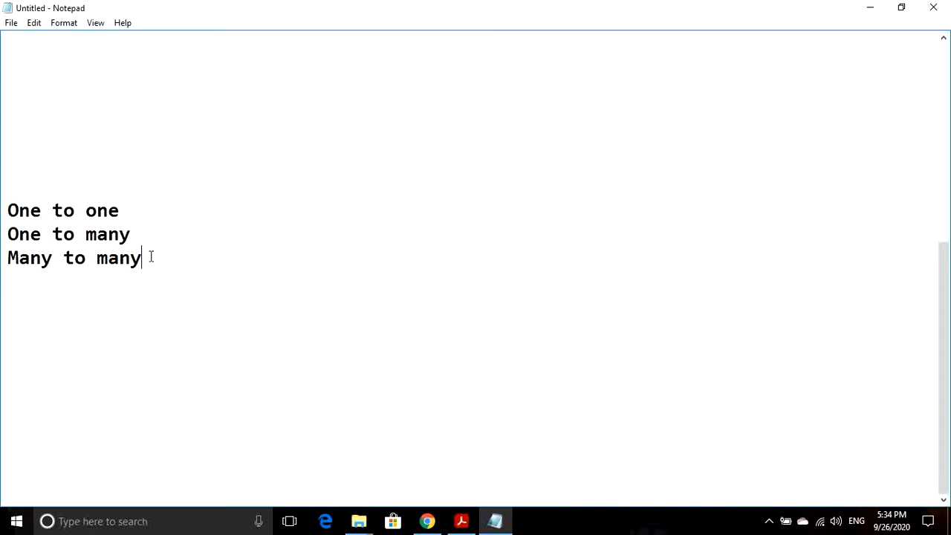
drag(8, 257, 136, 272)
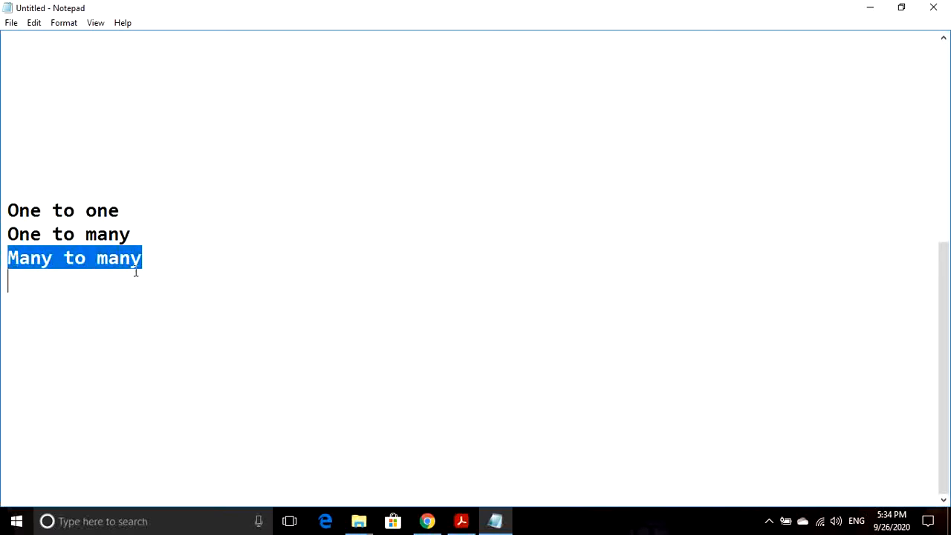
click(151, 266)
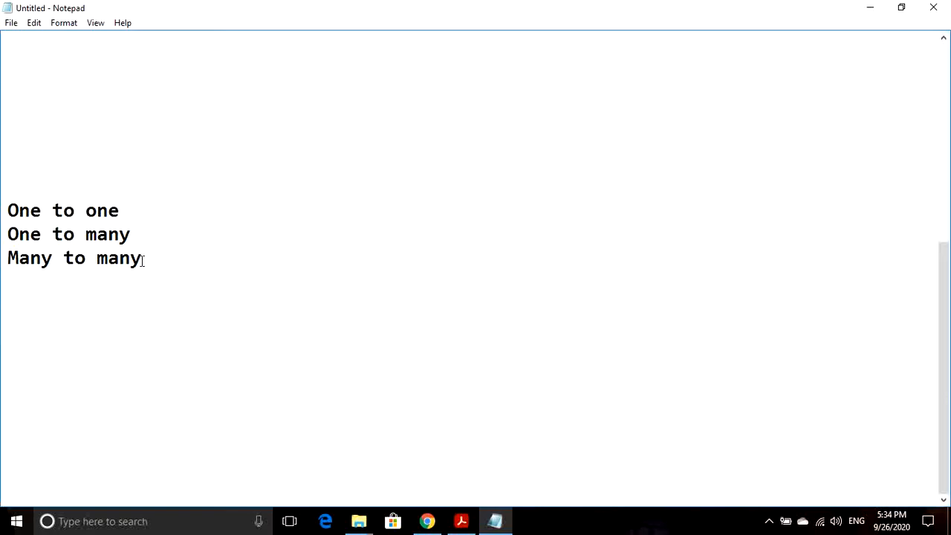
drag(144, 259, 4, 213)
click(161, 262)
- Launch Access from a taskbar search for 'ace' and create the blank database Database8
click(158, 531)
text(ace)
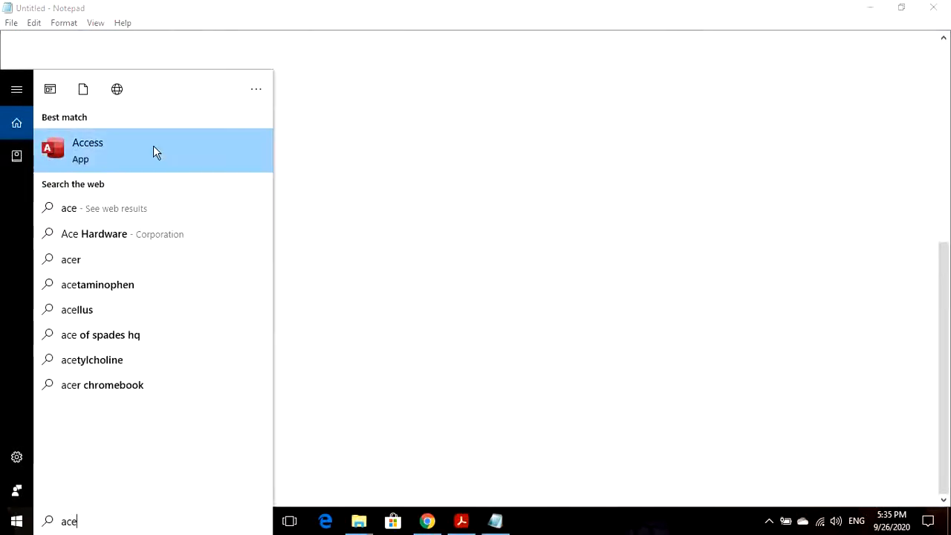
click(153, 146)
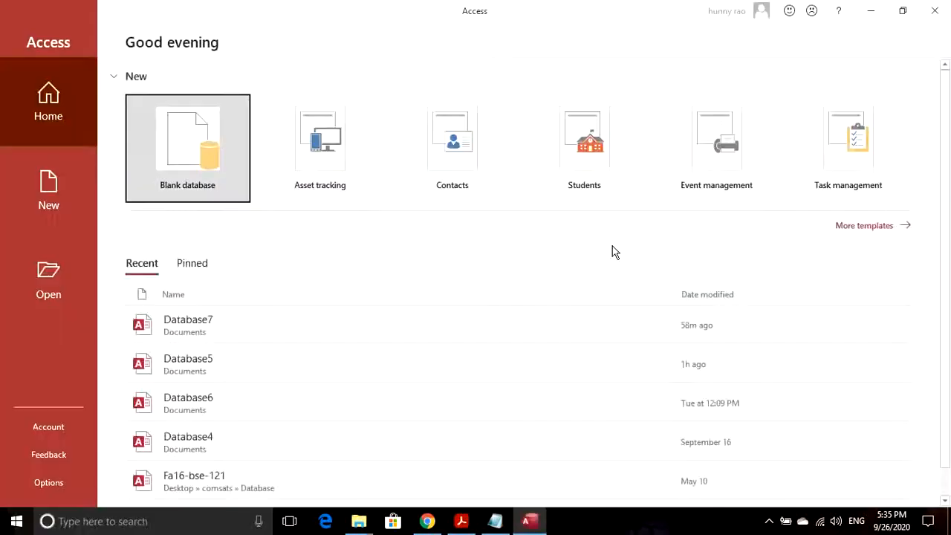
click(191, 156)
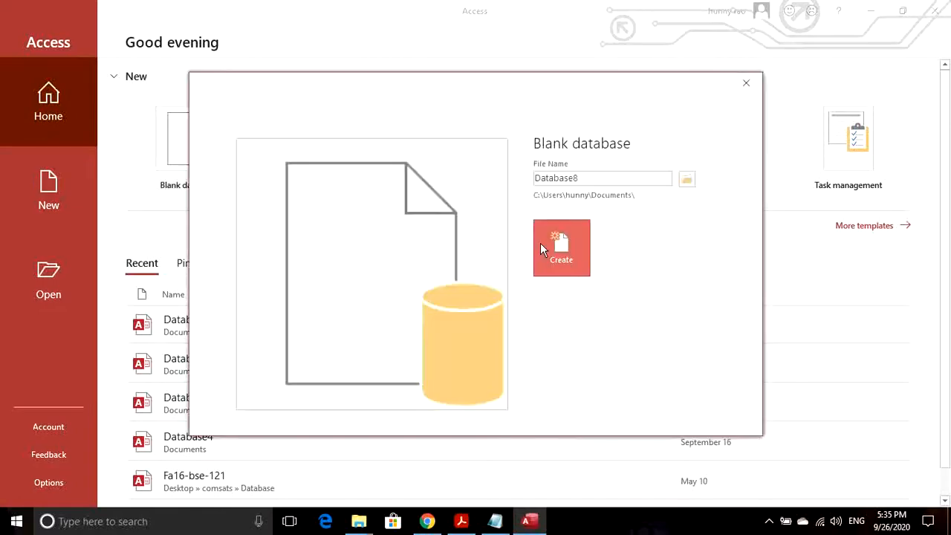
click(576, 248)
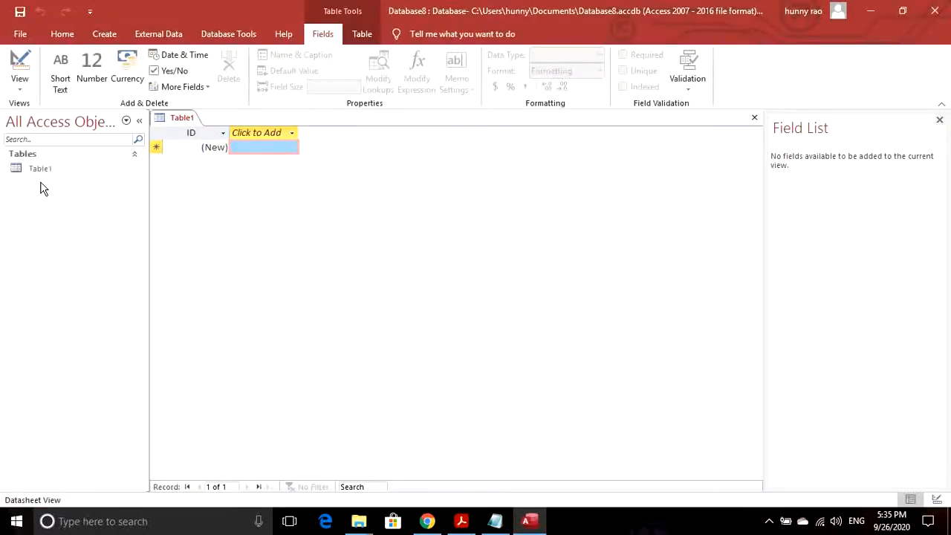
- Save Table1 as Student in Design view and set its ID field to Number
click(19, 84)
click(36, 131)
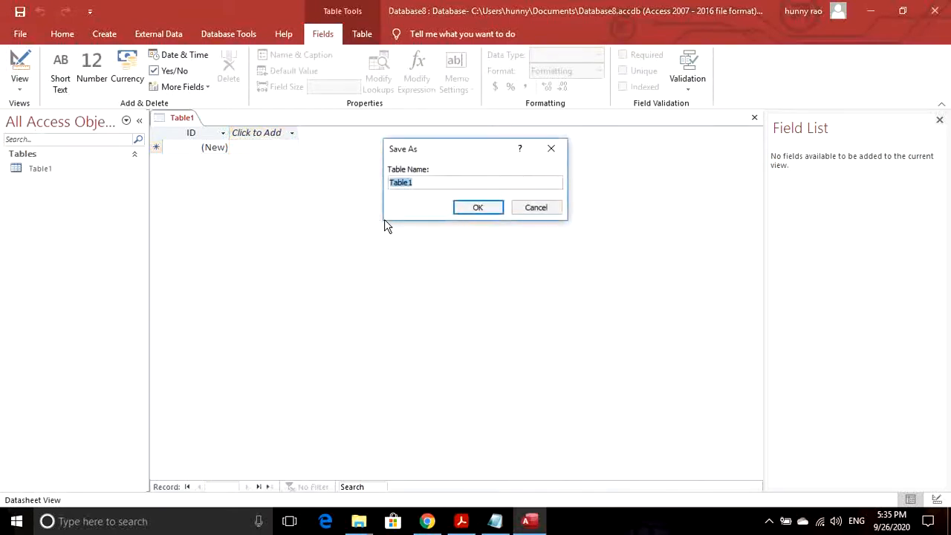
text(Student)
click(496, 212)
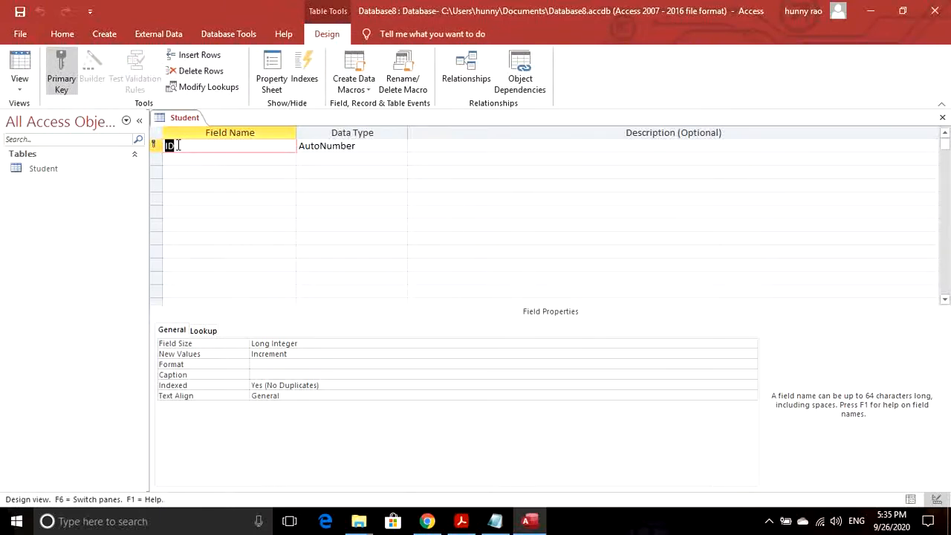
click(379, 146)
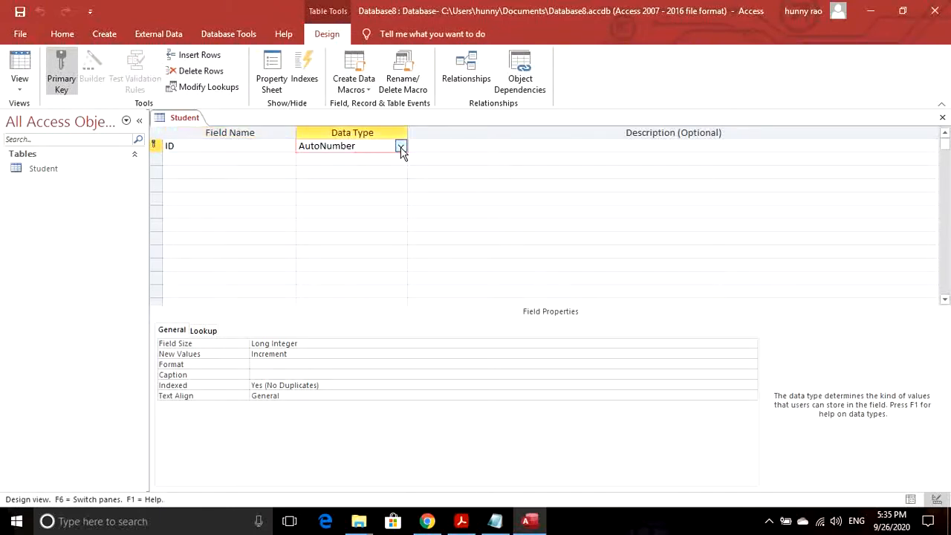
click(401, 147)
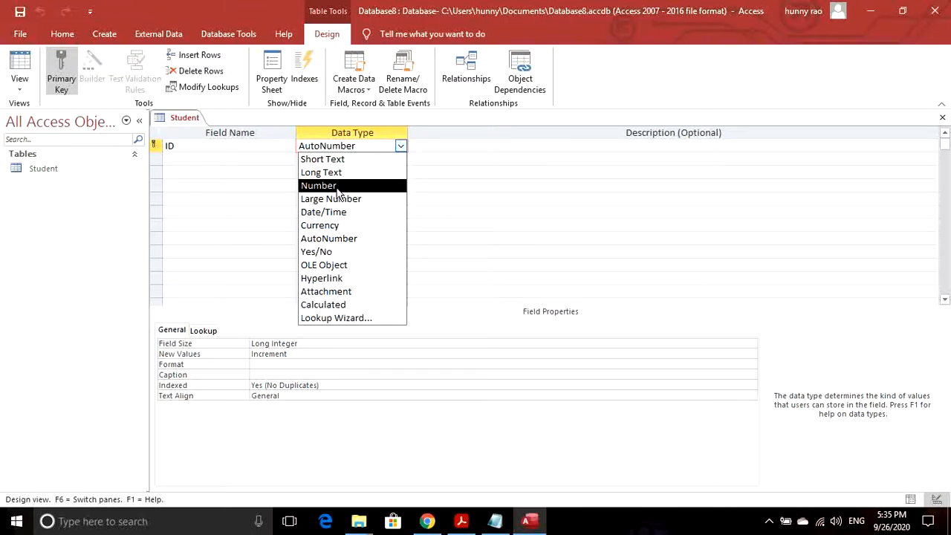
click(336, 187)
- Add Short Text fields fname and lname, then create a new blank table
click(197, 157)
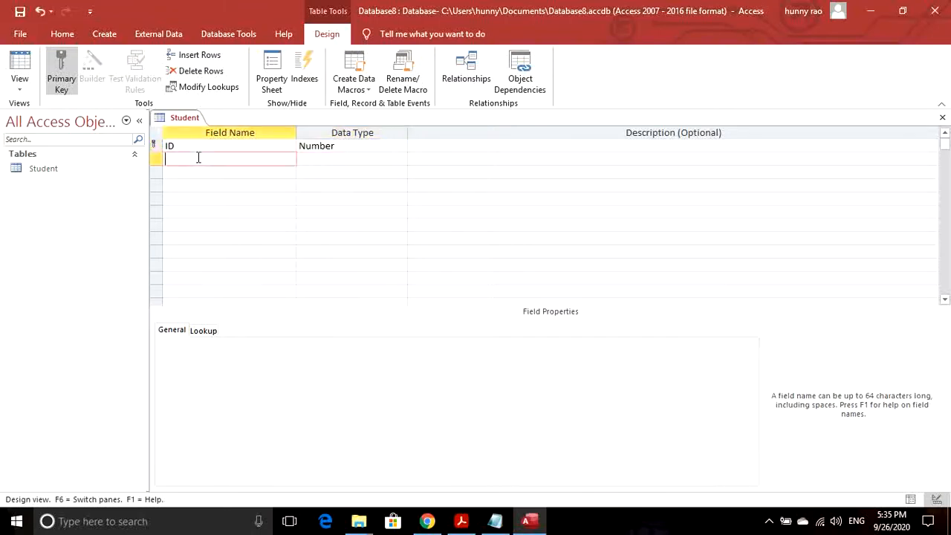
text(fnam)
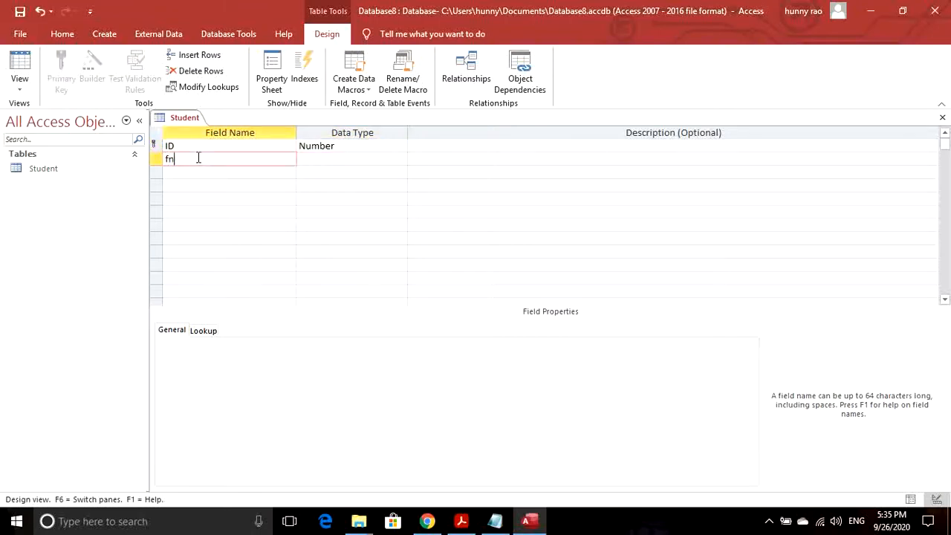
key(BackSpace)
key(BackSpace)
text(ame)
click(199, 172)
text(lname)
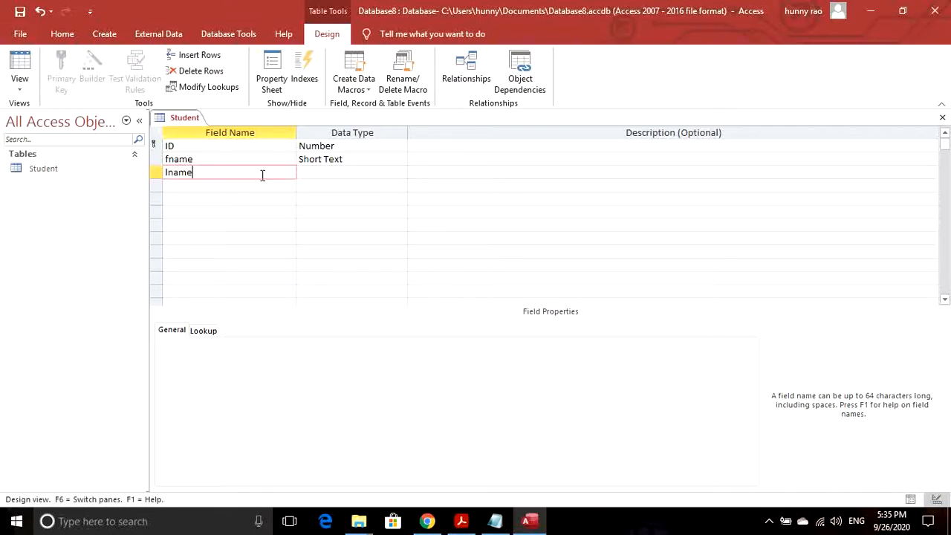
key(Tab)
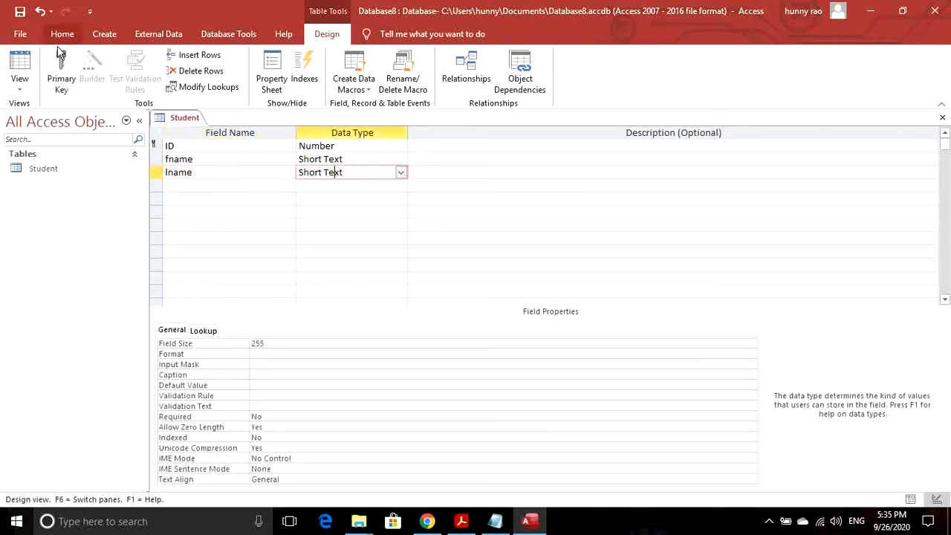
click(104, 34)
click(77, 66)
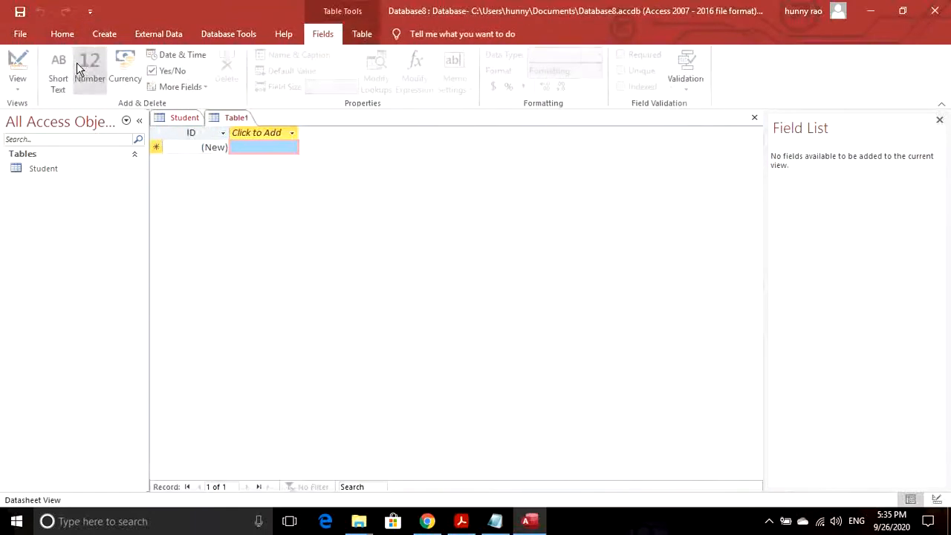
- Switch the new table to Design view and save it as student_contact_info
right_click(41, 184)
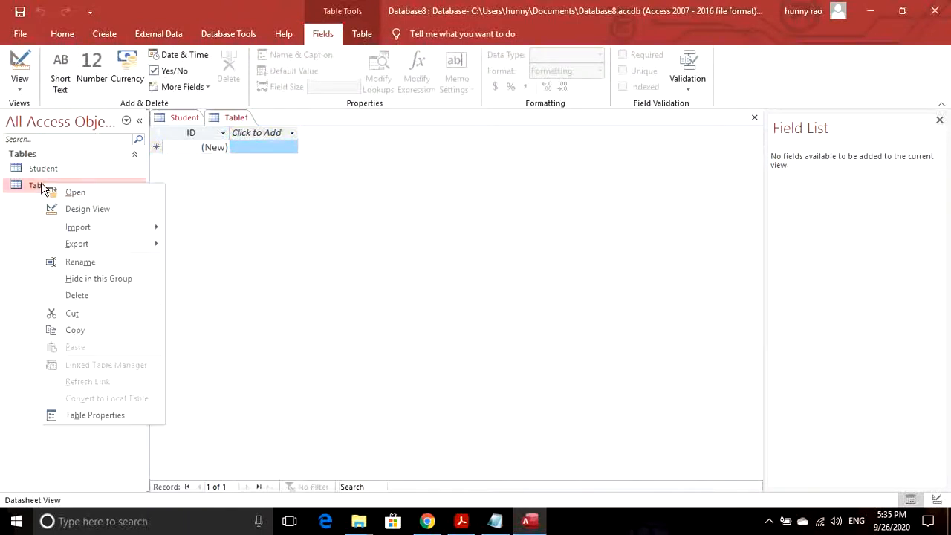
click(18, 84)
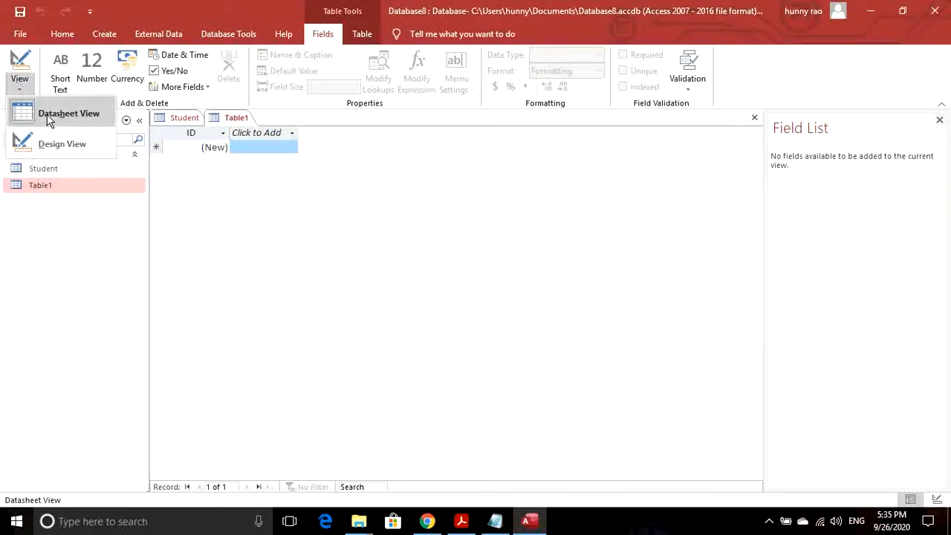
click(47, 142)
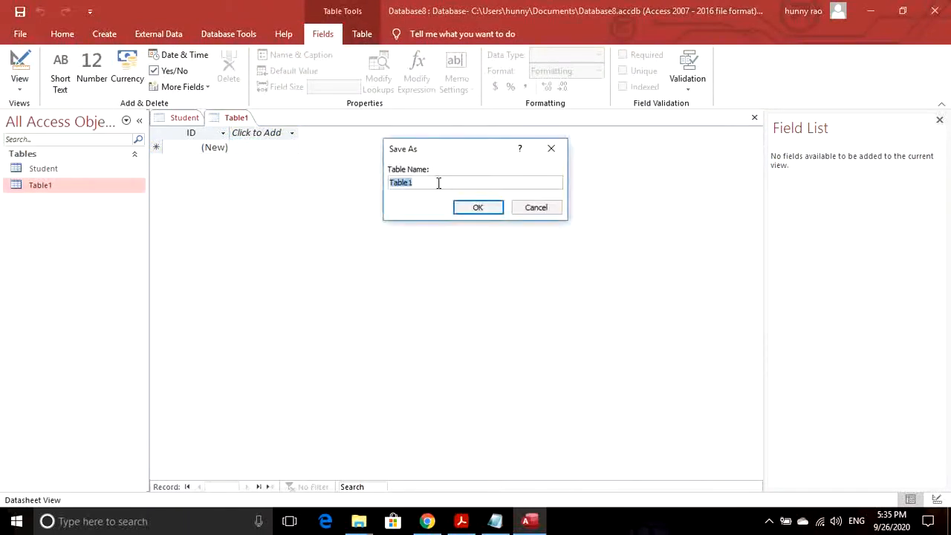
text(student_contact_info)
click(462, 206)
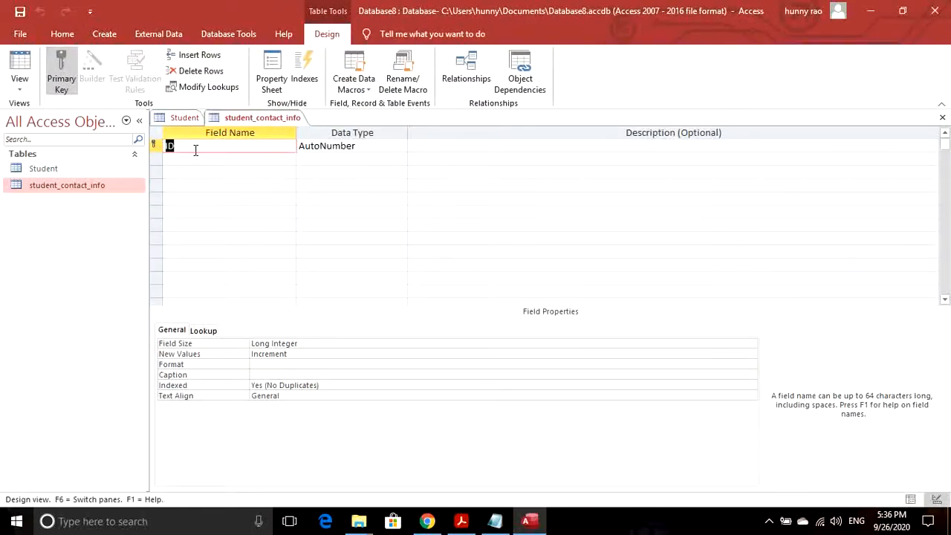
- Add the fields st_id, phone_no, city, address and email
text(st_id)
click(188, 161)
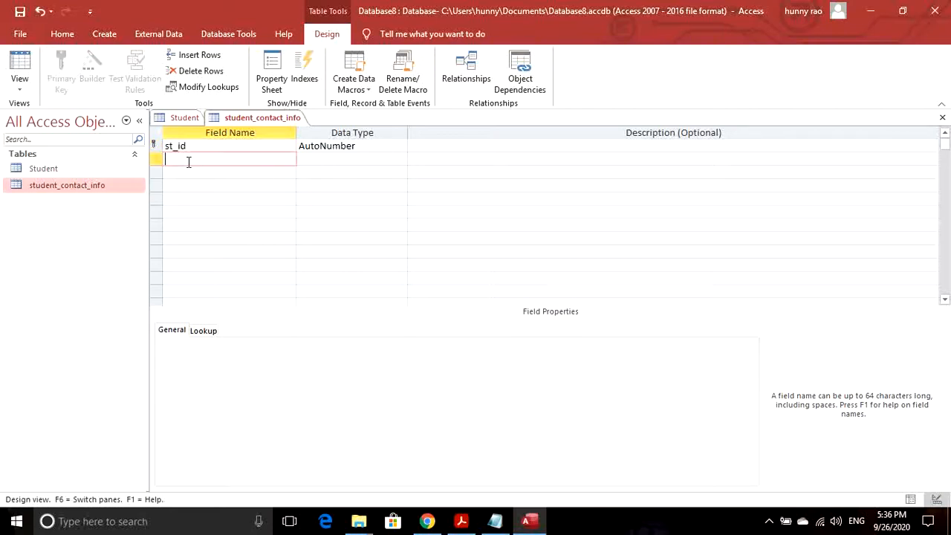
text(phone_no)
click(191, 170)
text(cit)
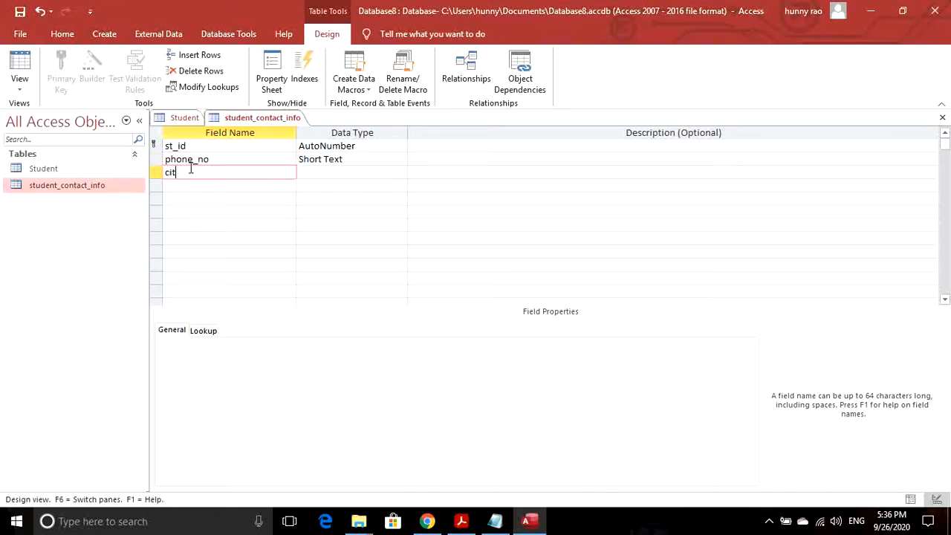
text(y)
click(192, 183)
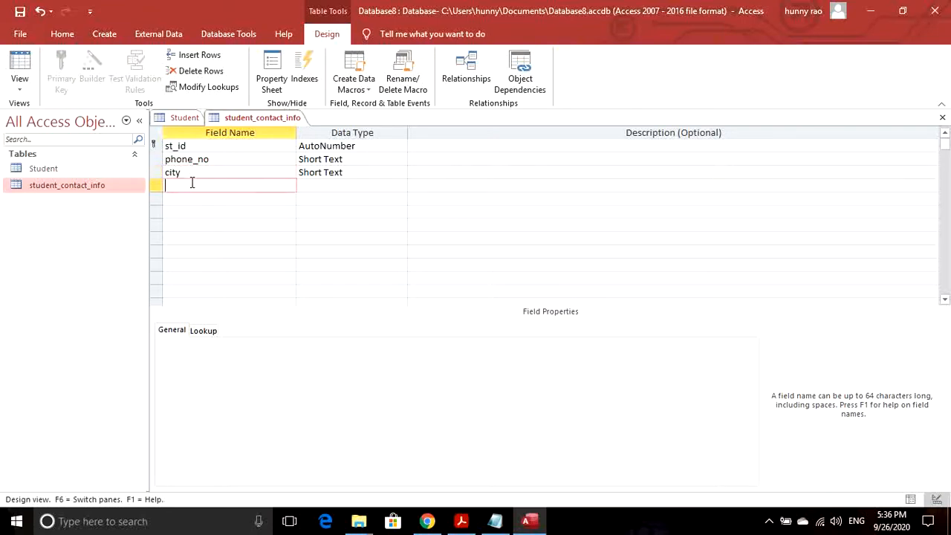
text(addre)
text(ss)
click(197, 199)
text(email)
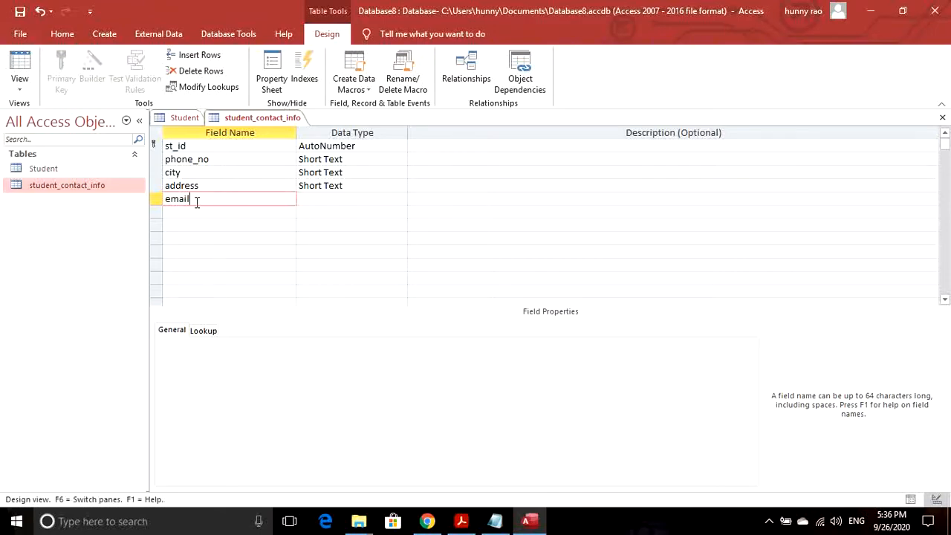
- Make email a Hyperlink and phone_no a Large Number, then create a new table
click(314, 198)
click(401, 198)
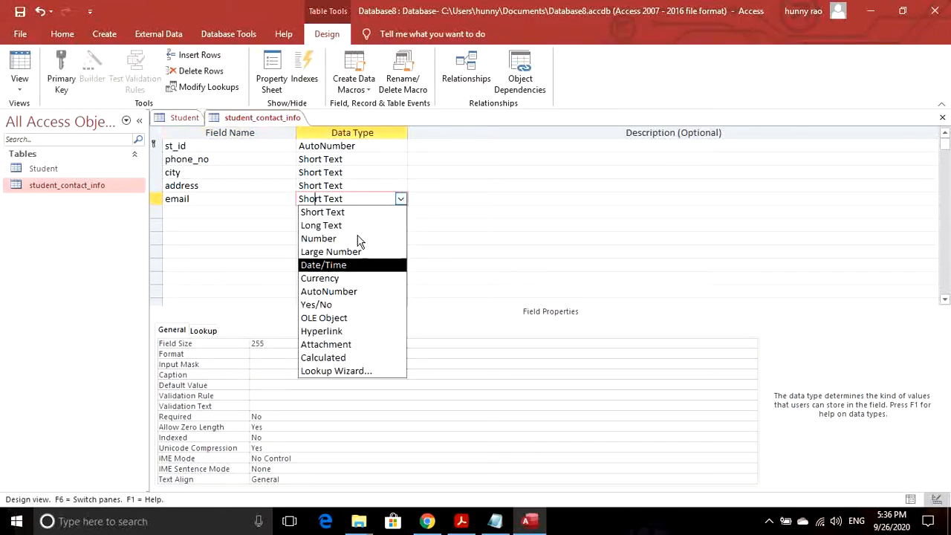
click(324, 331)
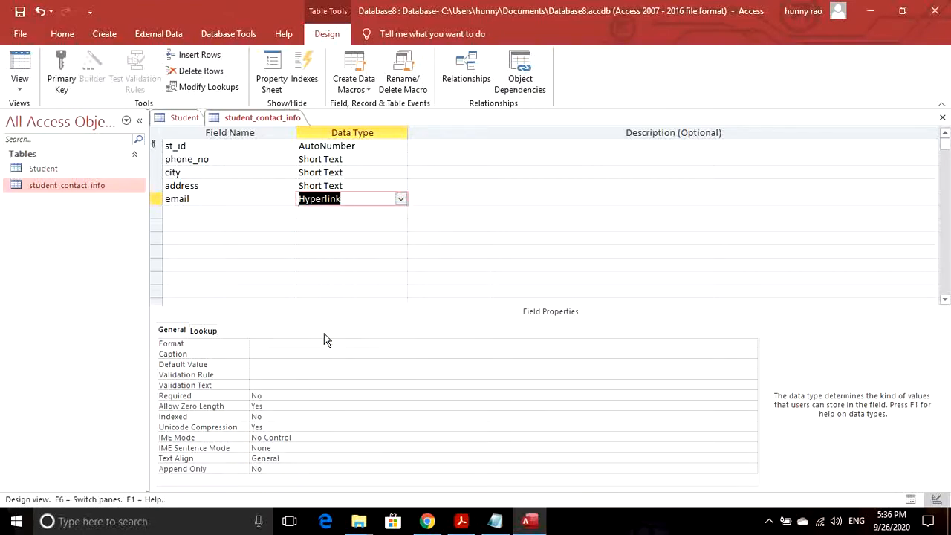
click(354, 158)
click(401, 160)
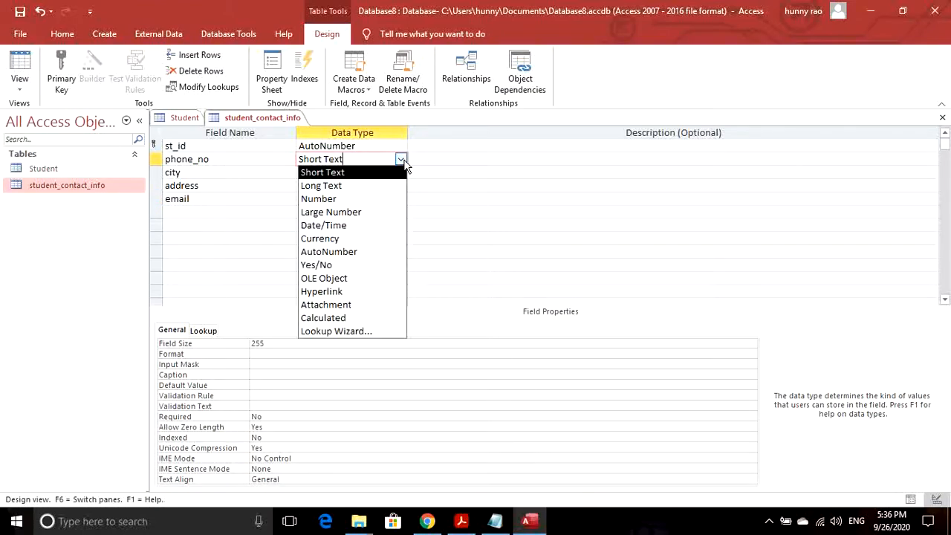
click(330, 213)
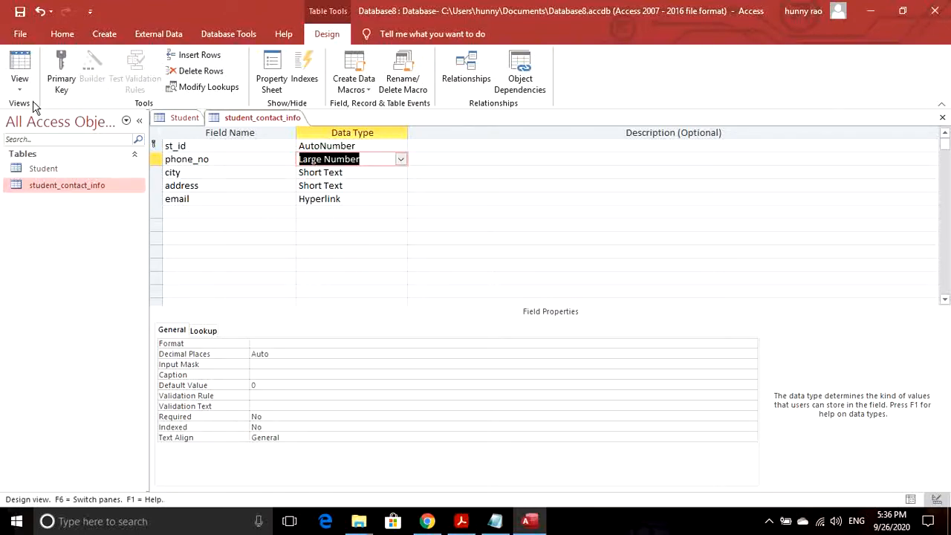
click(98, 37)
click(77, 70)
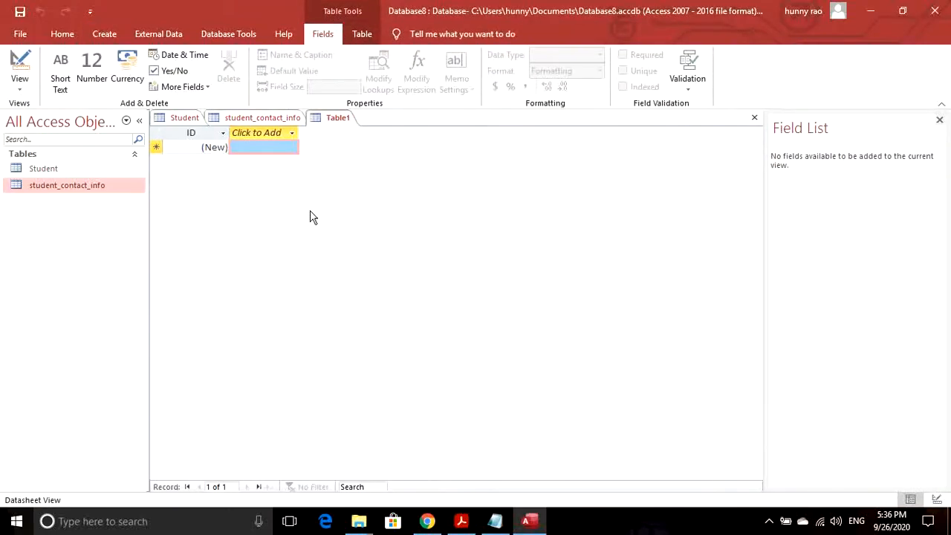
- Save the new table as Department in Design view and add a dept_name field
click(19, 67)
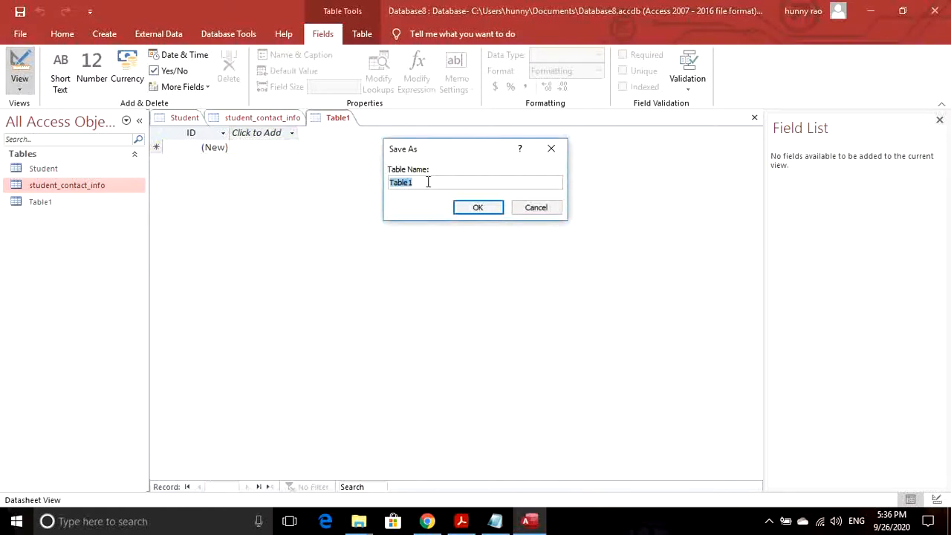
text(Department)
key(Return)
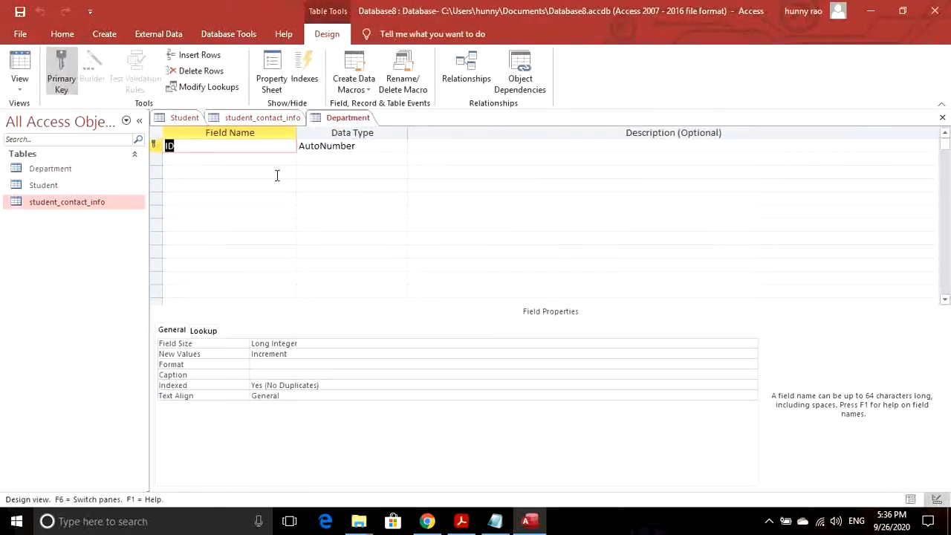
click(199, 162)
text(d)
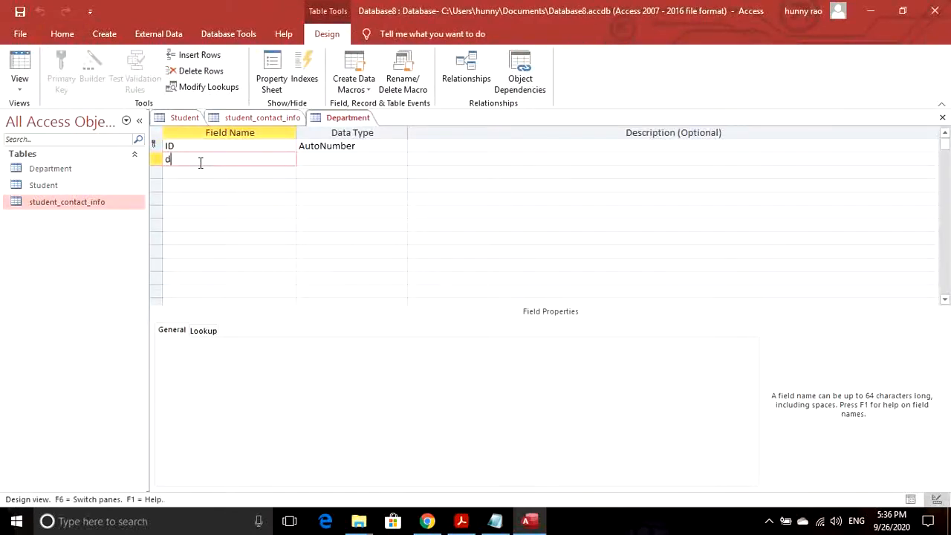
text(ept_name)
key(Tab)
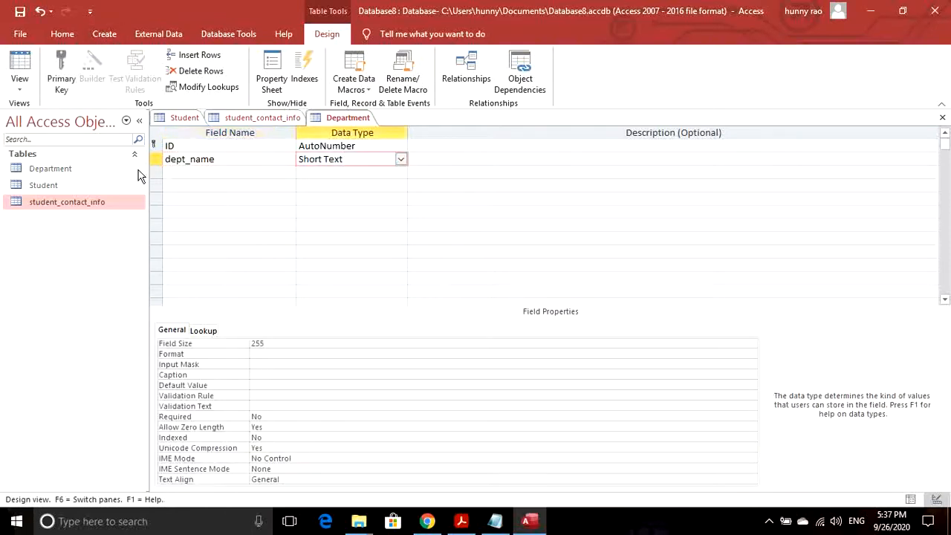
- Change Department's ID to Number, save the table, and create another new table
click(377, 146)
click(400, 146)
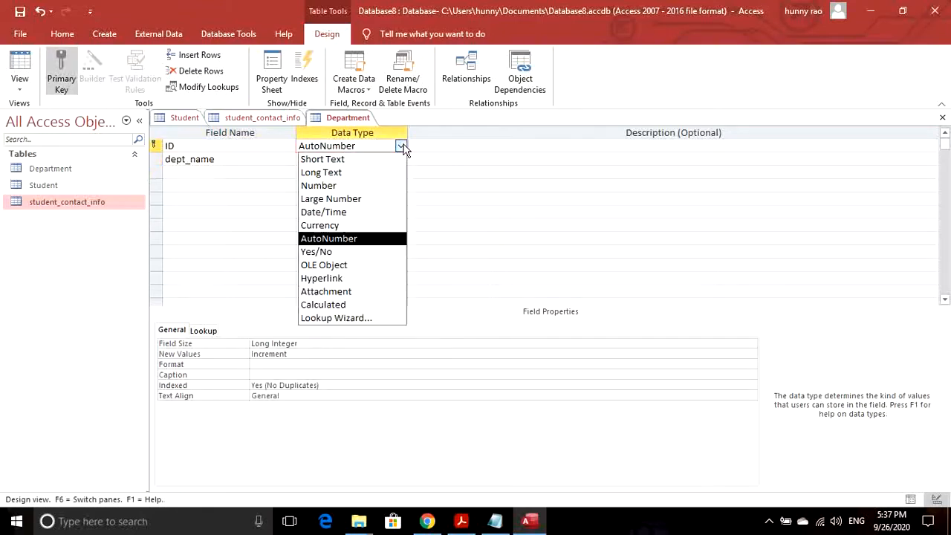
click(335, 186)
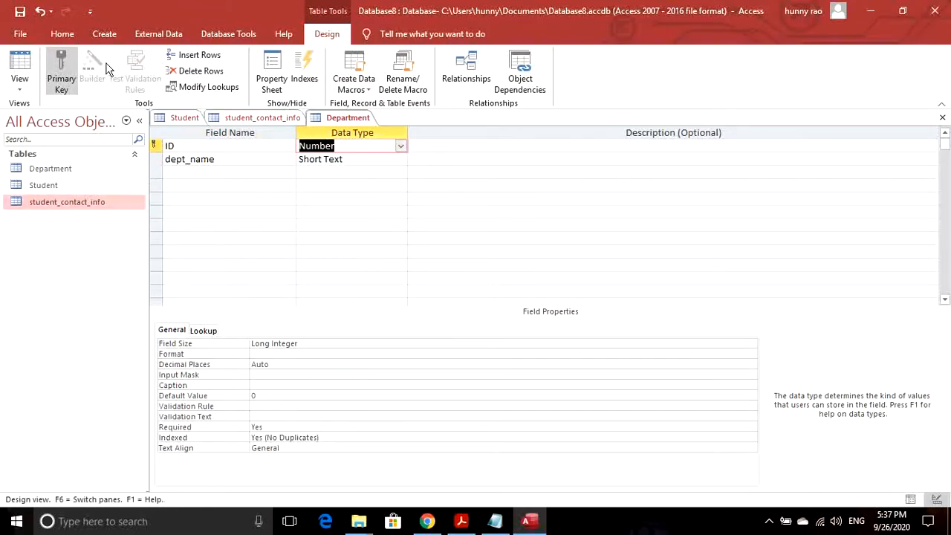
click(20, 13)
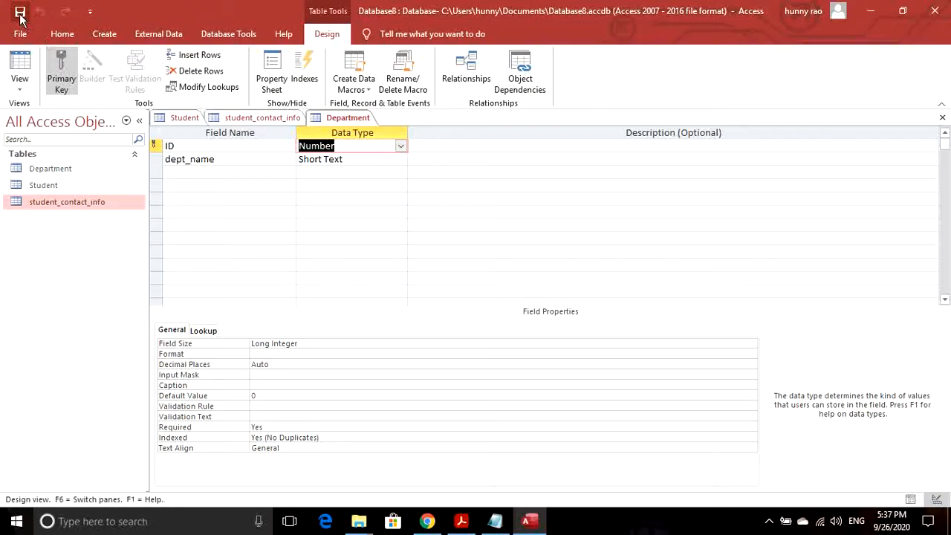
click(107, 38)
click(77, 68)
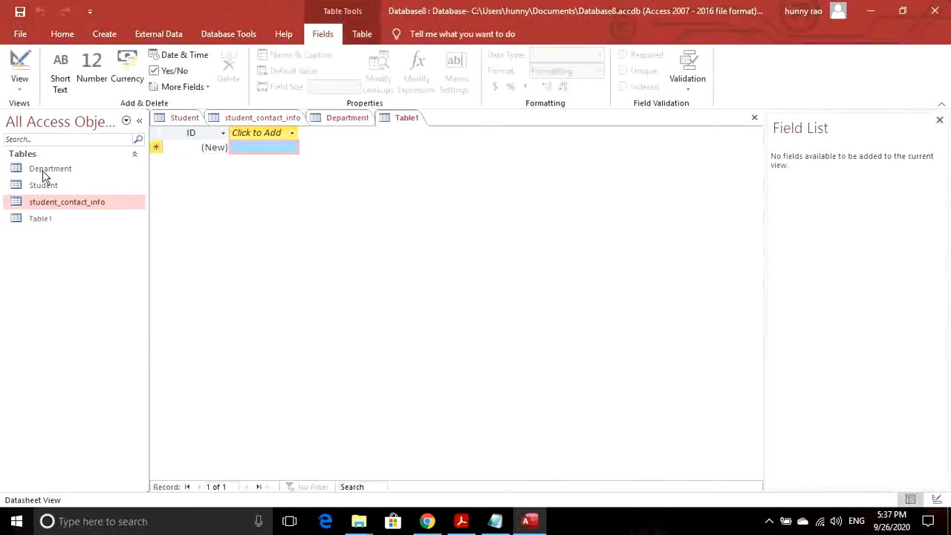
- Save Table1 as Course in Design view and set its ID field to Number
click(47, 220)
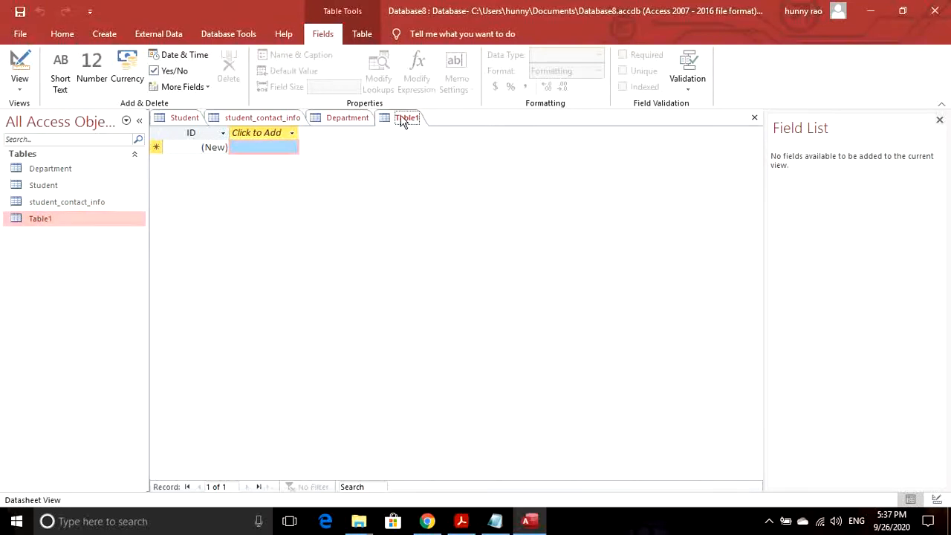
click(12, 89)
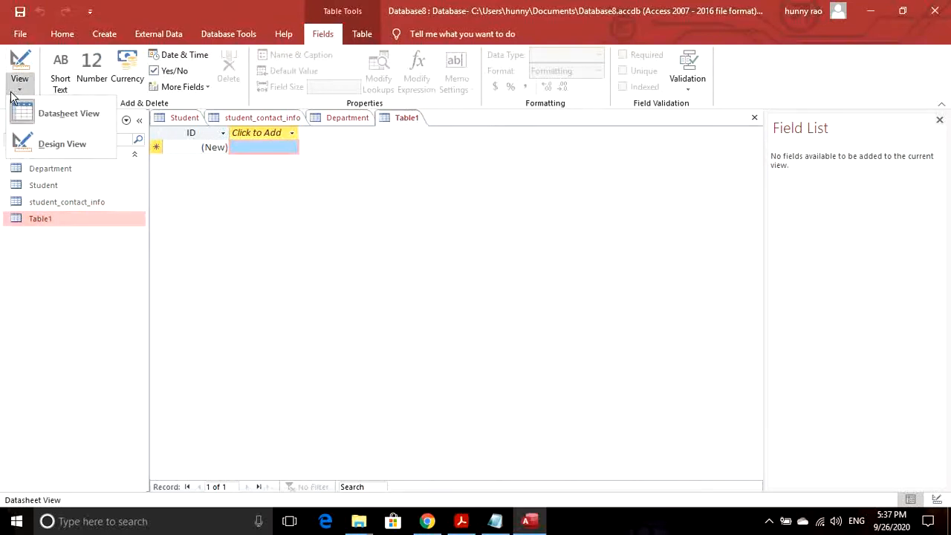
click(45, 141)
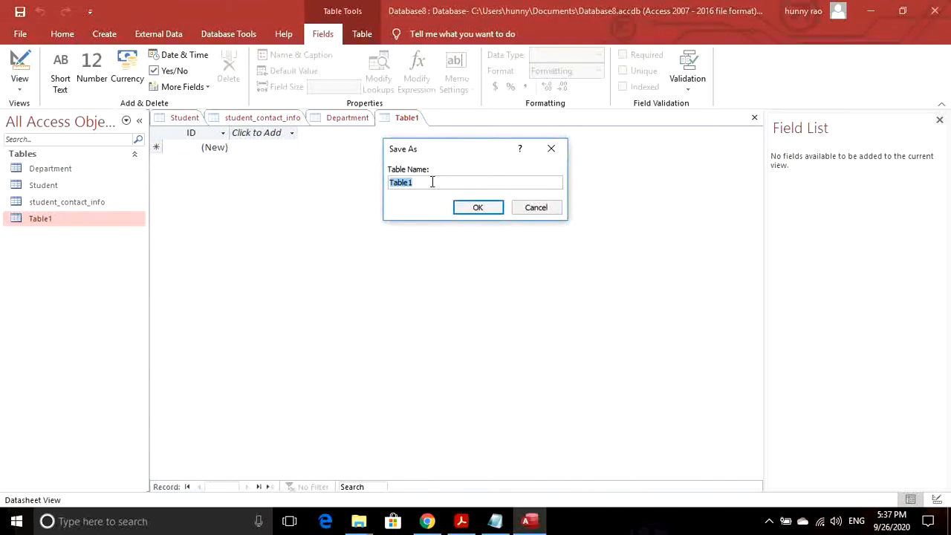
text(Course)
key(Return)
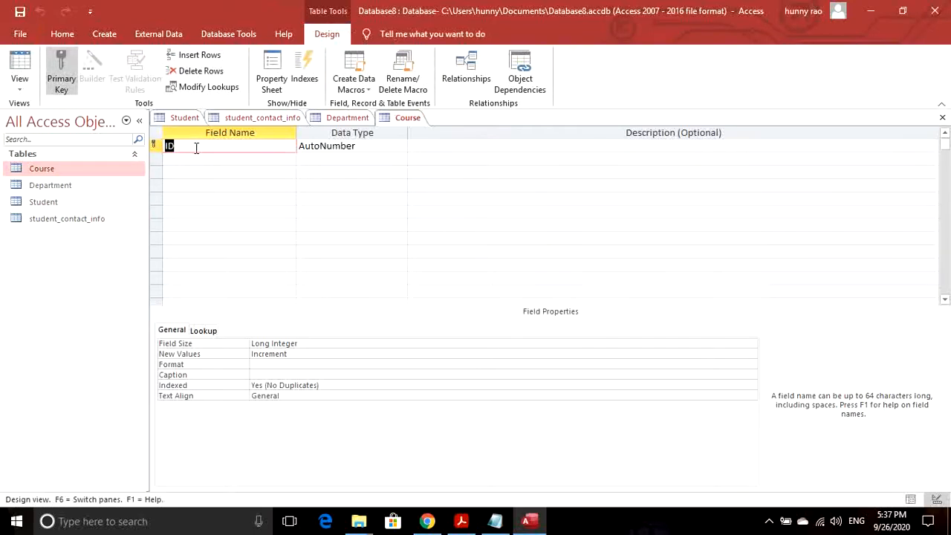
click(394, 147)
click(400, 146)
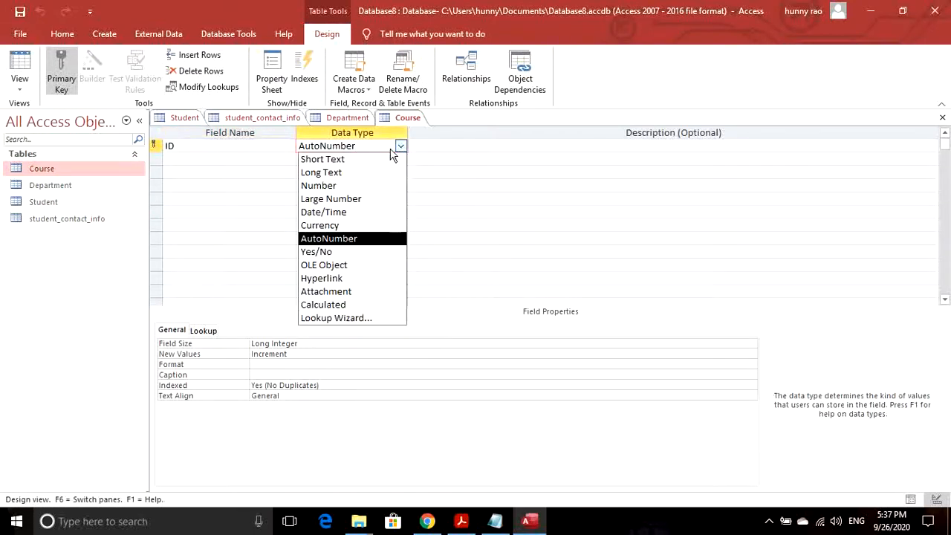
click(335, 186)
- Add a course_name field, renaming it from the reserved word 'name', and open the Student table
click(198, 160)
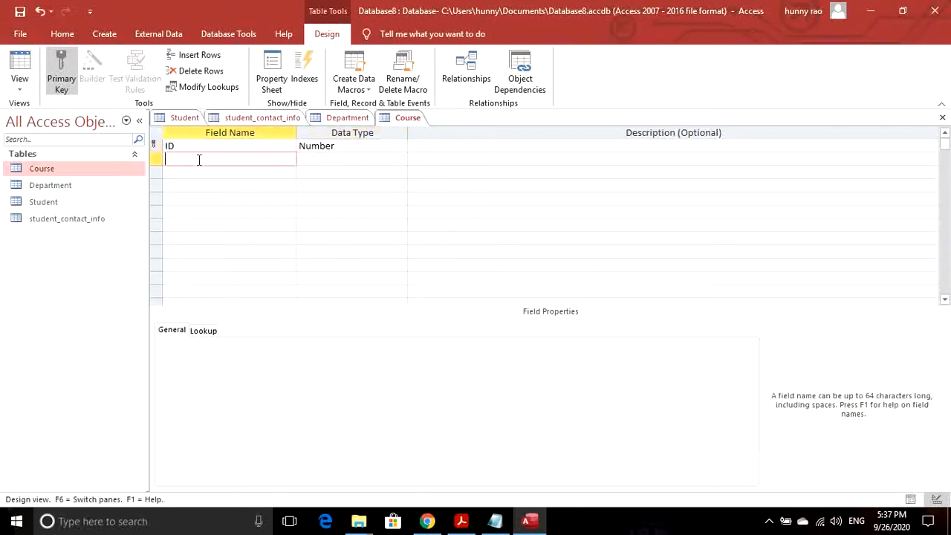
text(name)
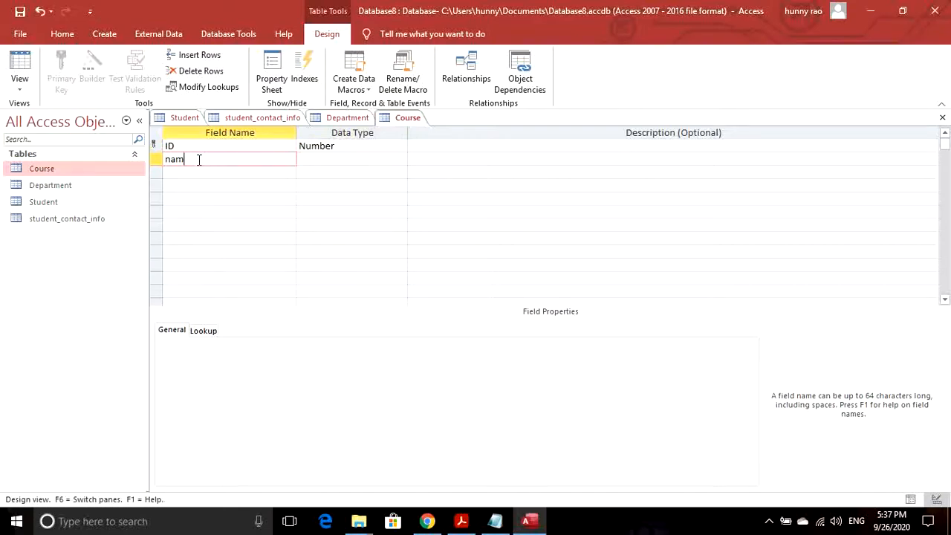
click(316, 160)
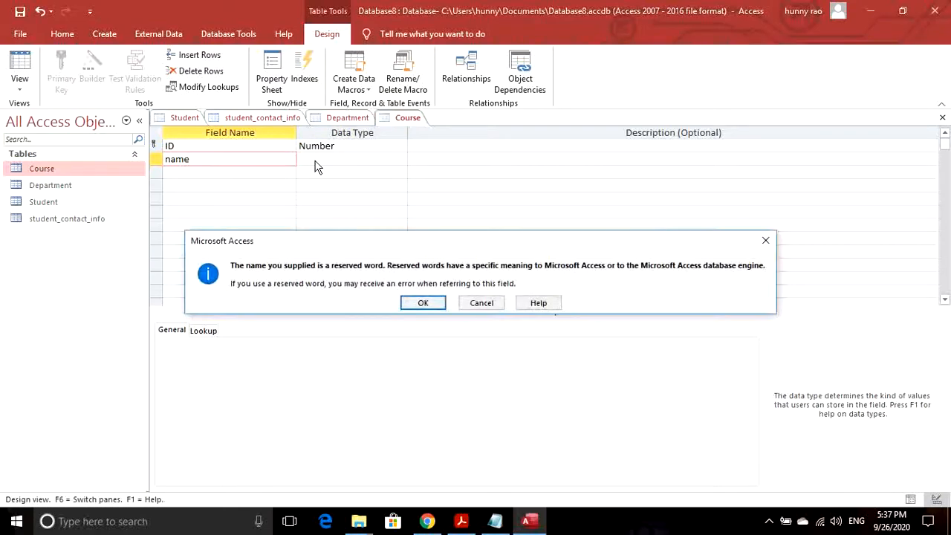
click(418, 303)
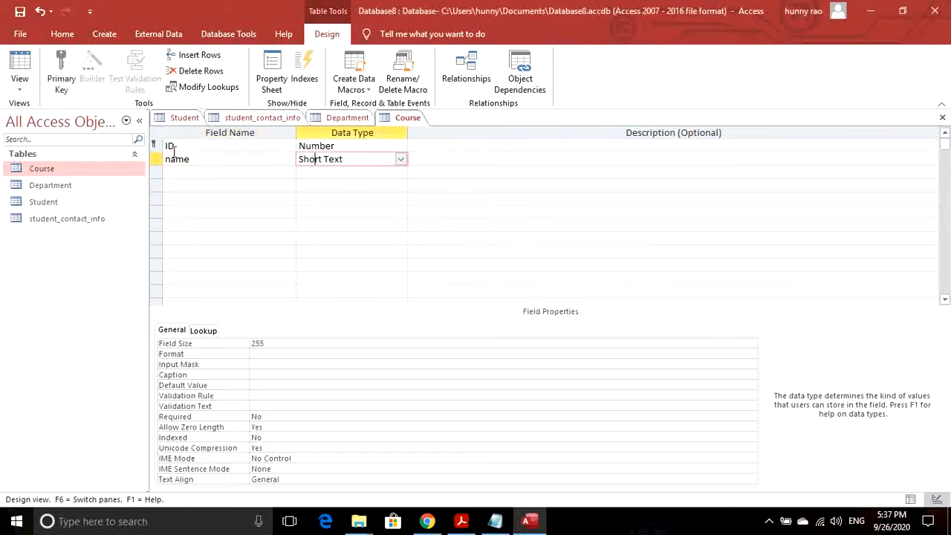
double_click(208, 161)
text(cou)
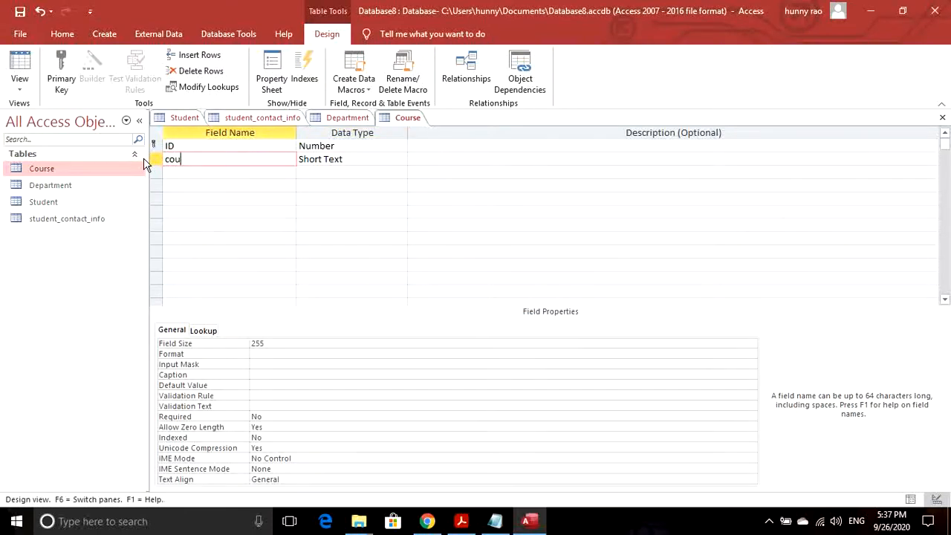
text(rse_name)
click(387, 159)
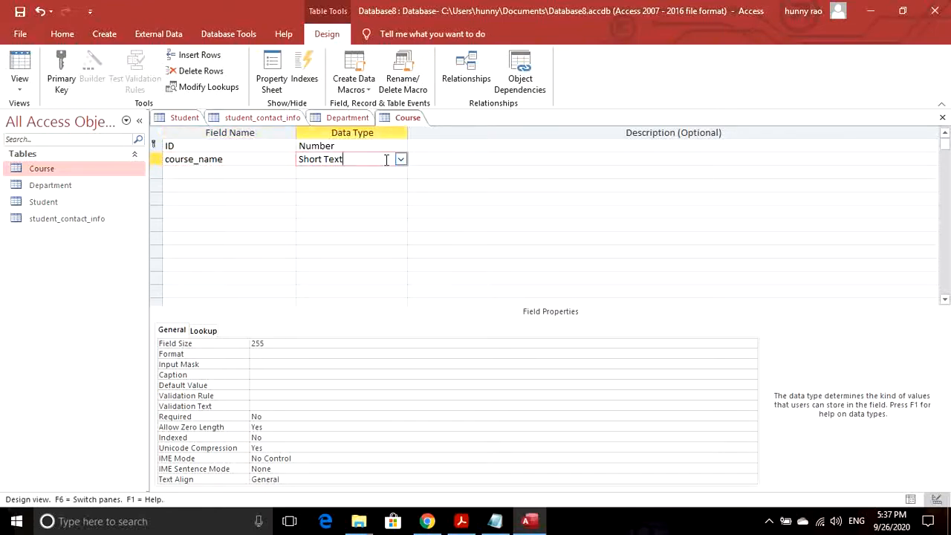
double_click(47, 202)
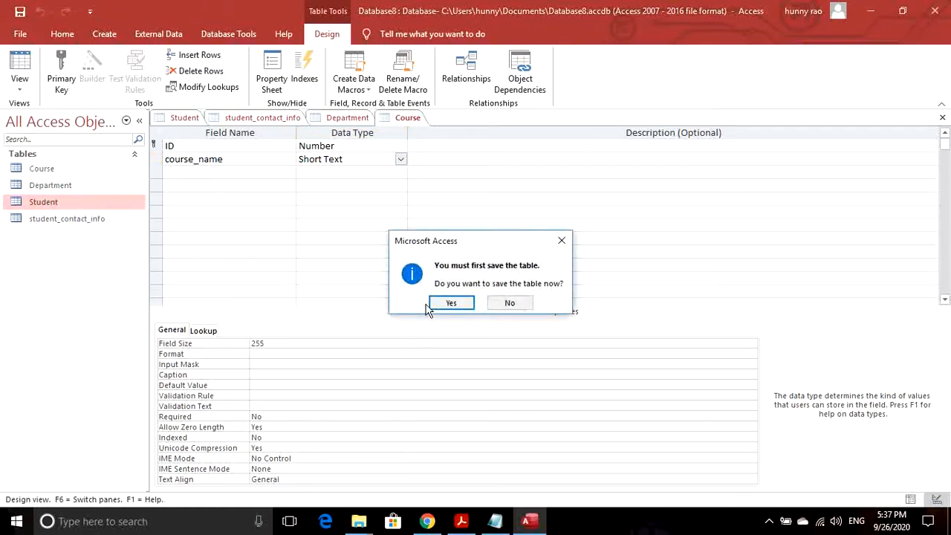
- Save Course, add a Number field dept_id to Student, and open the Department table
click(450, 302)
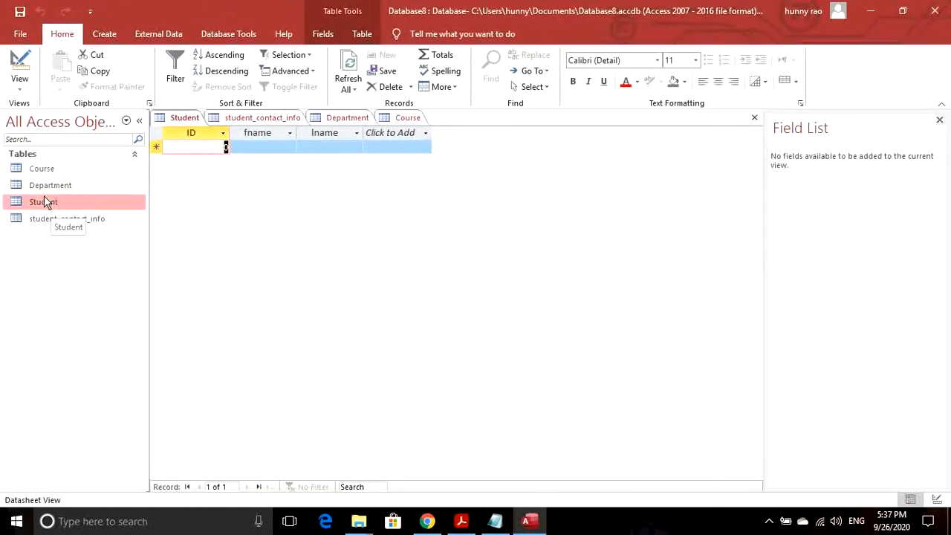
click(15, 65)
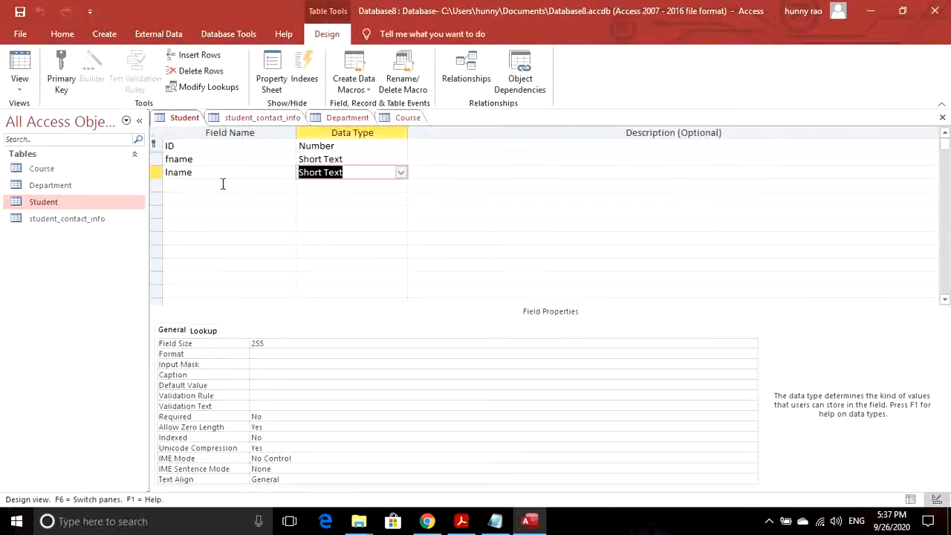
click(222, 185)
text(dept)
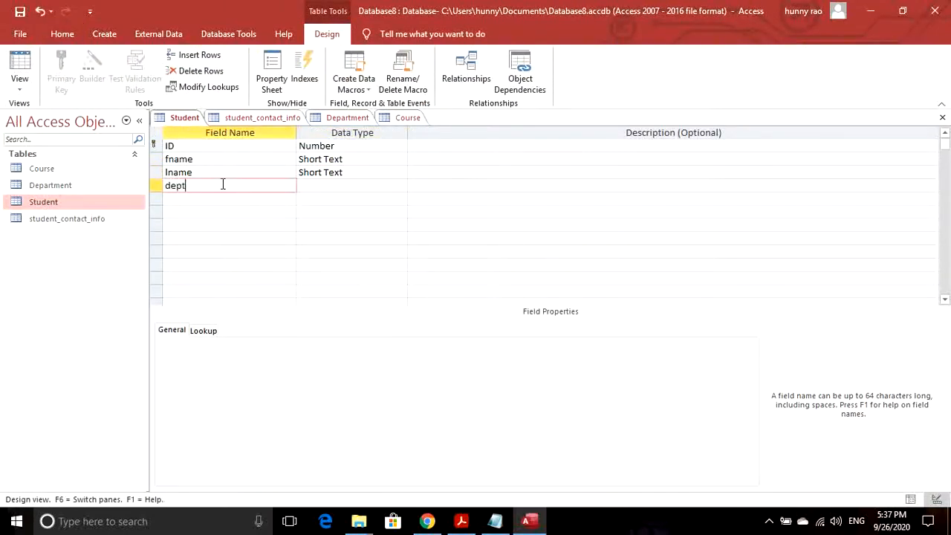
text(_id)
click(375, 185)
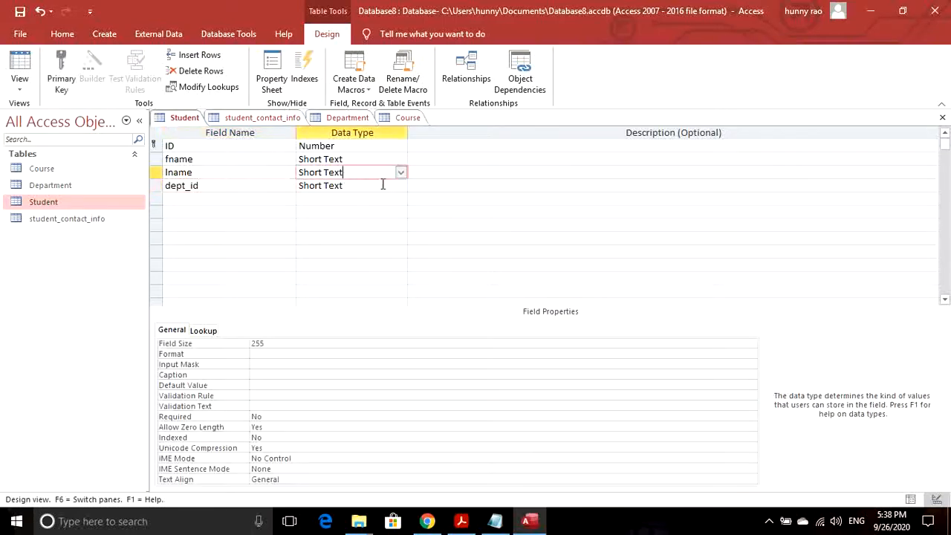
click(399, 186)
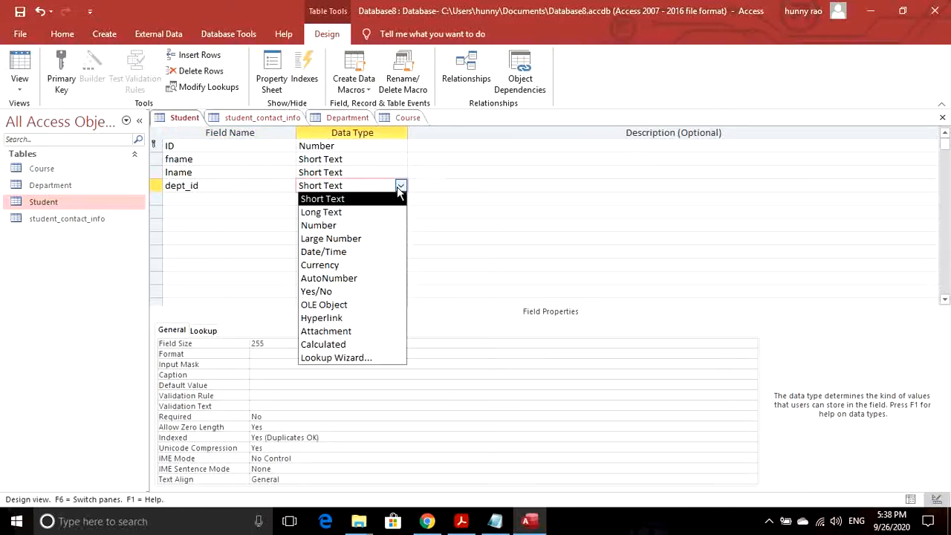
click(332, 225)
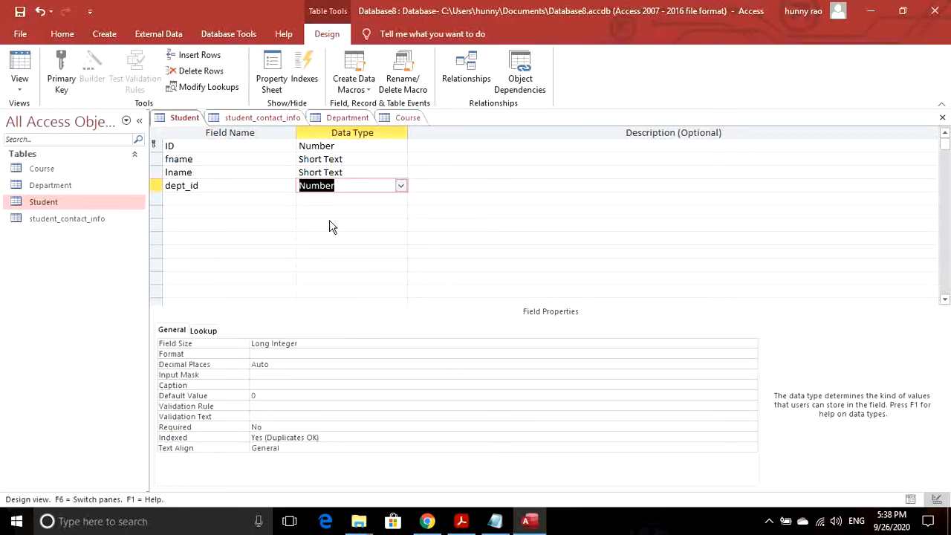
click(220, 184)
click(97, 190)
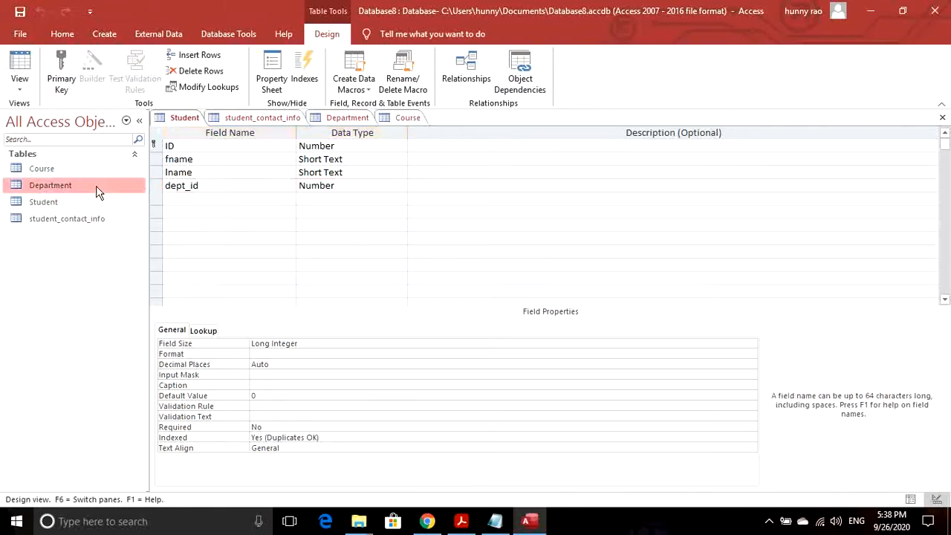
double_click(97, 191)
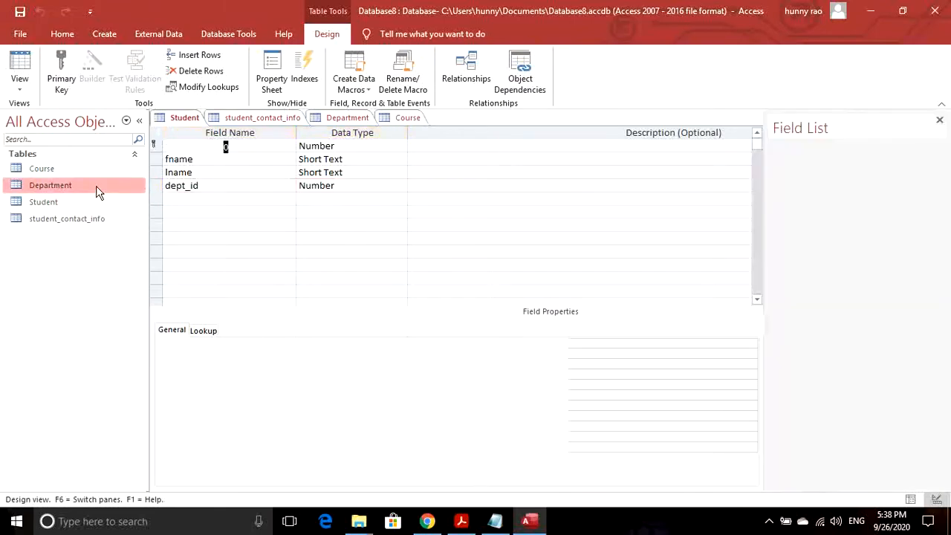
- Inspect the Department table's ID field in Design view
click(23, 87)
click(37, 141)
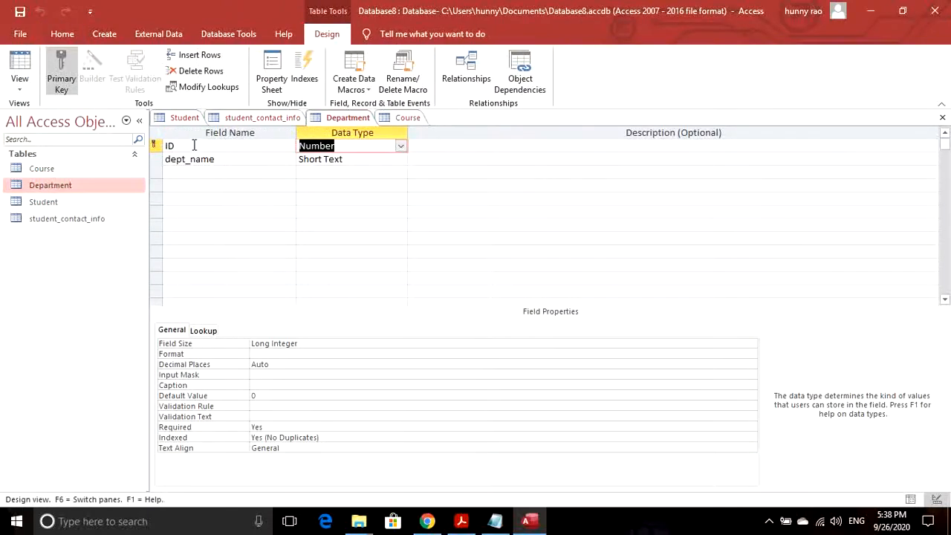
click(191, 146)
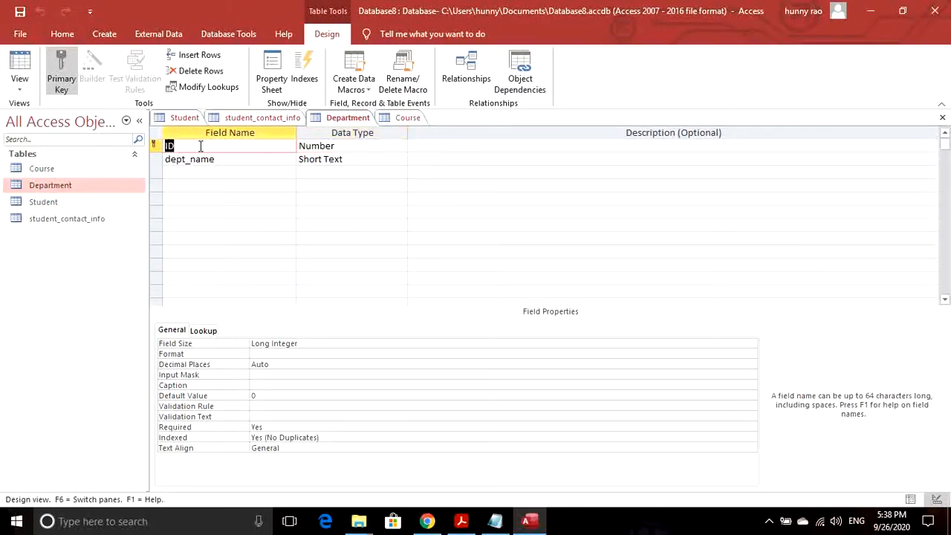
double_click(170, 147)
click(177, 146)
- Open the Student table, saving its design changes, and select Department
double_click(46, 202)
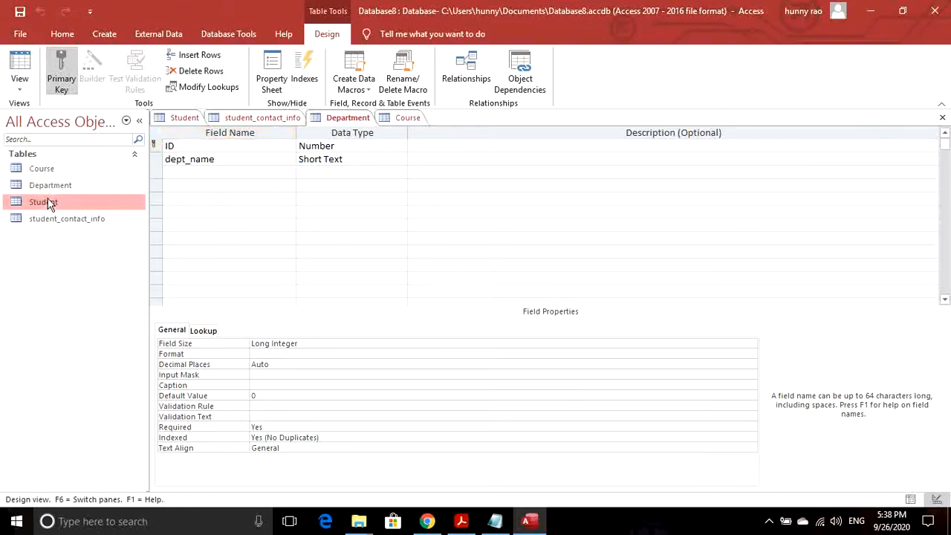
click(451, 302)
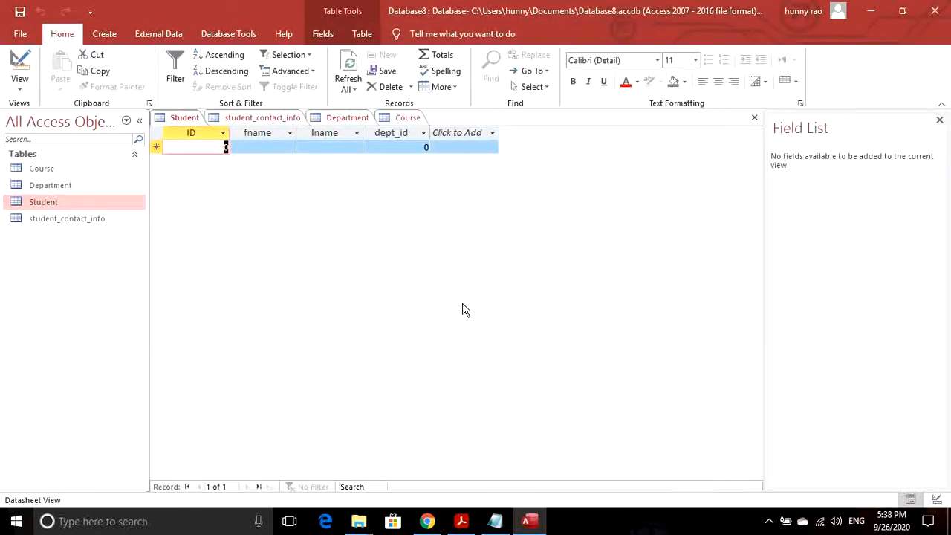
click(78, 187)
- Open the Department datasheet and enter records 1 cs and 2 maths
double_click(77, 186)
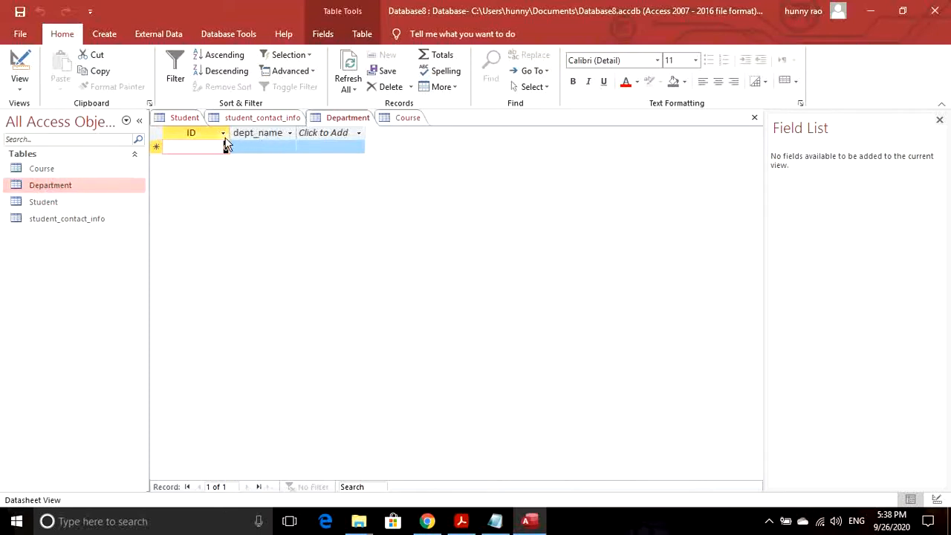
key(BackSpace)
key(Tab)
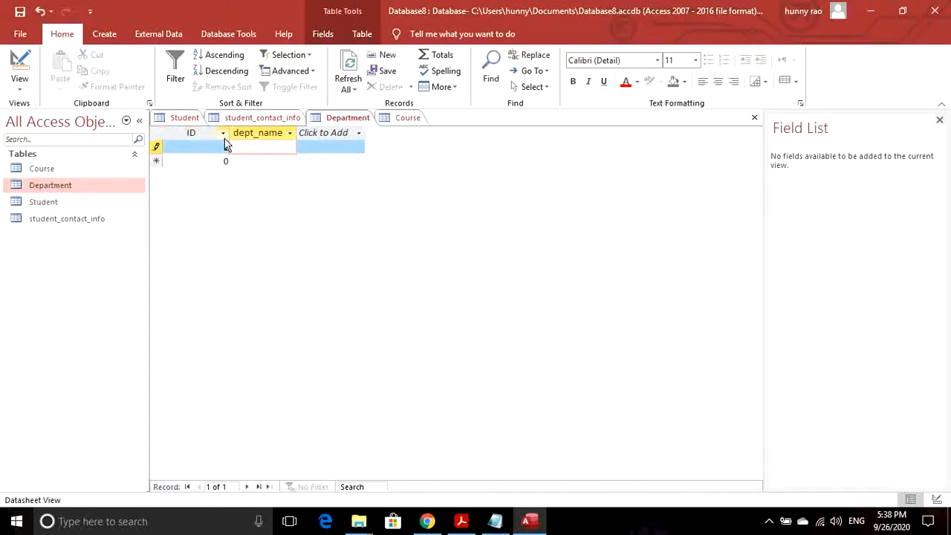
text(cs)
key(Tab)
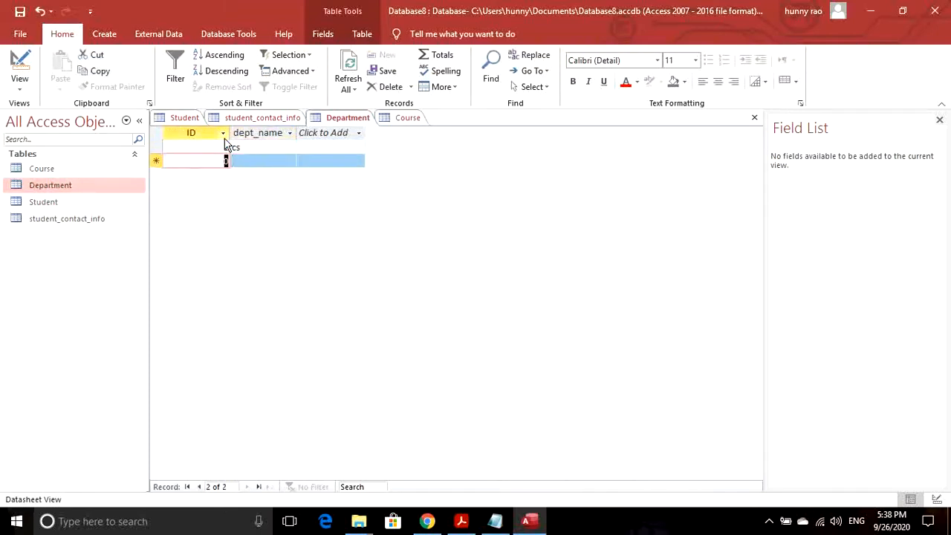
text(2)
key(Tab)
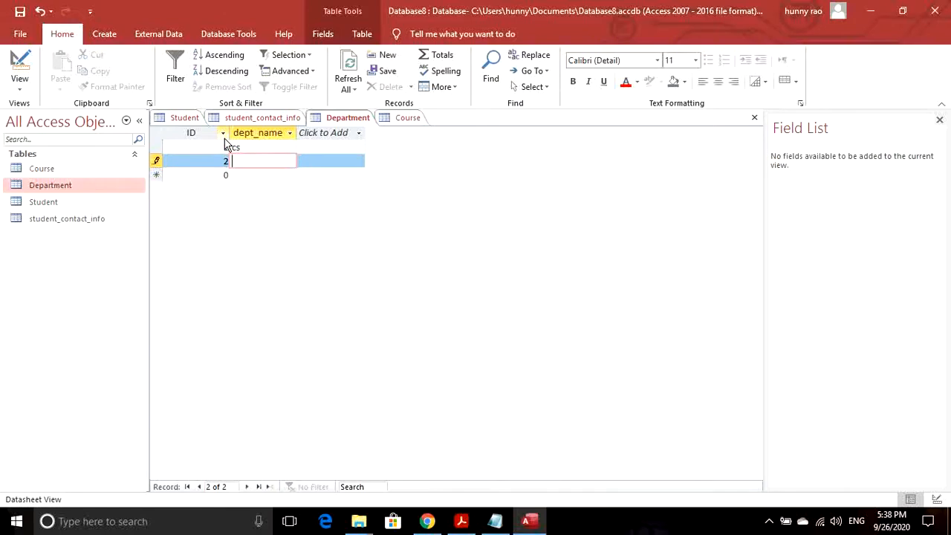
text(maths)
key(Tab)
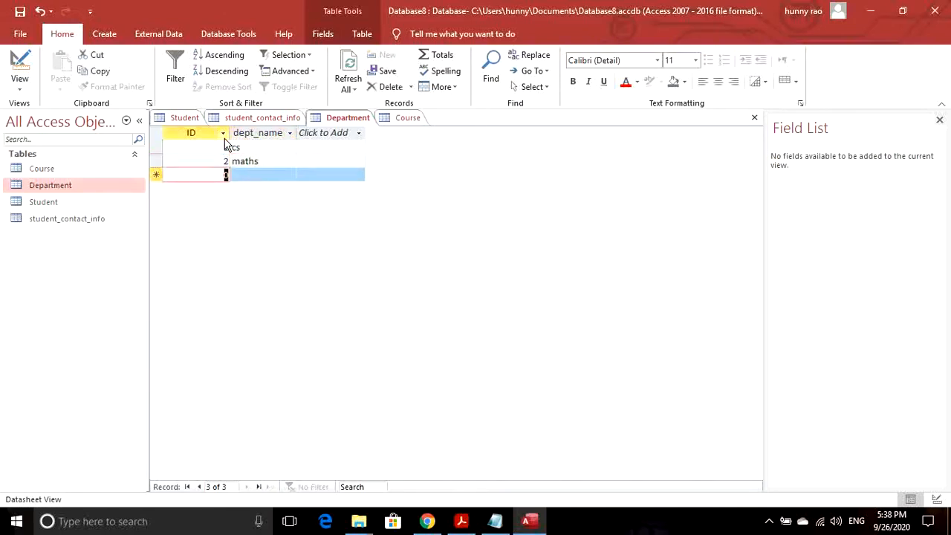
- Enter Department records 3 mng and 4 ee, then open the Course table
text(3)
key(Tab)
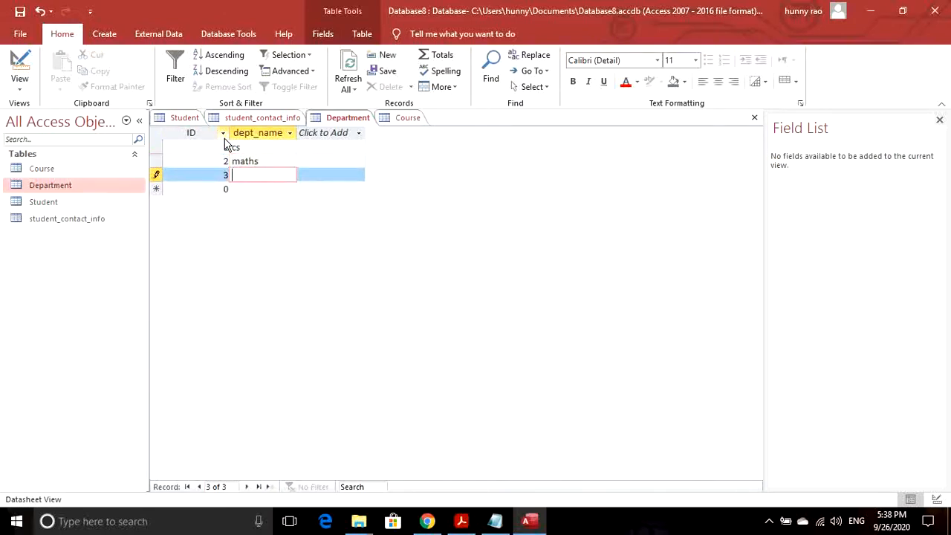
text(mng)
key(Tab)
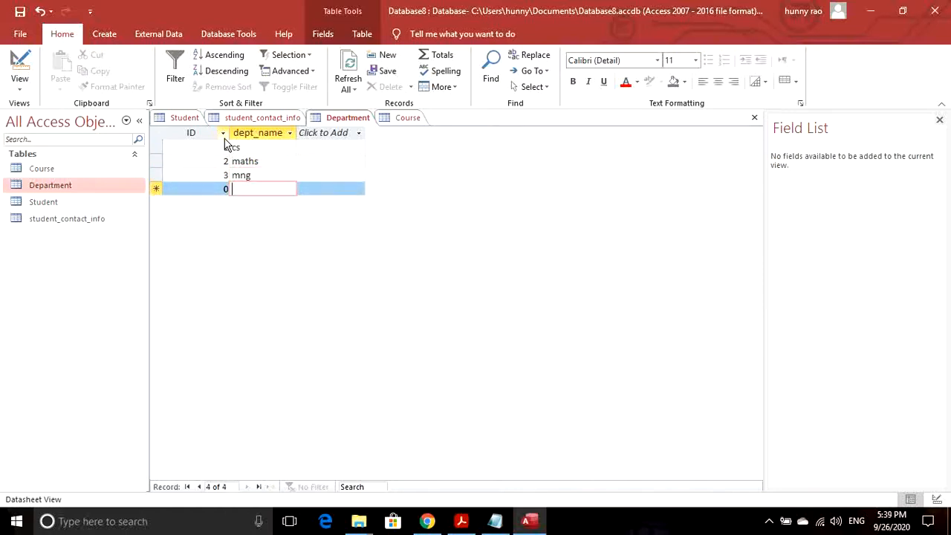
text(4)
key(Tab)
text(ee)
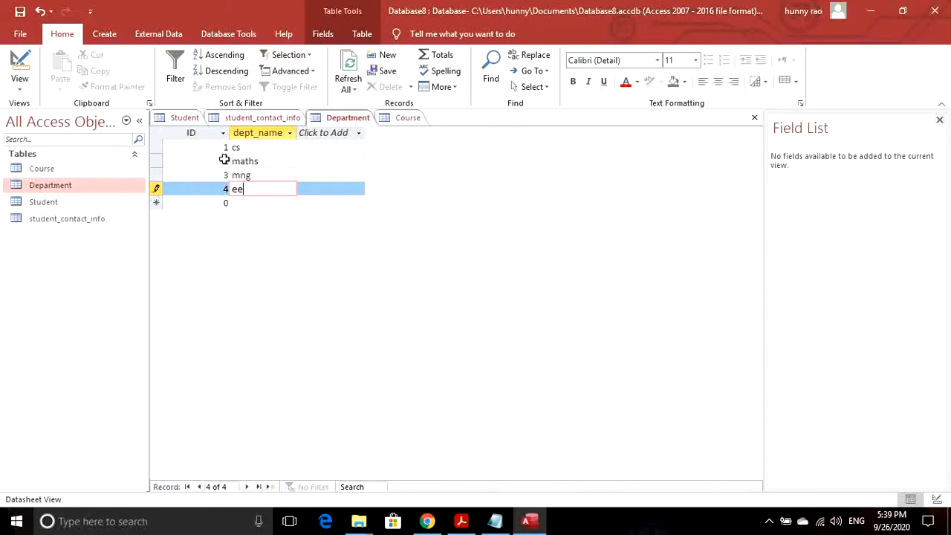
double_click(42, 170)
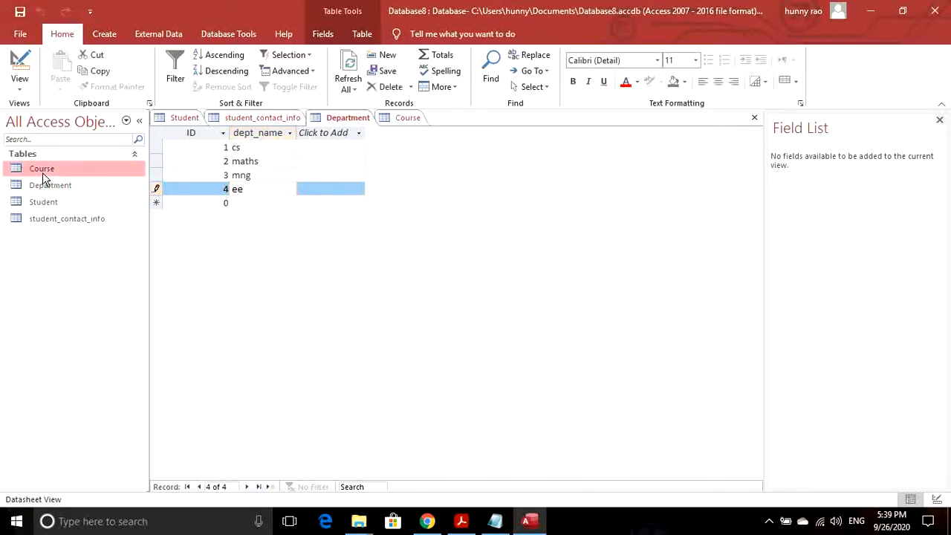
- Save the Department table and add course 11 db
click(453, 303)
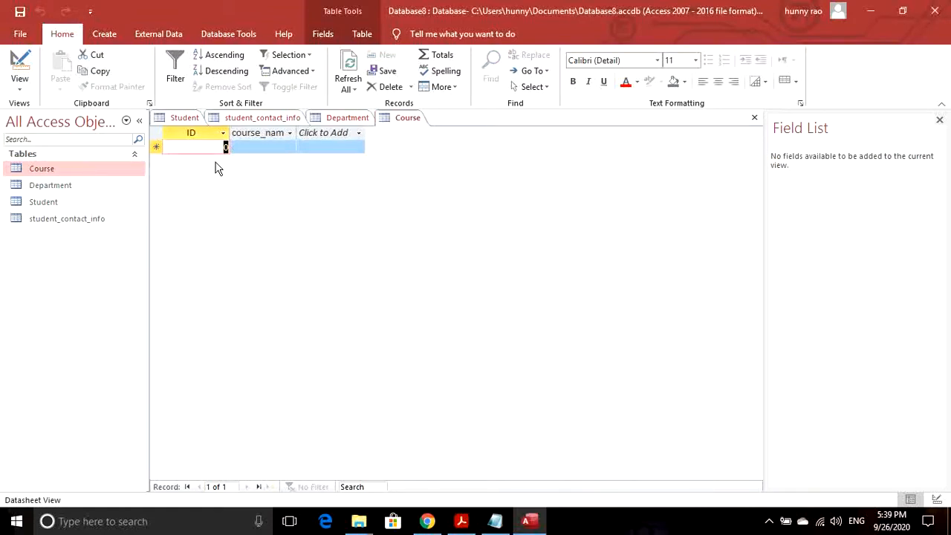
text(11)
key(Tab)
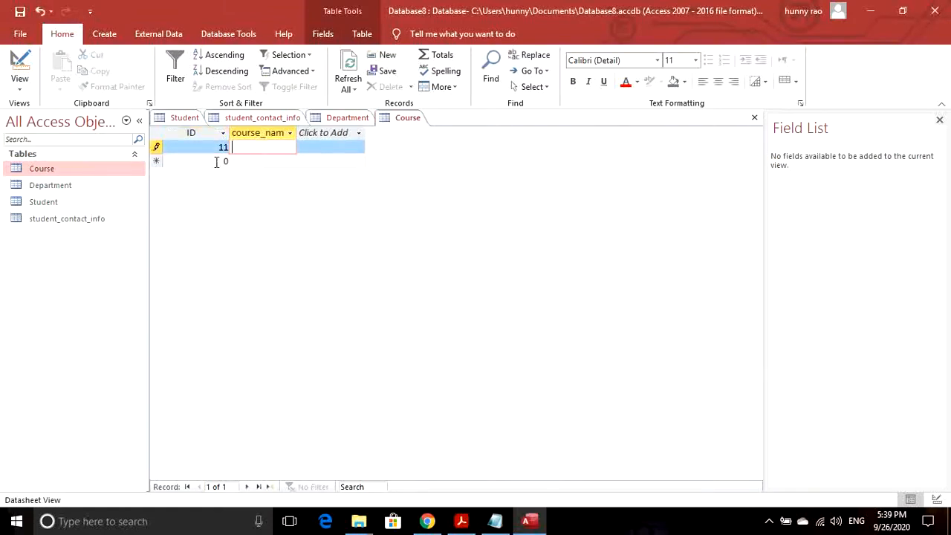
text(db)
click(217, 163)
- Add courses 12 ccnet and 13 linear algebra, save, and open the Student table
text(12)
key(Tab)
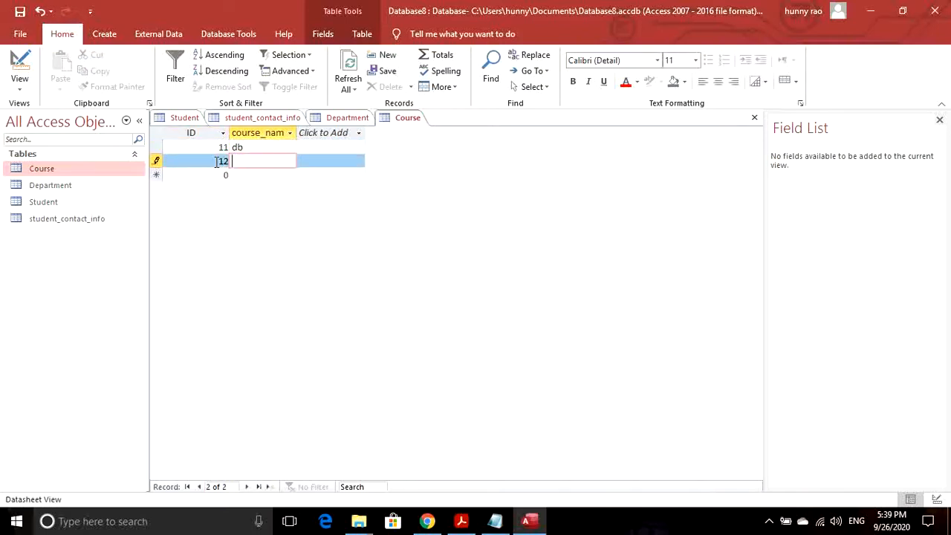
text(ccnet)
key(Tab)
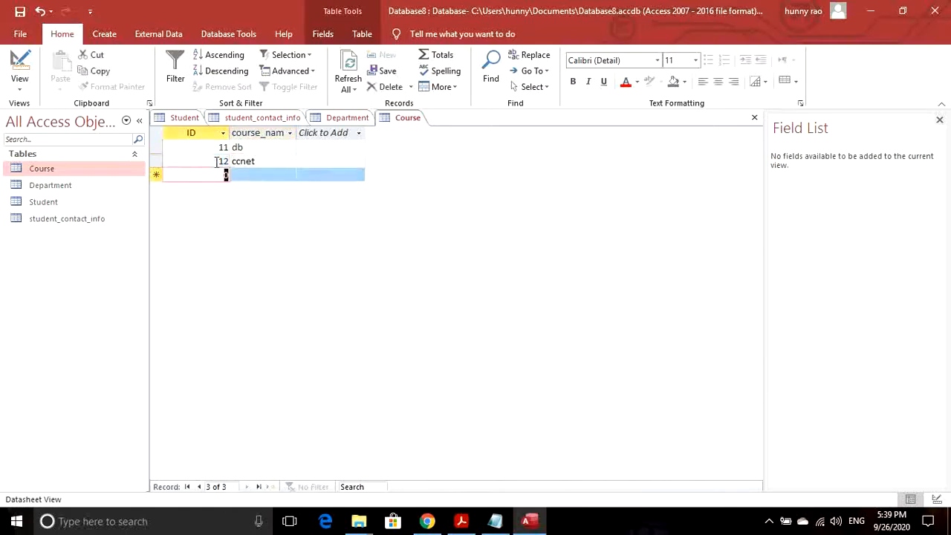
text(13)
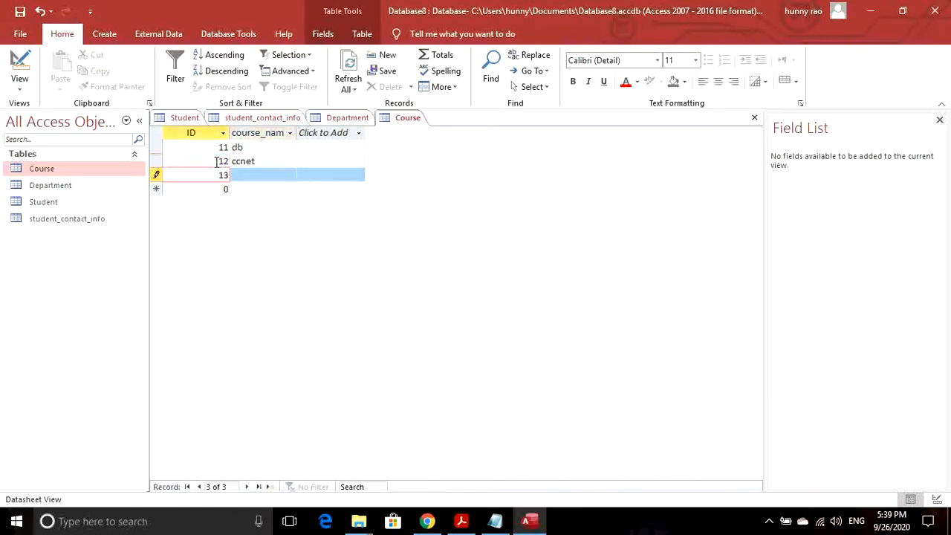
key(Tab)
text(lin)
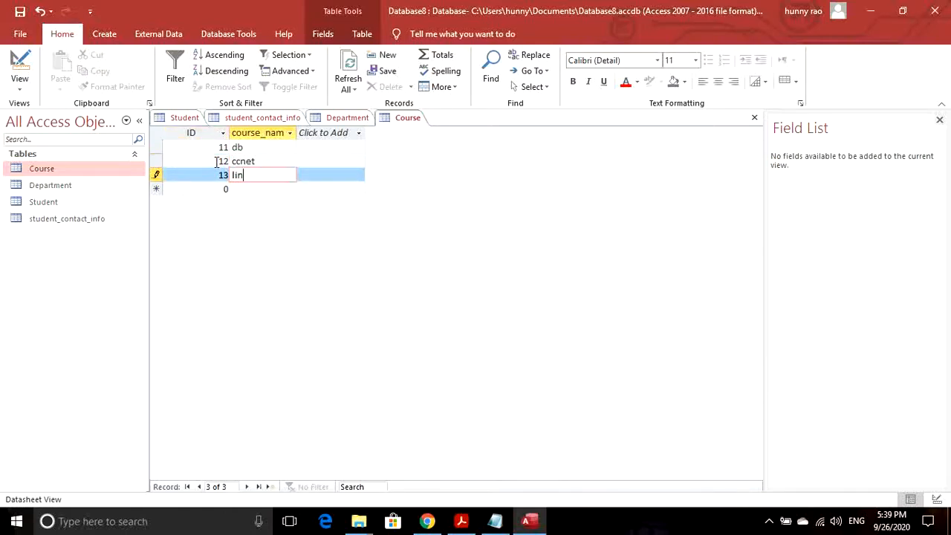
text(ear algebra)
click(20, 11)
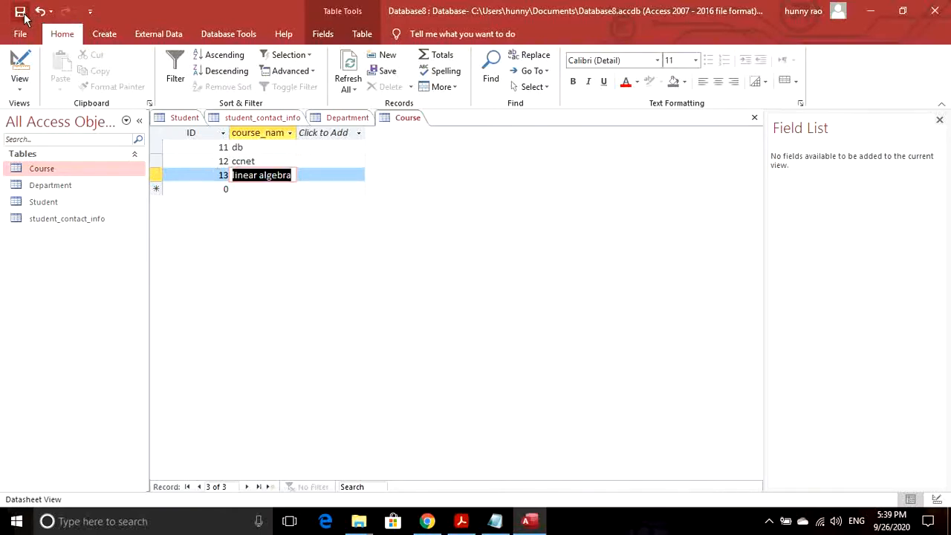
double_click(43, 203)
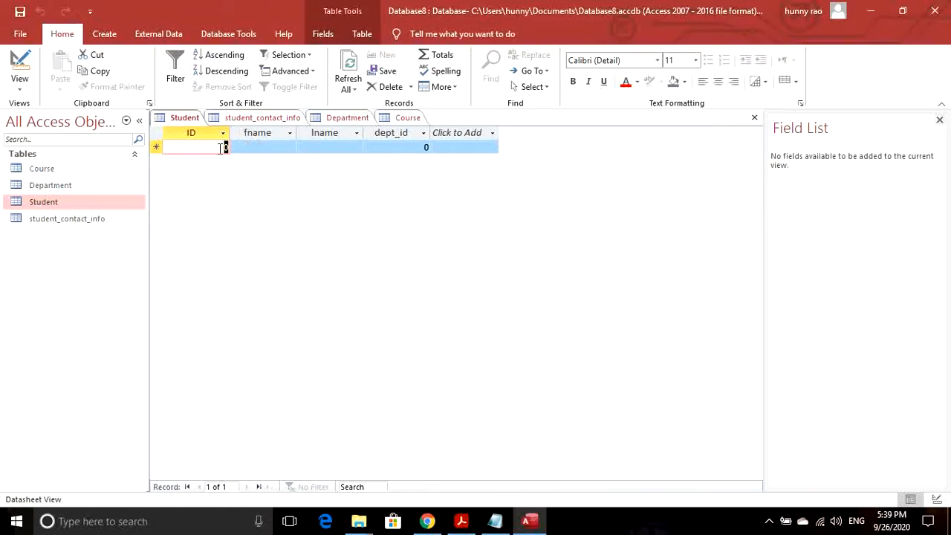
- Start Student record 112 and fill in the student's last name
text(112)
key(Tab)
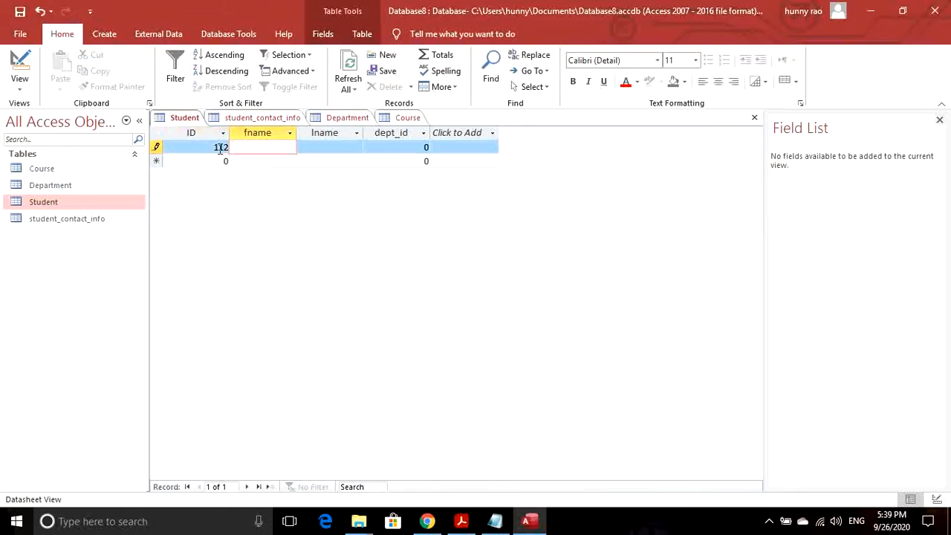
key(Tab)
text(k)
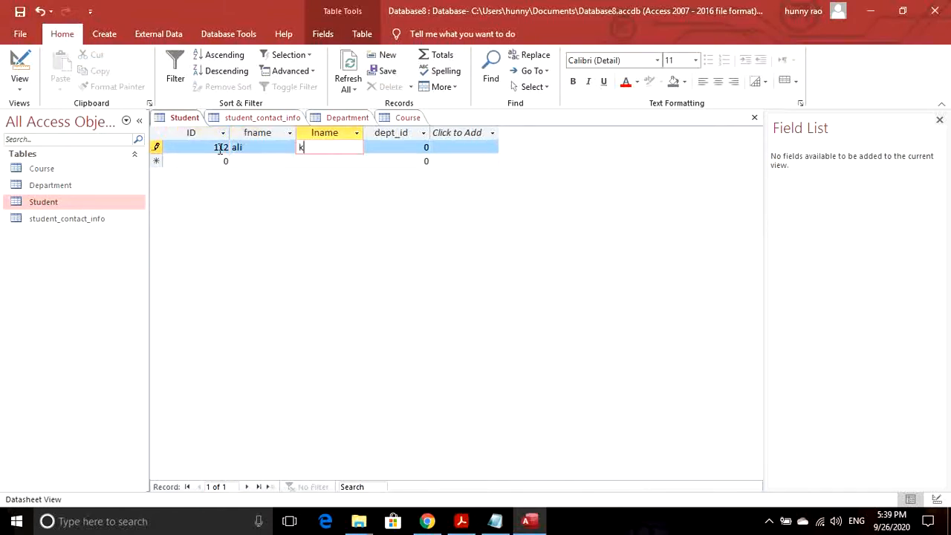
text(han)
key(Tab)
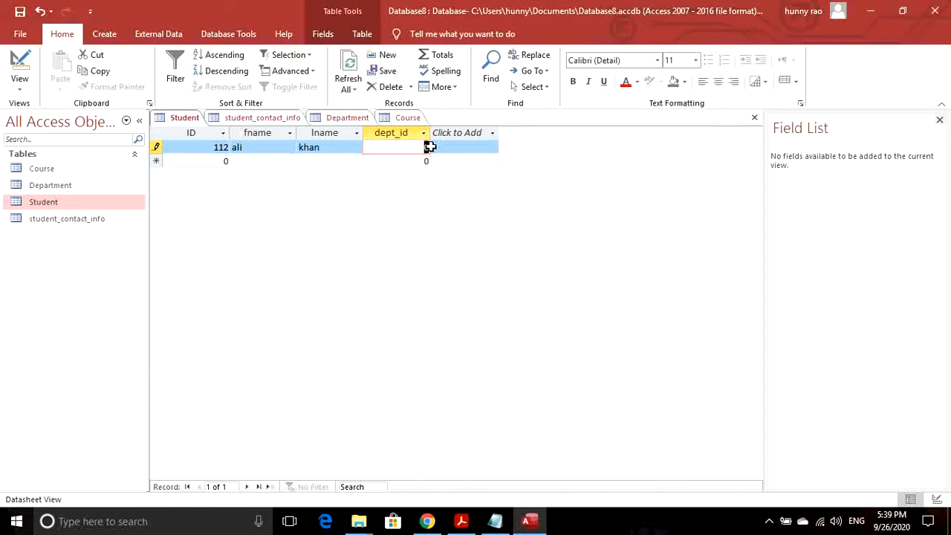
- Check the Department table, then set record 112's dept_id to 3 and commit it
click(56, 190)
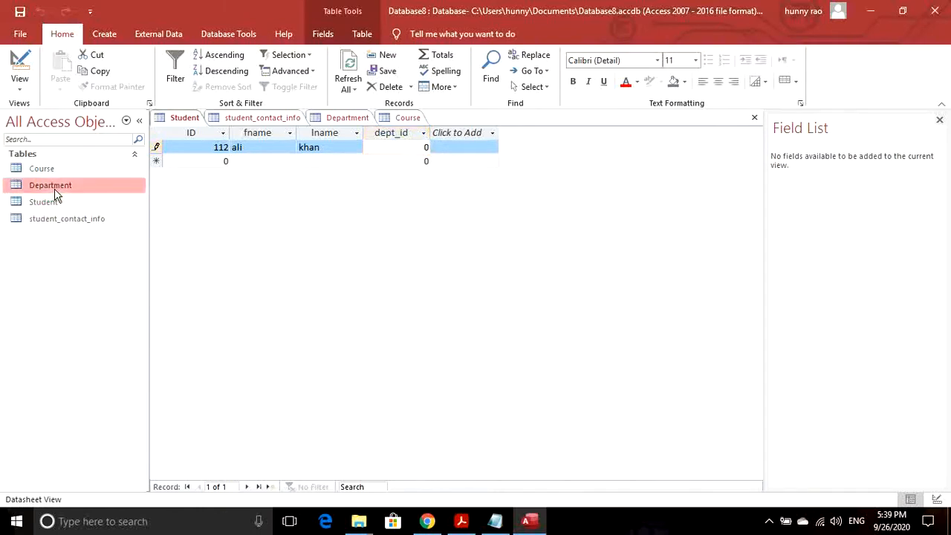
double_click(51, 188)
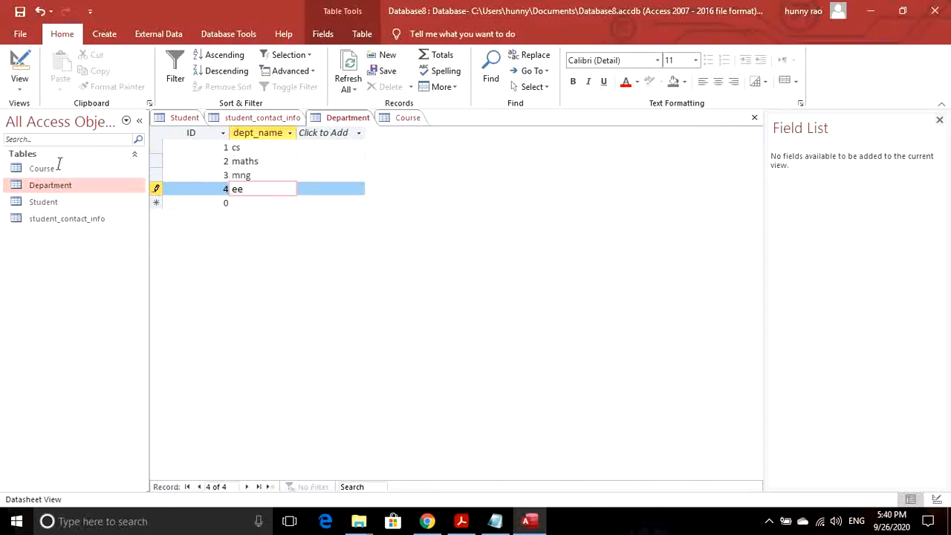
double_click(60, 202)
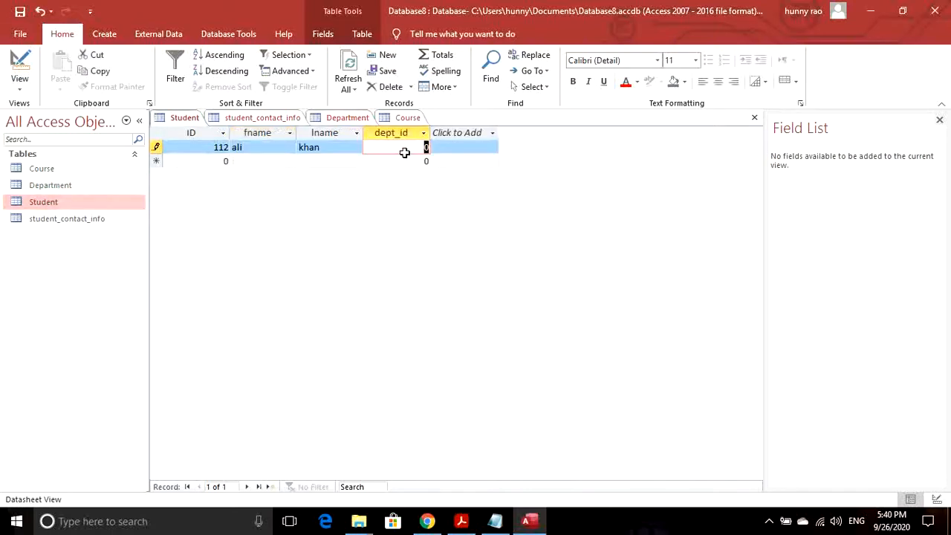
text(3)
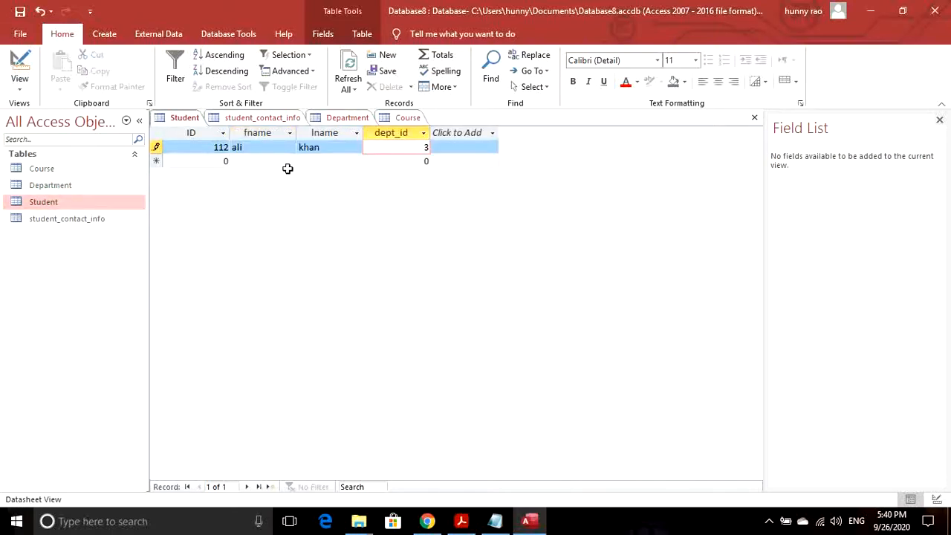
click(214, 162)
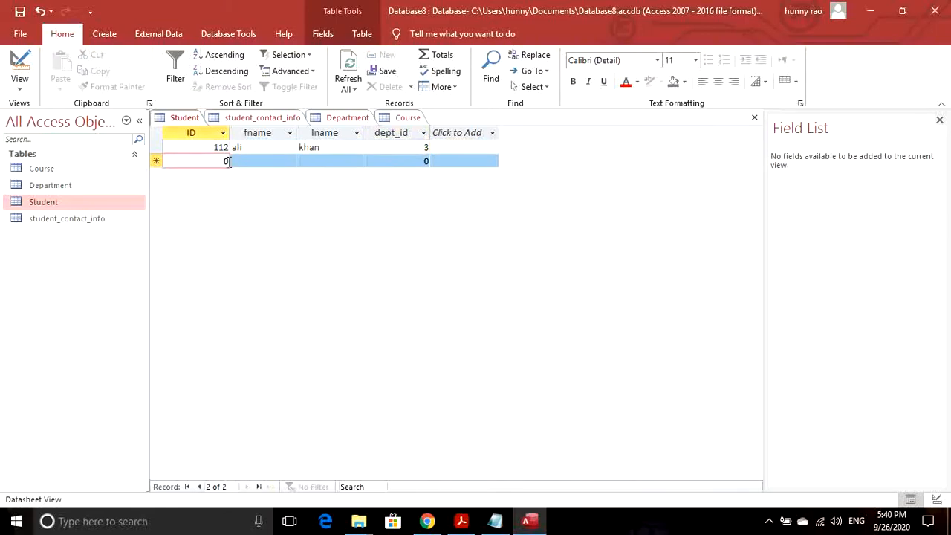
click(426, 146)
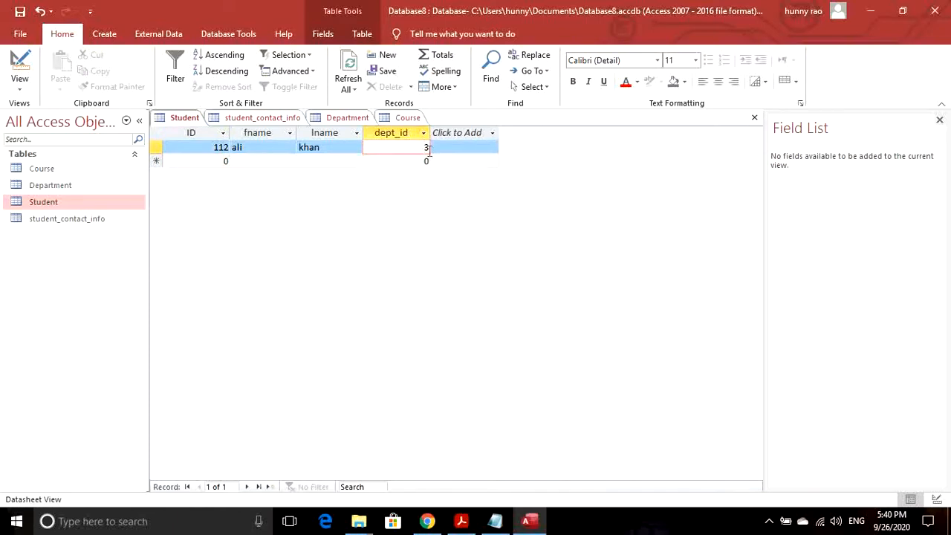
click(220, 161)
- Add student 113 with the student's first and last name and dept_id 1
text(113)
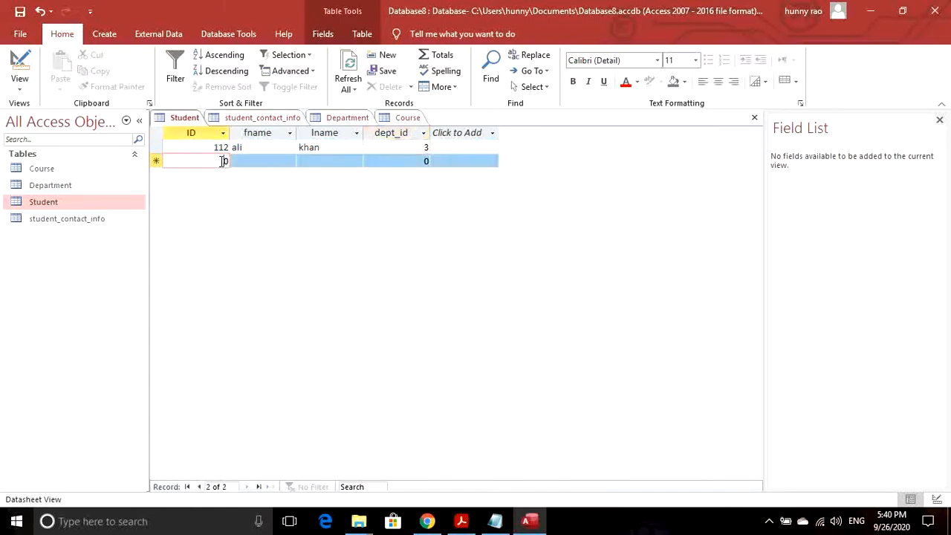
key(Tab)
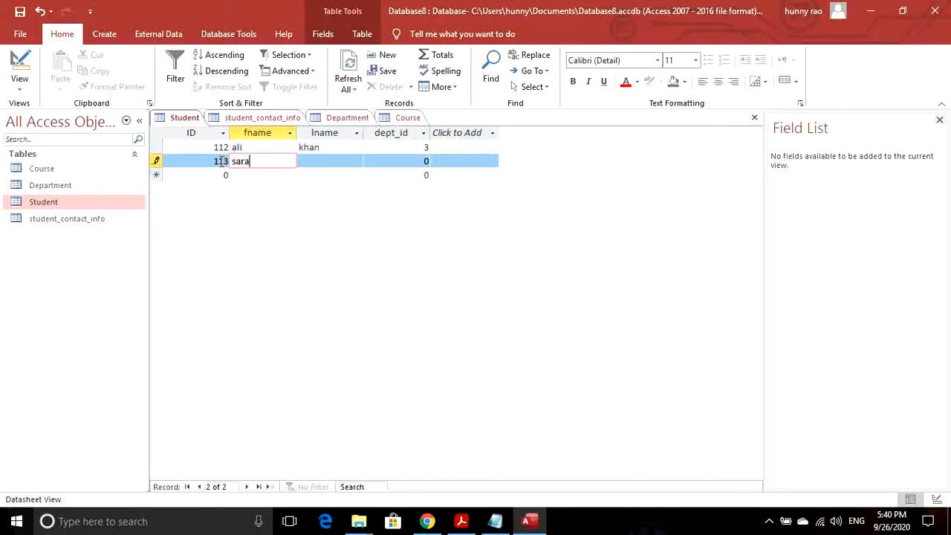
key(Tab)
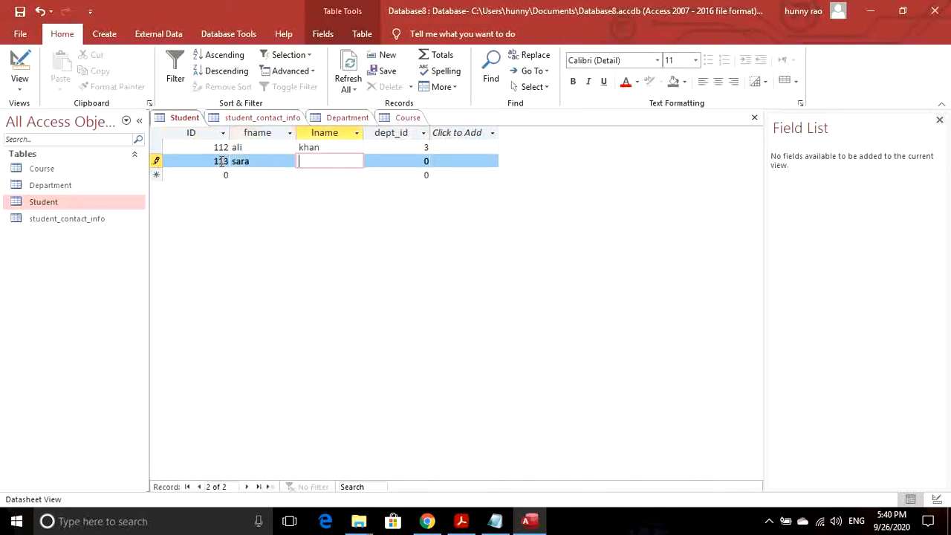
key(Tab)
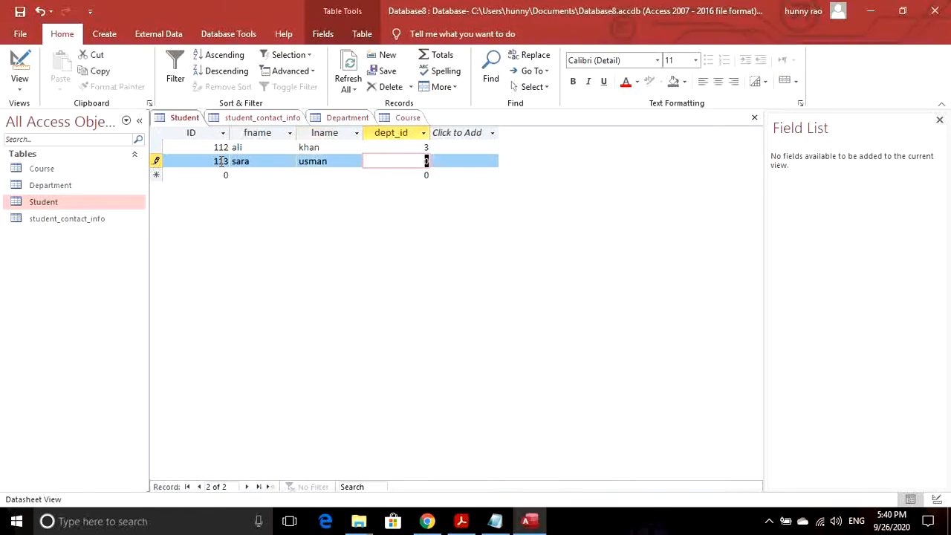
text(1)
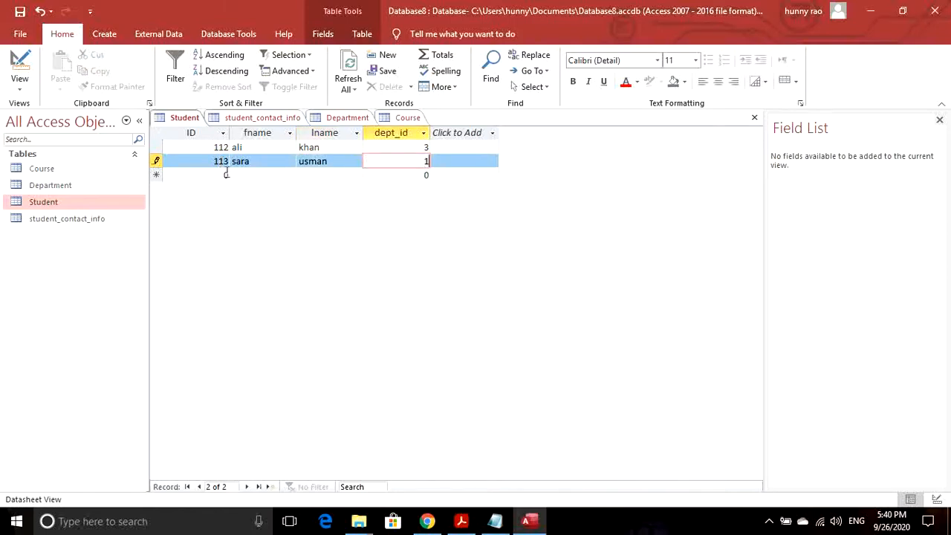
click(226, 174)
- Add student 234 with the student's first and last name and dept_id 3
text(1)
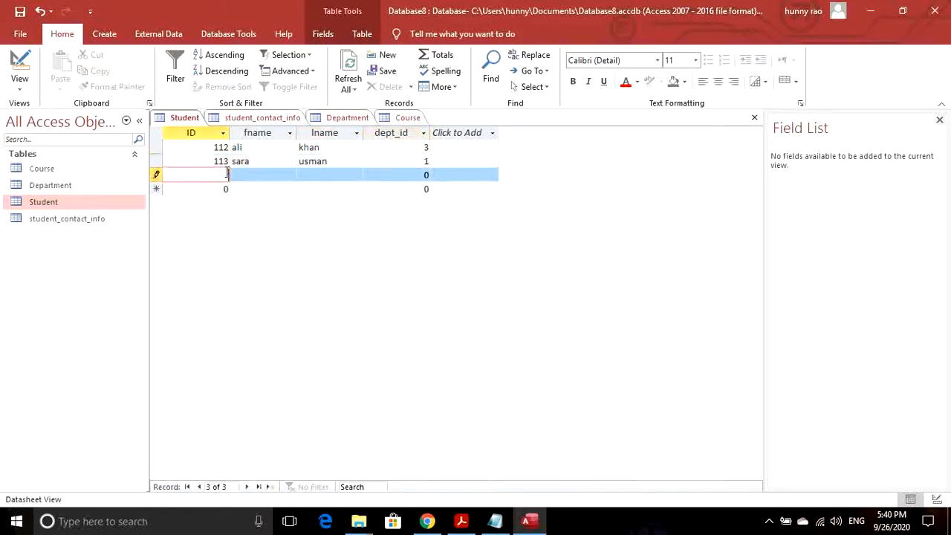
text(34)
key(Tab)
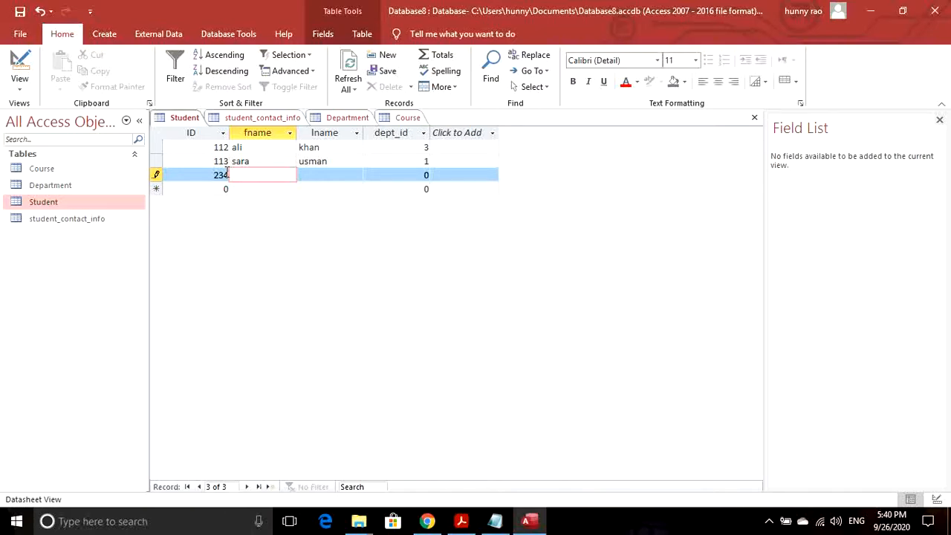
key(Tab)
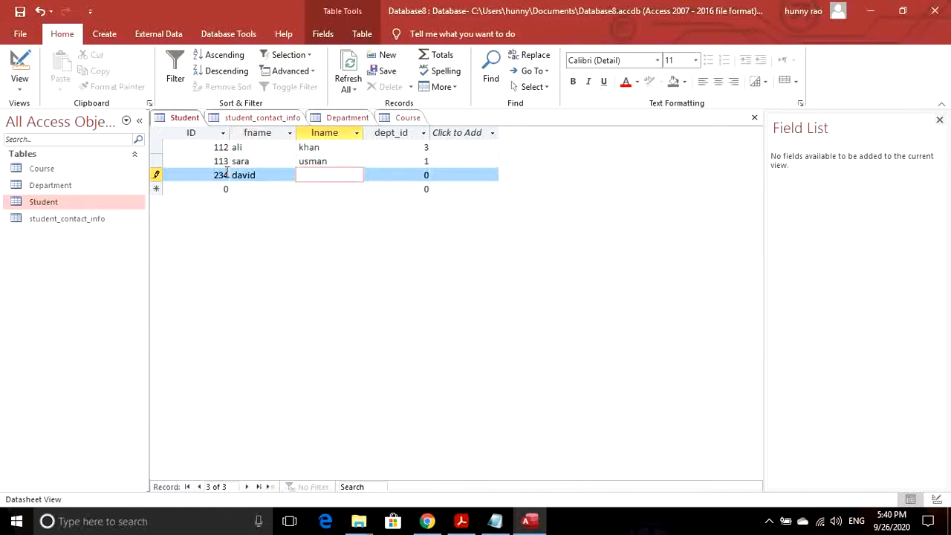
key(Tab)
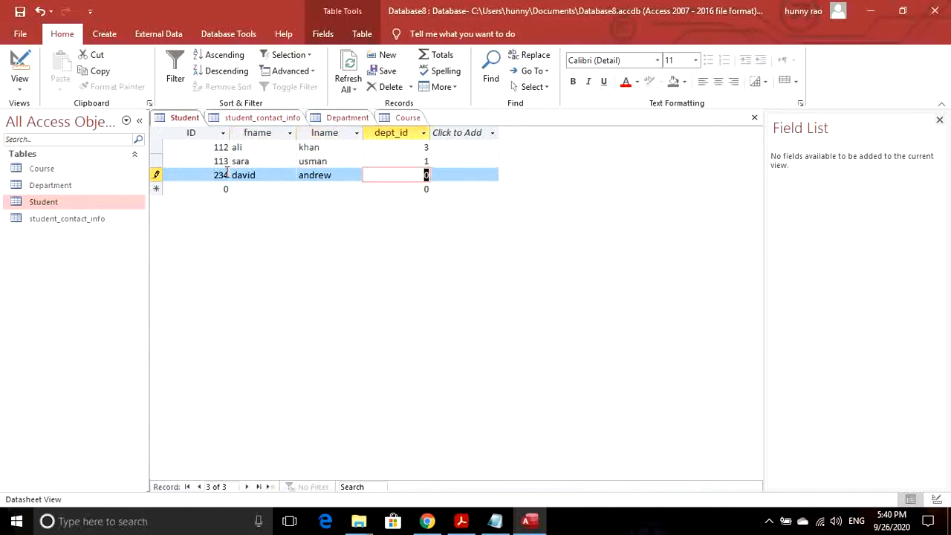
text(3)
key(Down)
- Add student 456 with names and dept_id 4, then save the Student table
key(Left)
key(Left)
key(Left)
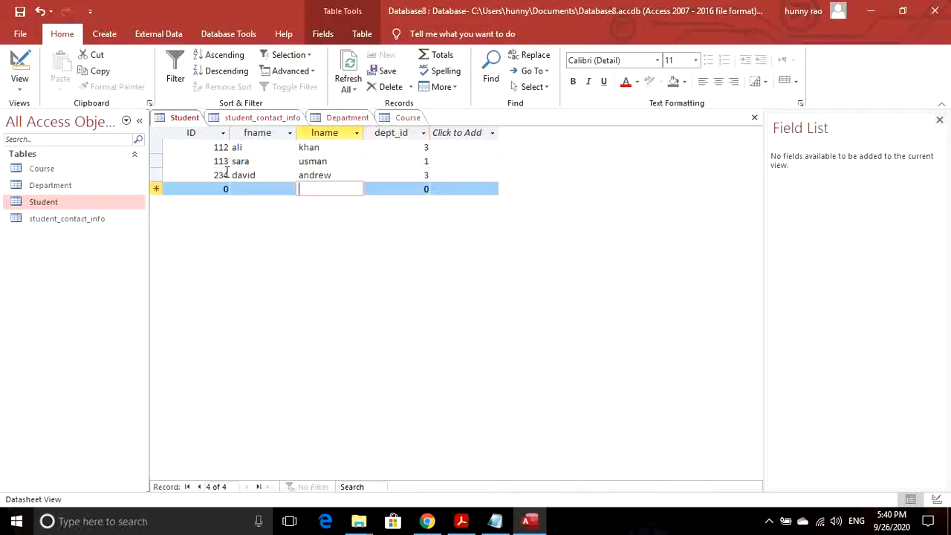
text(456)
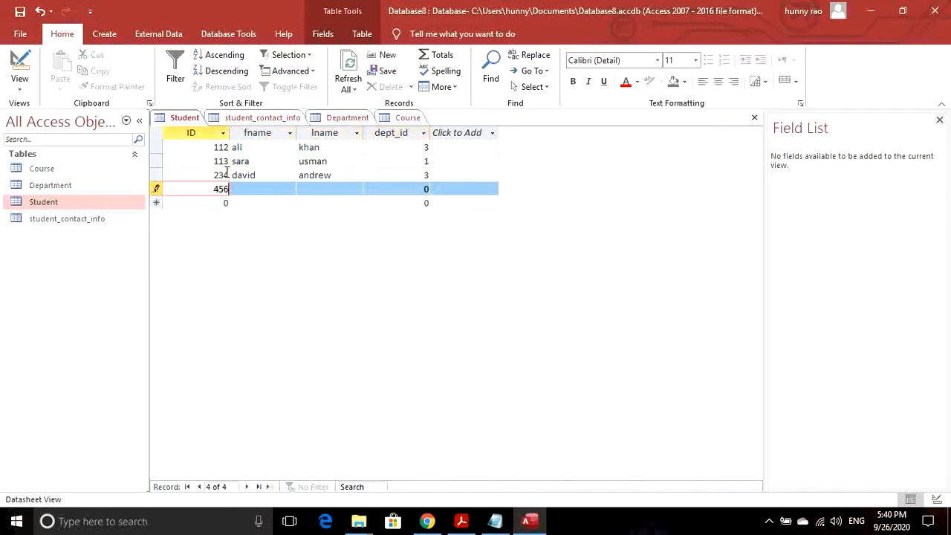
key(Tab)
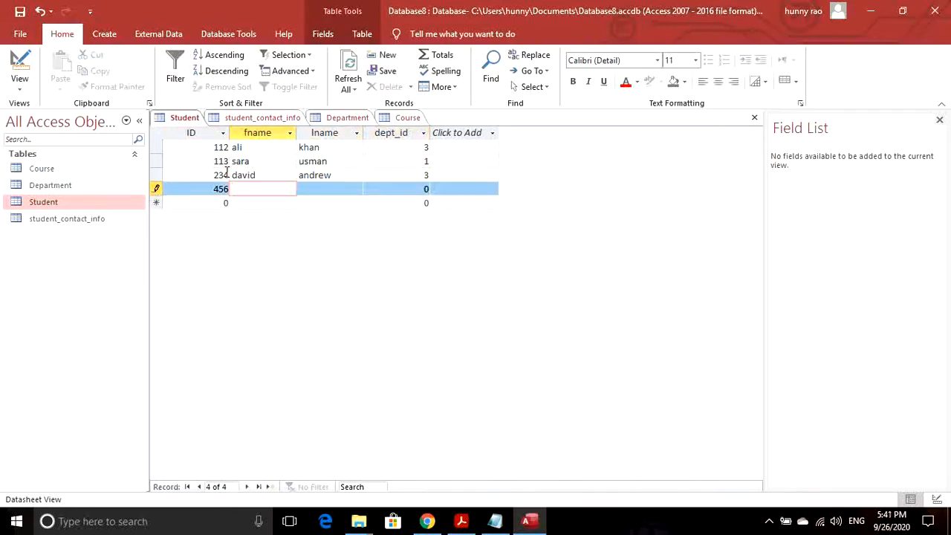
key(Tab)
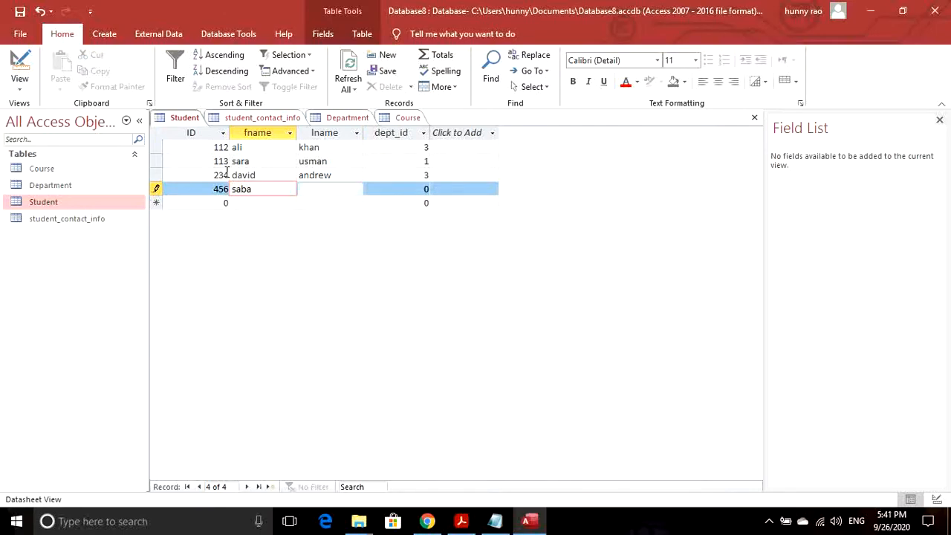
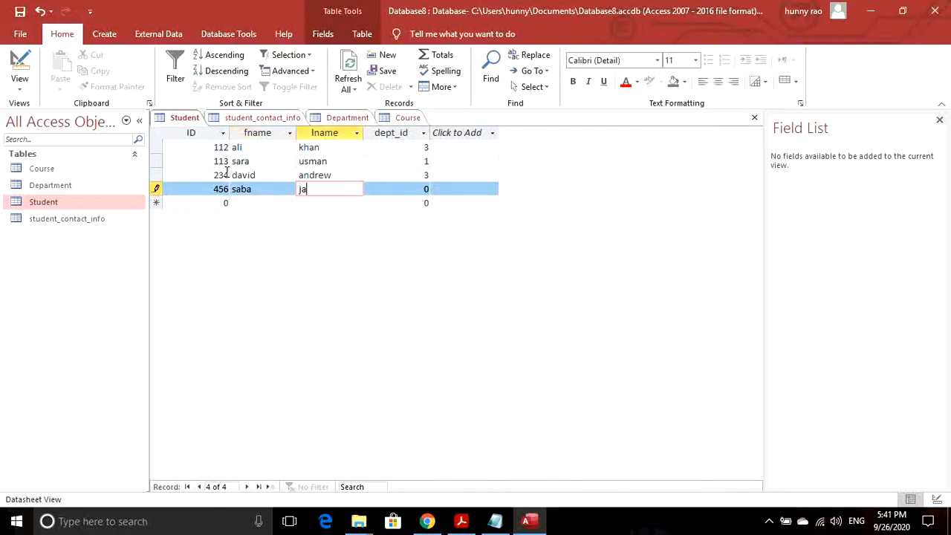
key(Tab)
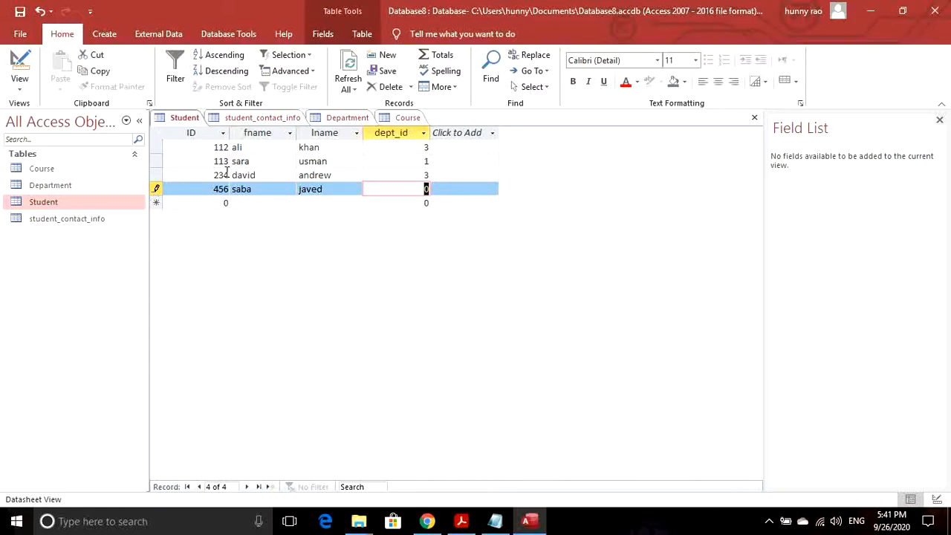
text(4)
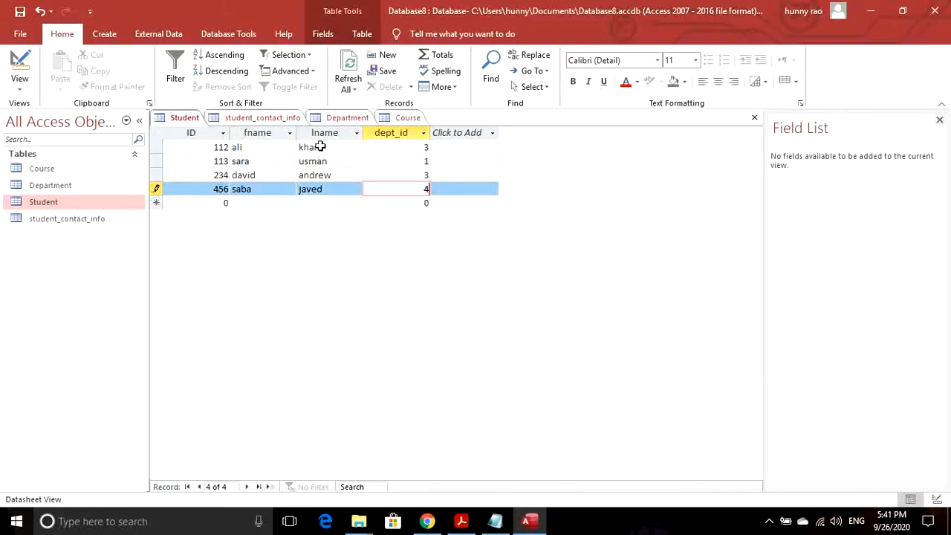
click(20, 12)
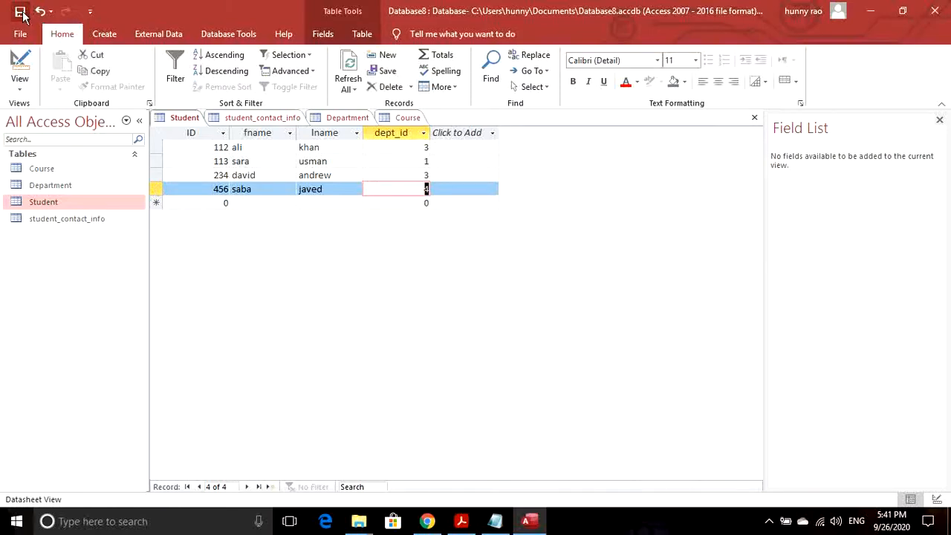
- Save student_contact_info while keeping its newer data type, then switch back to the Student records
double_click(66, 221)
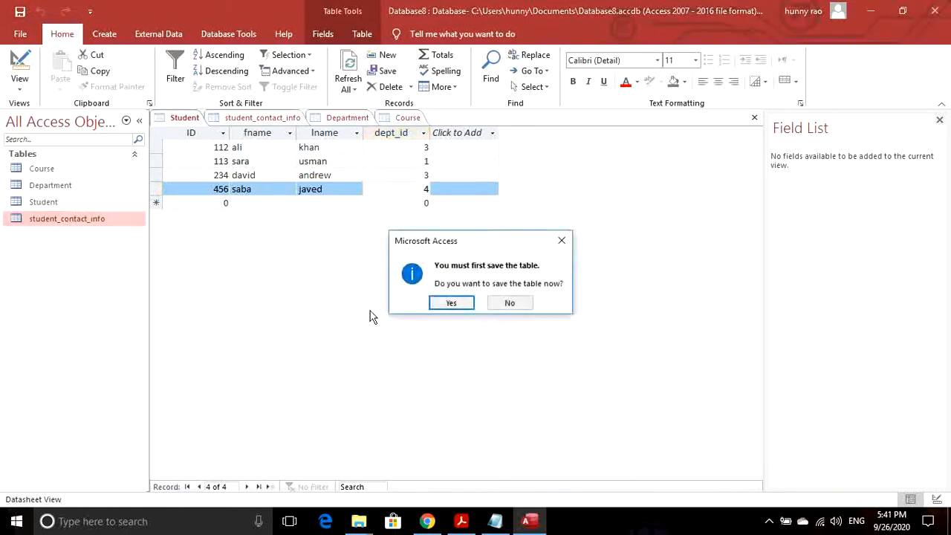
click(451, 303)
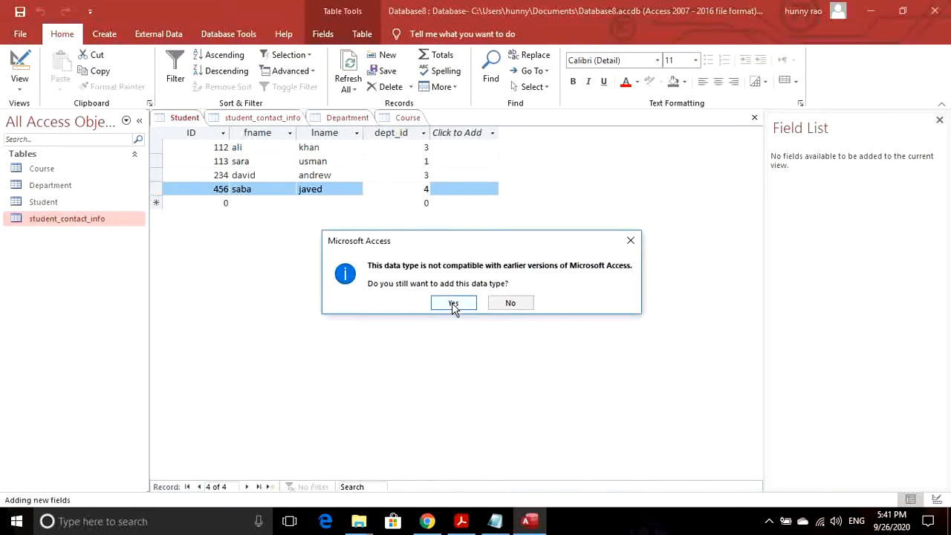
click(453, 304)
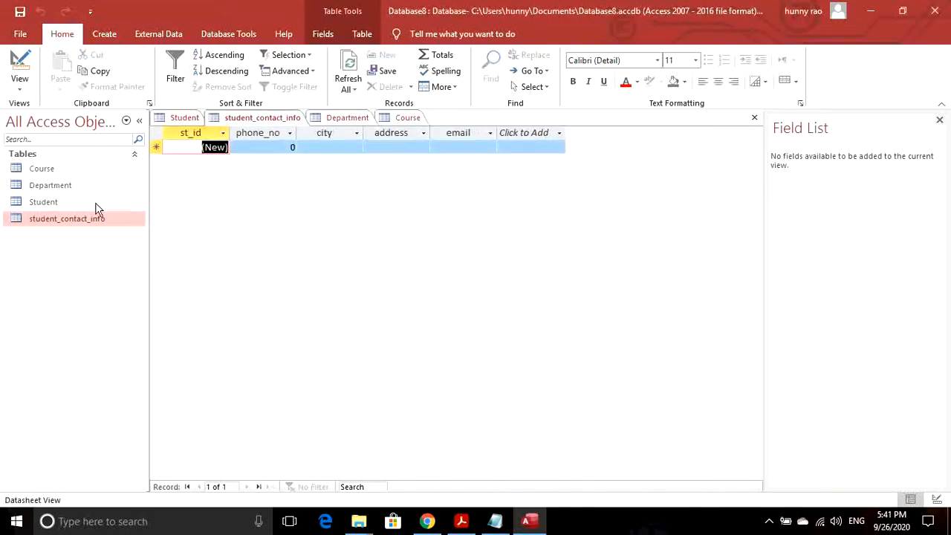
double_click(68, 205)
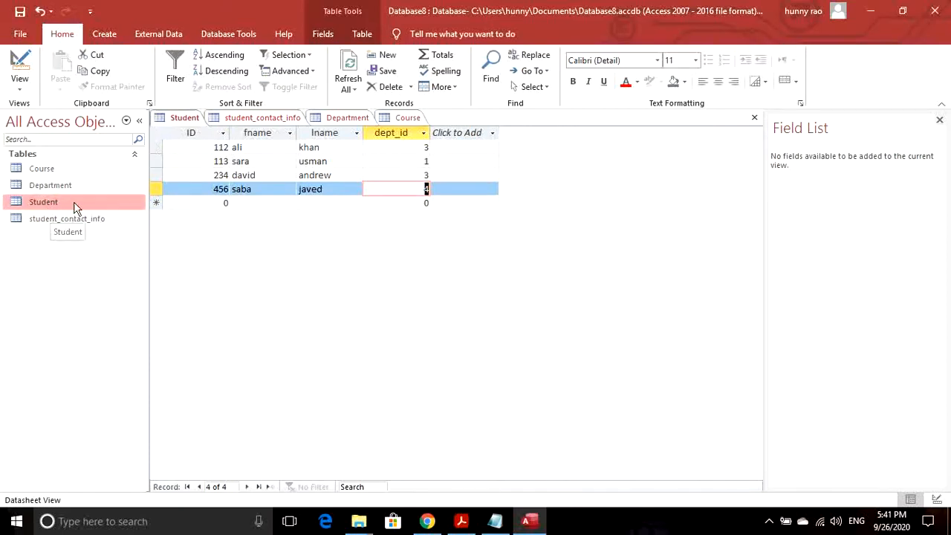
double_click(83, 222)
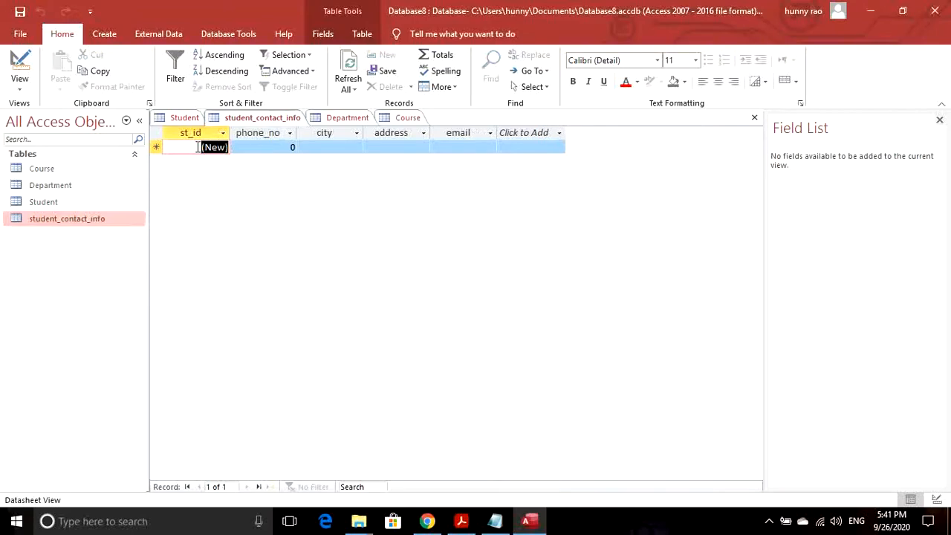
double_click(89, 202)
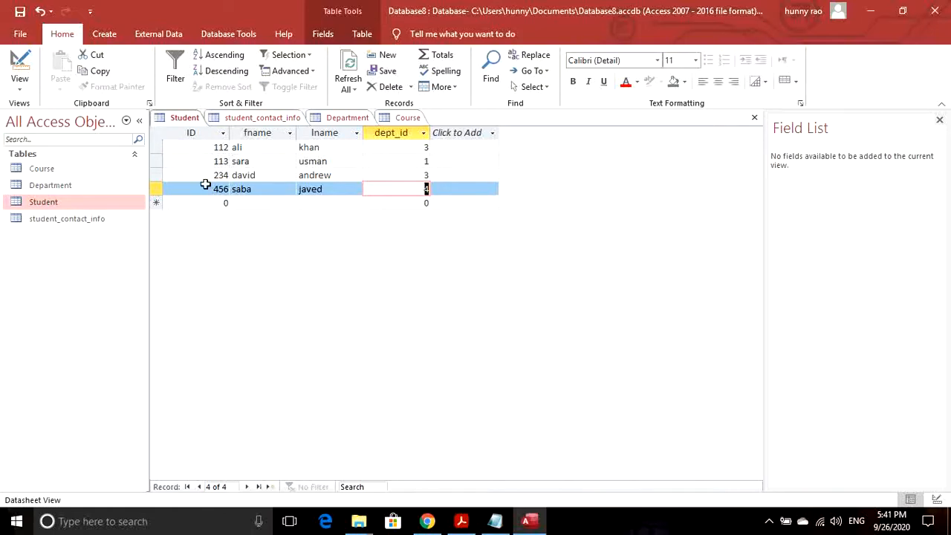
- Inspect the Student table's ID field data type in Design View
double_click(91, 218)
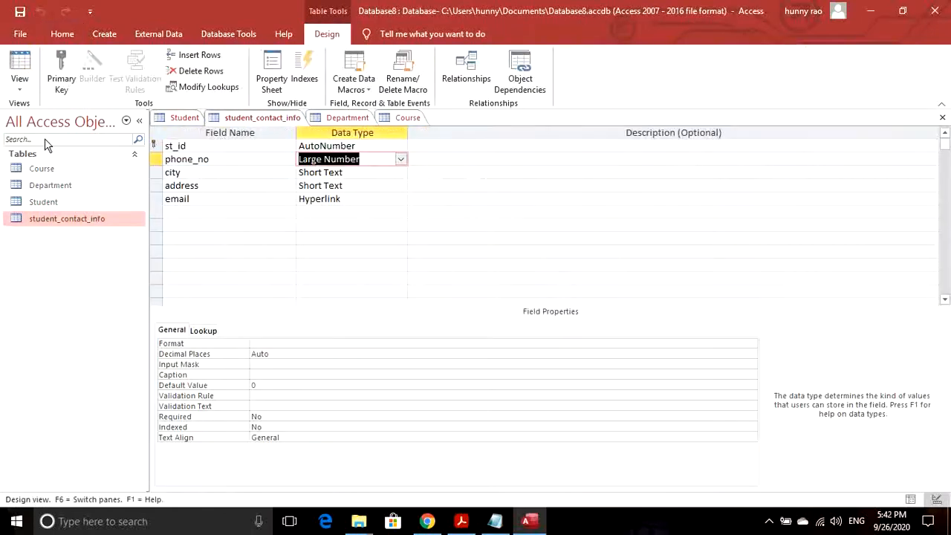
double_click(61, 206)
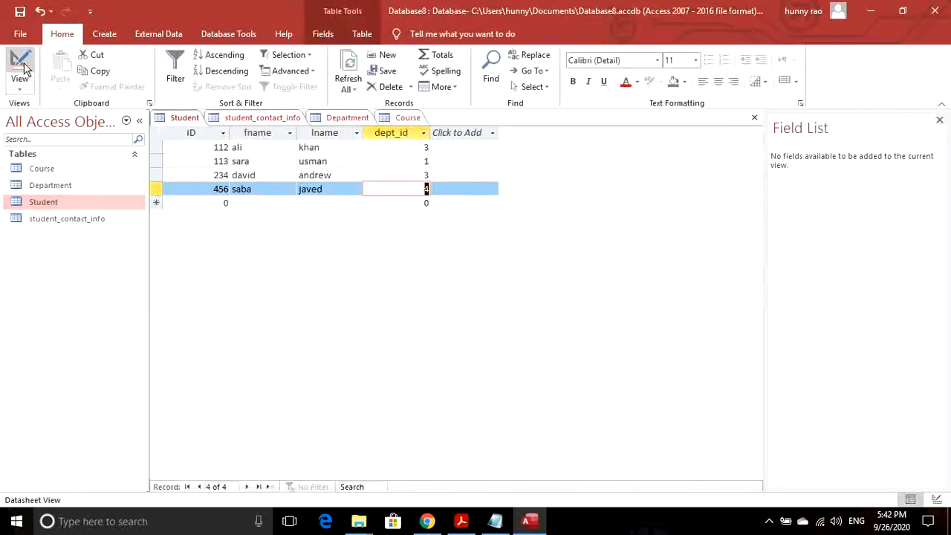
click(17, 70)
click(386, 146)
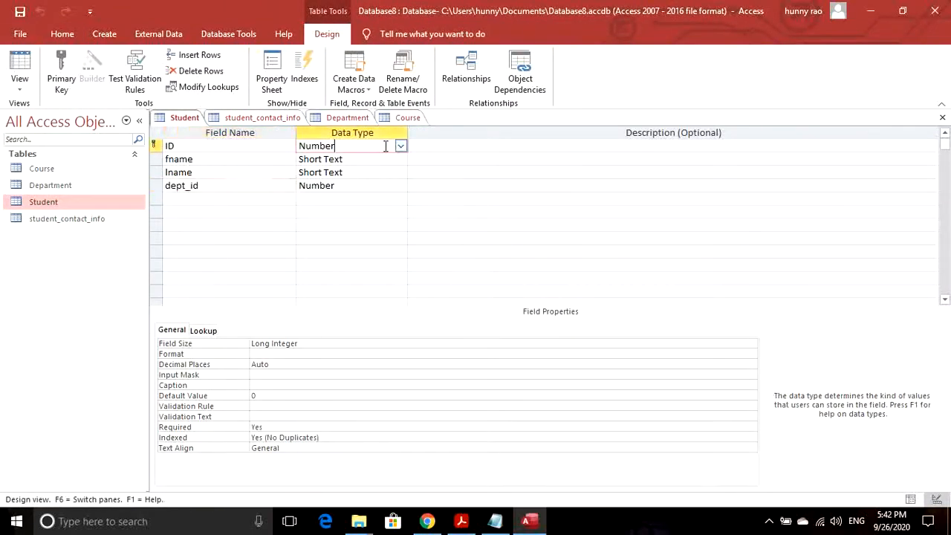
- Change student_contact_info's st_id data type to Number, save, and reopen its datasheet
double_click(70, 220)
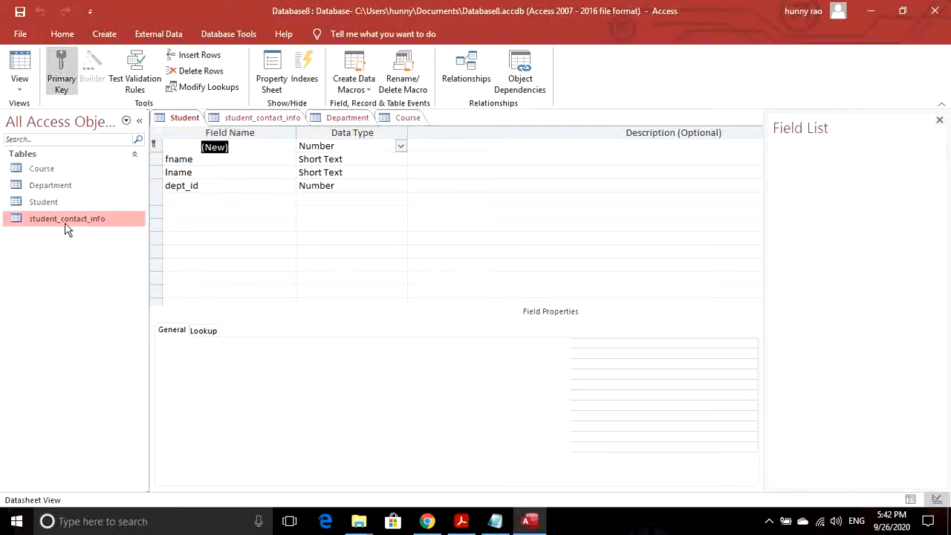
click(19, 65)
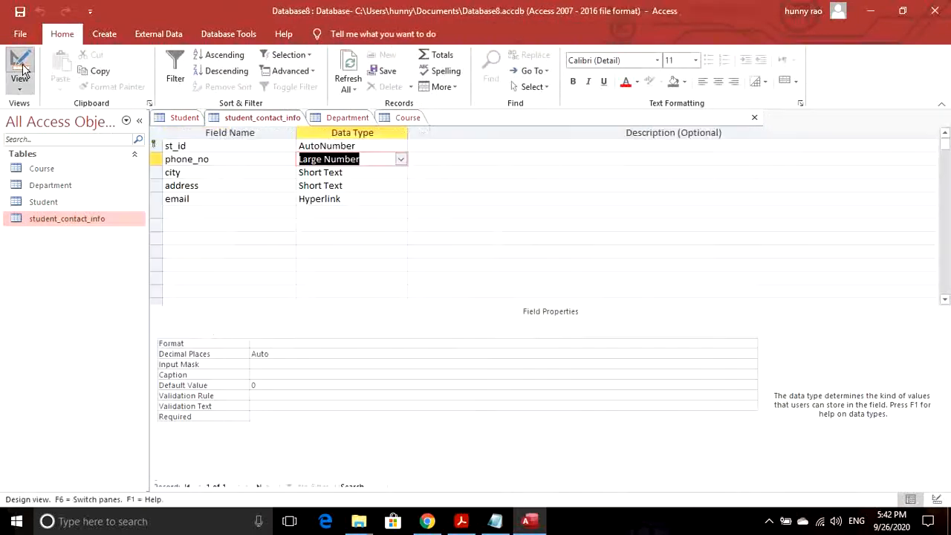
click(355, 146)
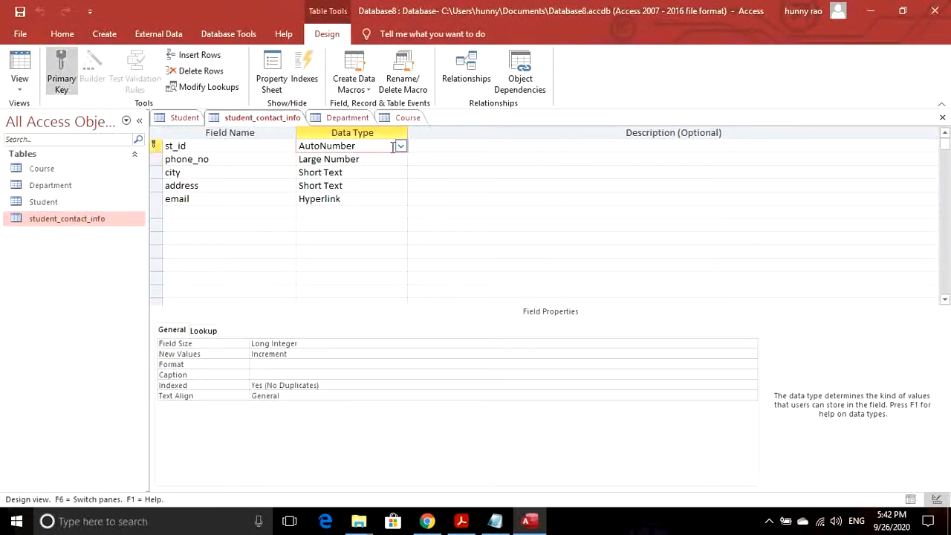
click(401, 147)
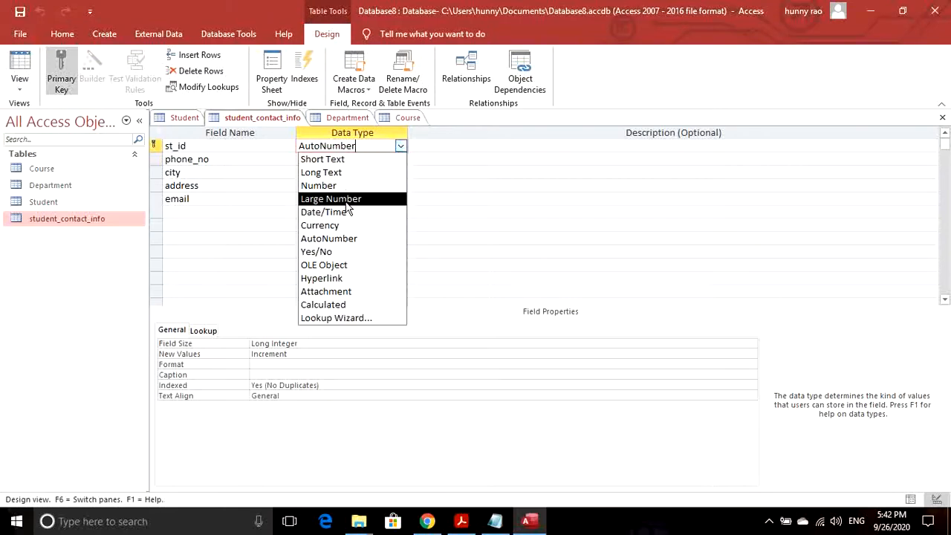
click(331, 183)
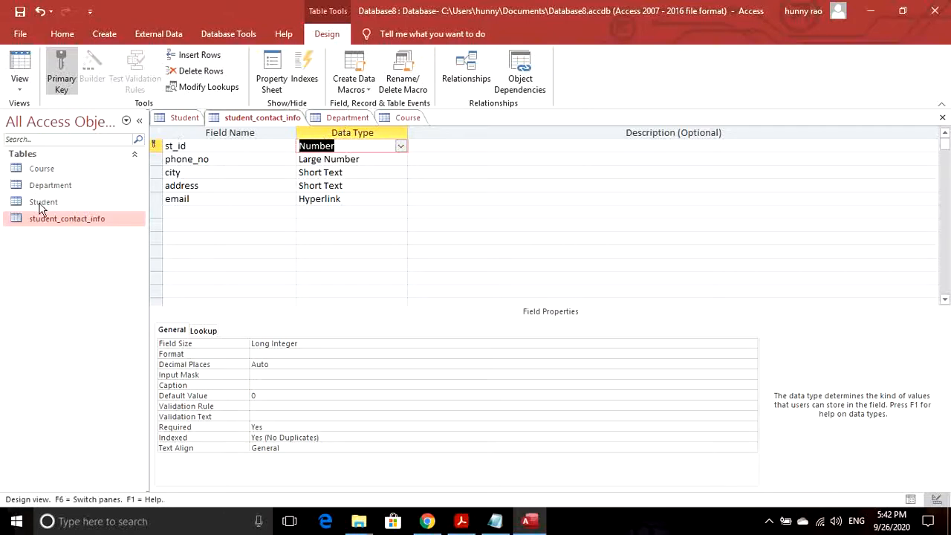
click(22, 13)
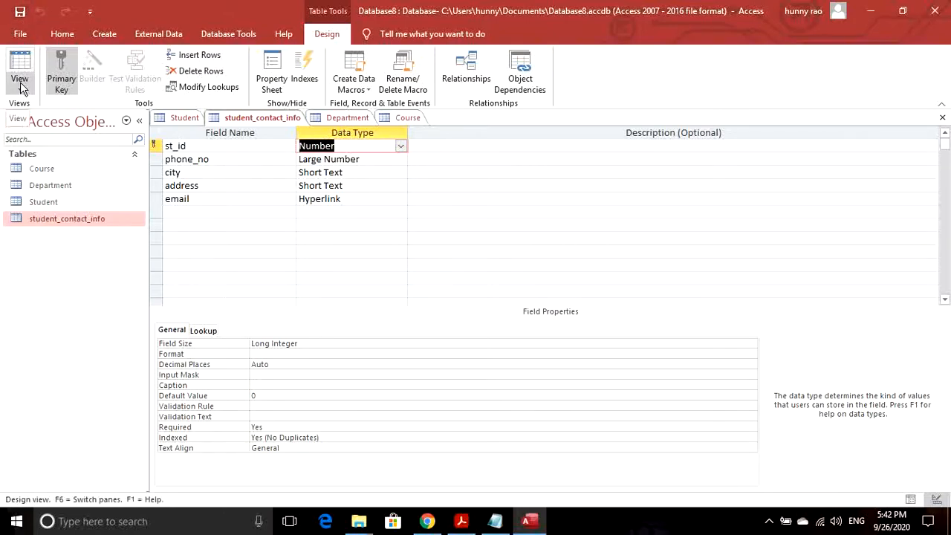
double_click(52, 217)
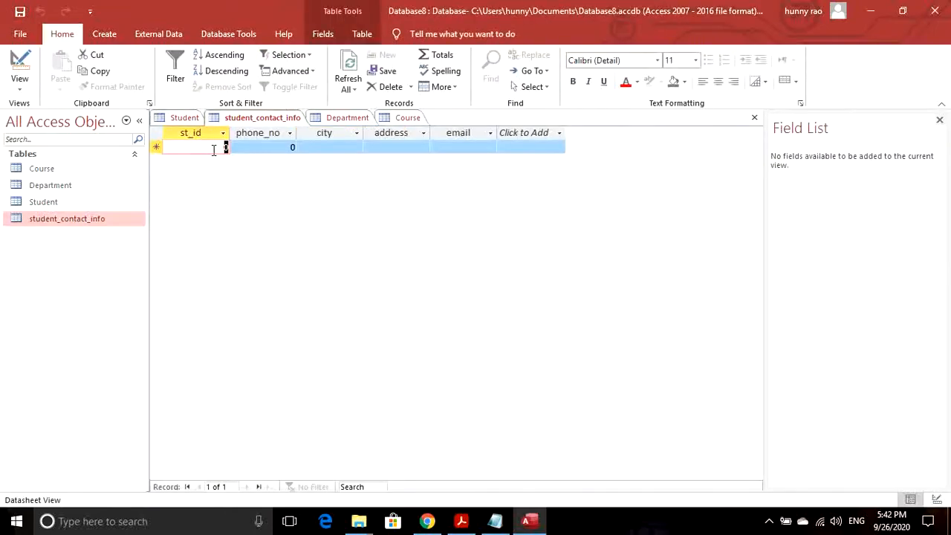
- Enter the contact record for student 112 with phone number, city, address and e-mail
text(112)
key(Tab)
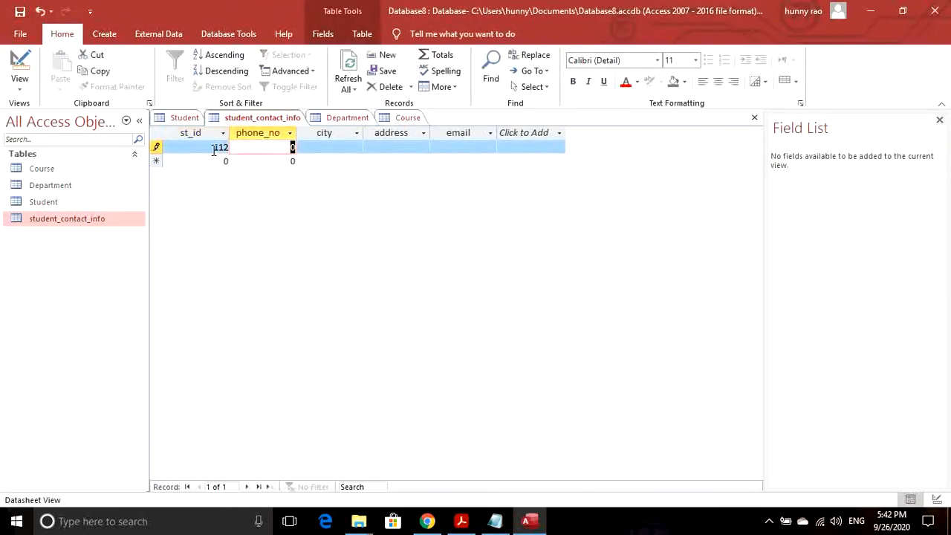
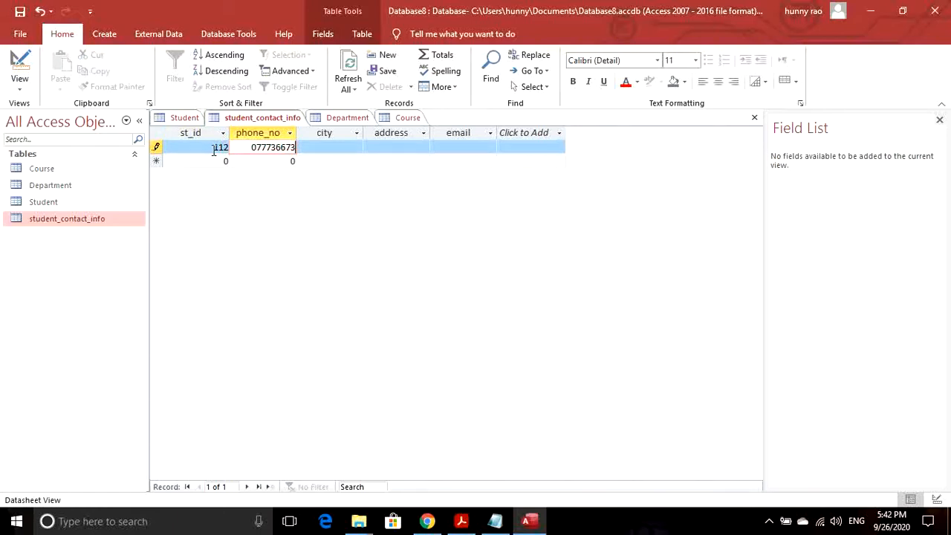
key(Tab)
text(w)
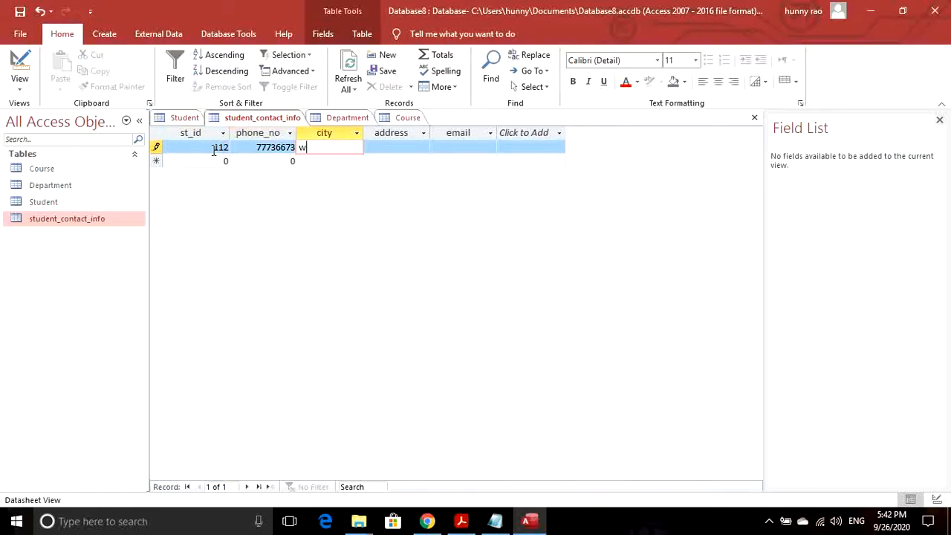
text(ah)
key(Tab)
text(abcd)
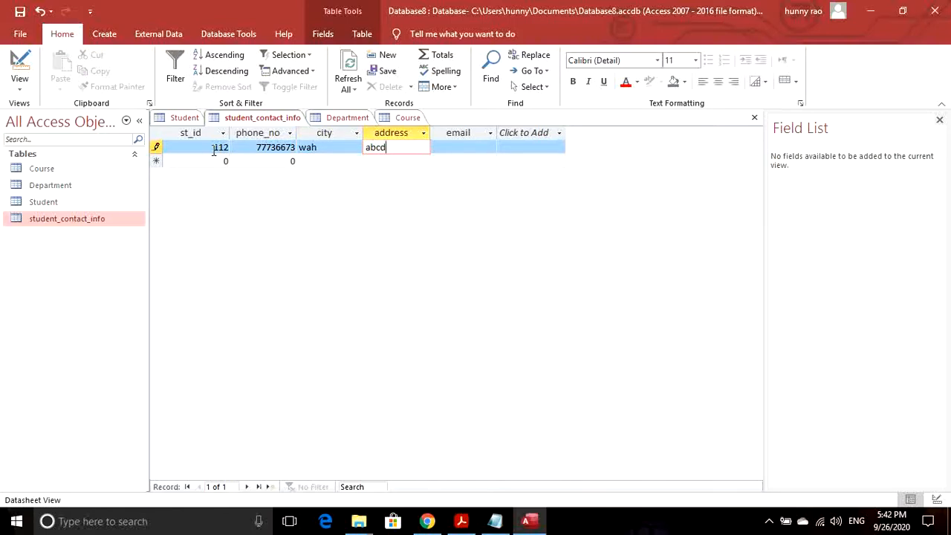
key(Tab)
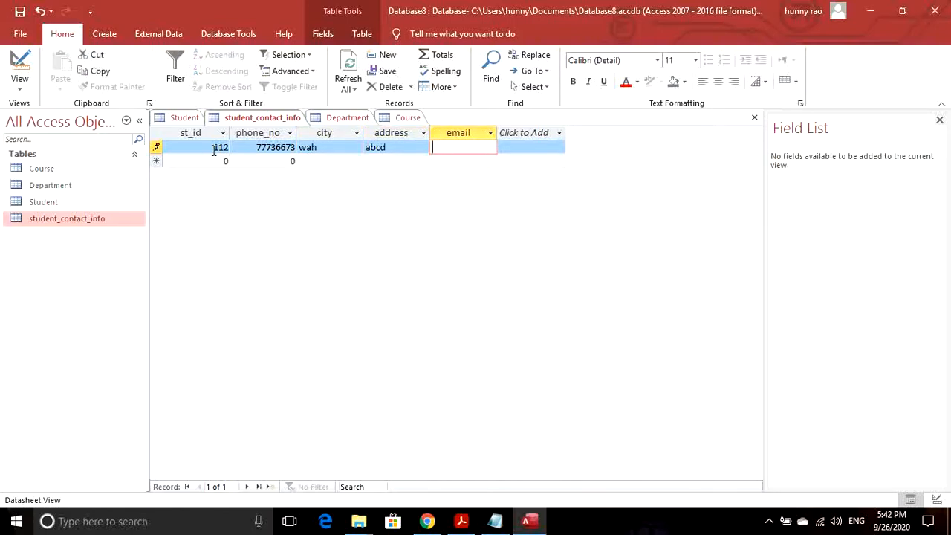
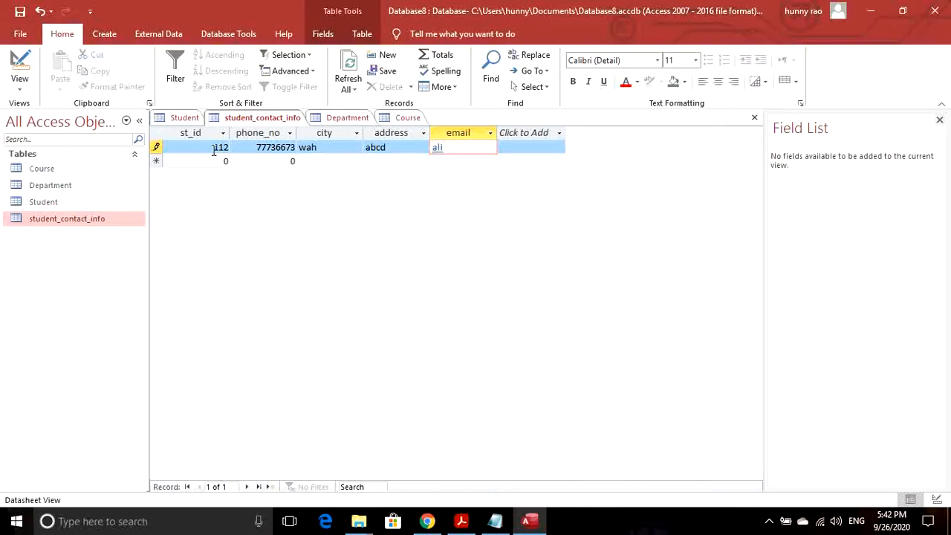
click(224, 162)
- Enter the second contact record with phone number, city, address and e-mail, then save
key(BackSpace)
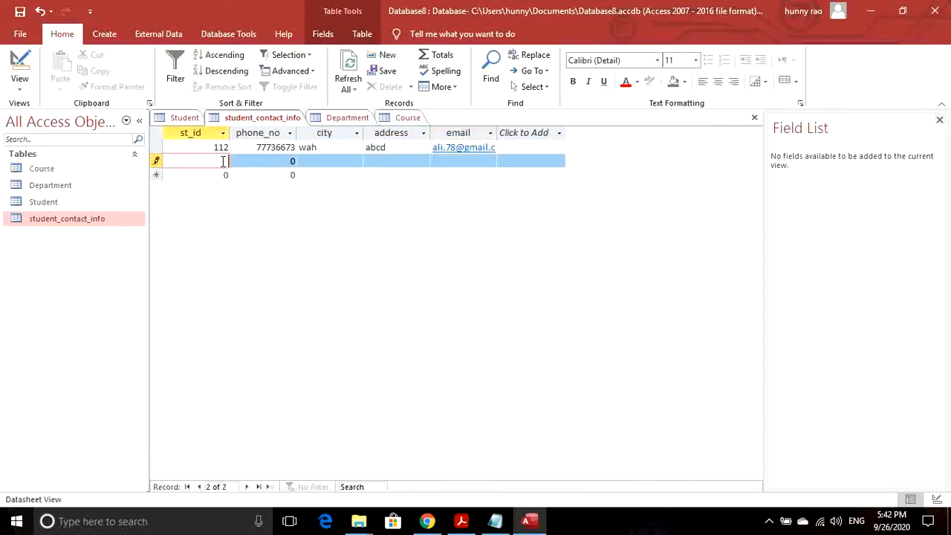
key(Tab)
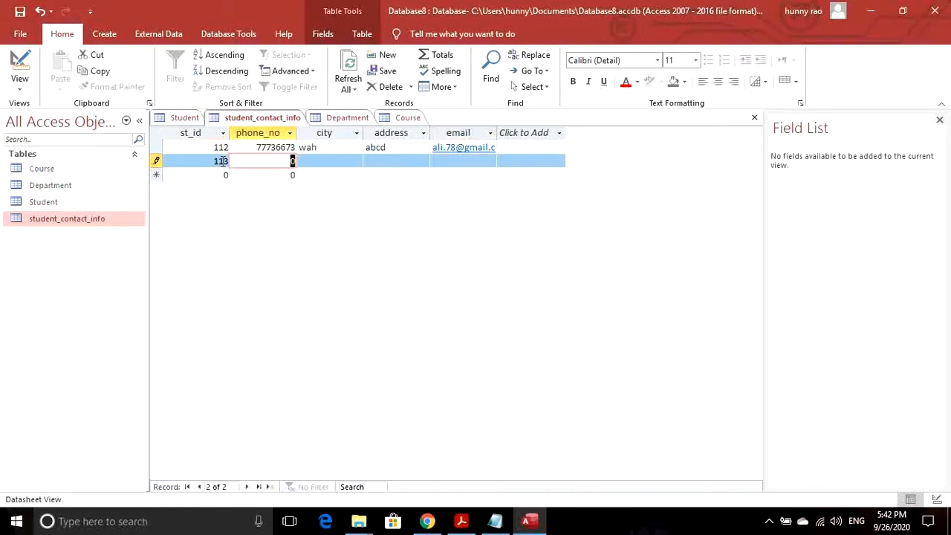
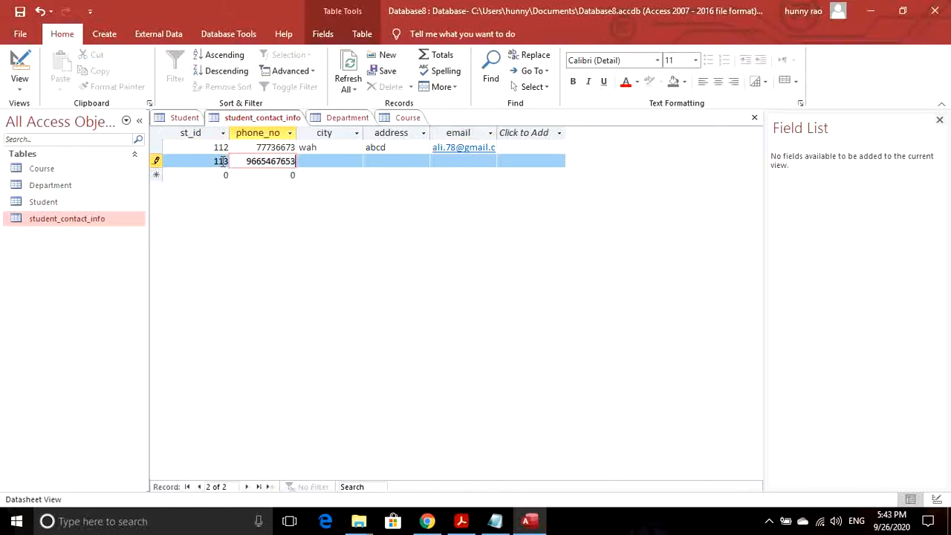
key(Tab)
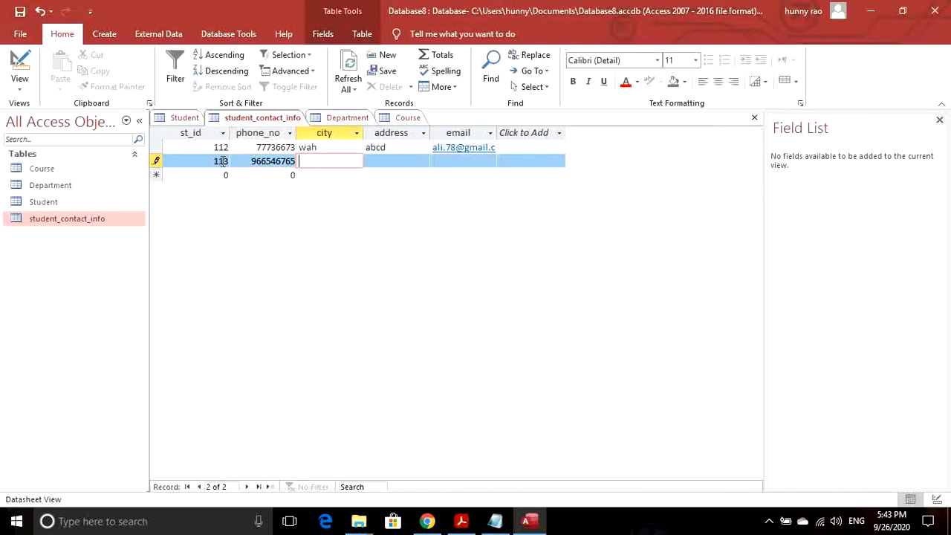
text(isb)
key(Tab)
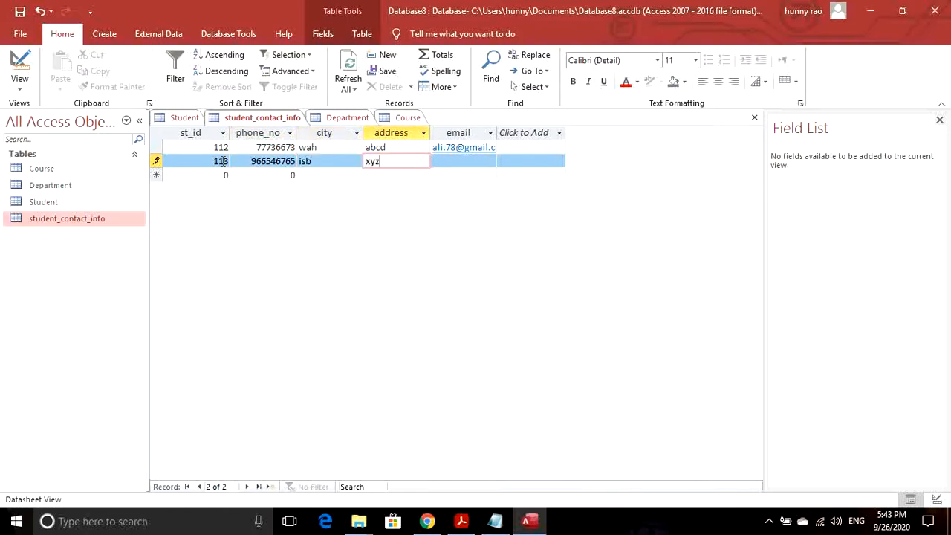
text(xyz)
key(Tab)
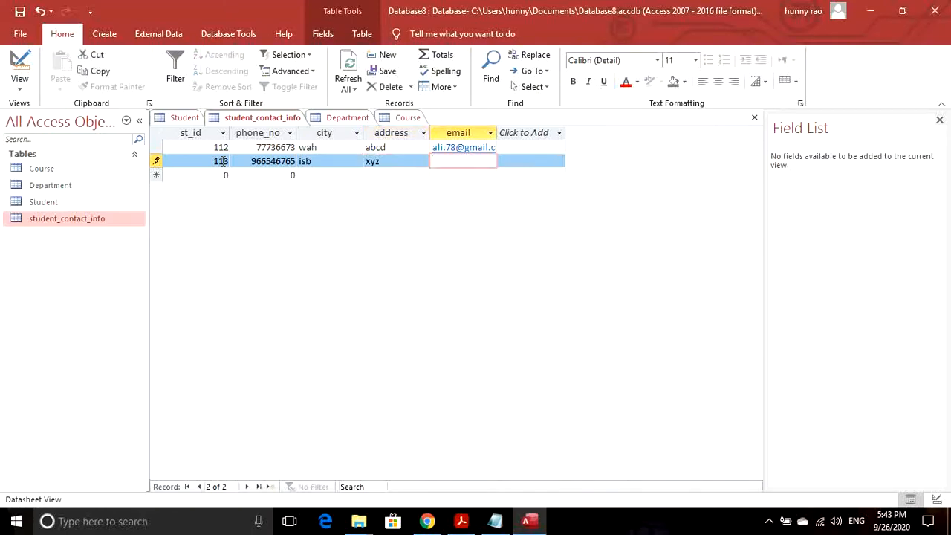
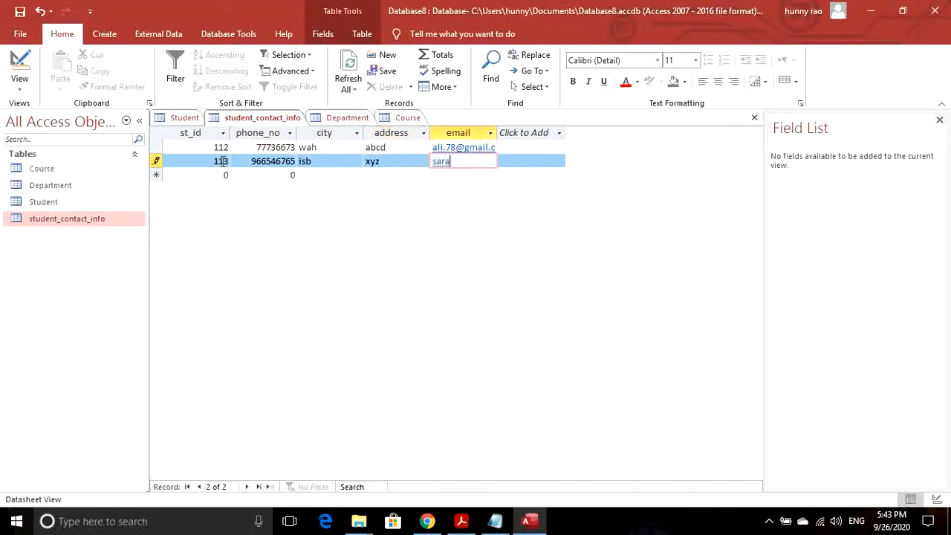
click(405, 158)
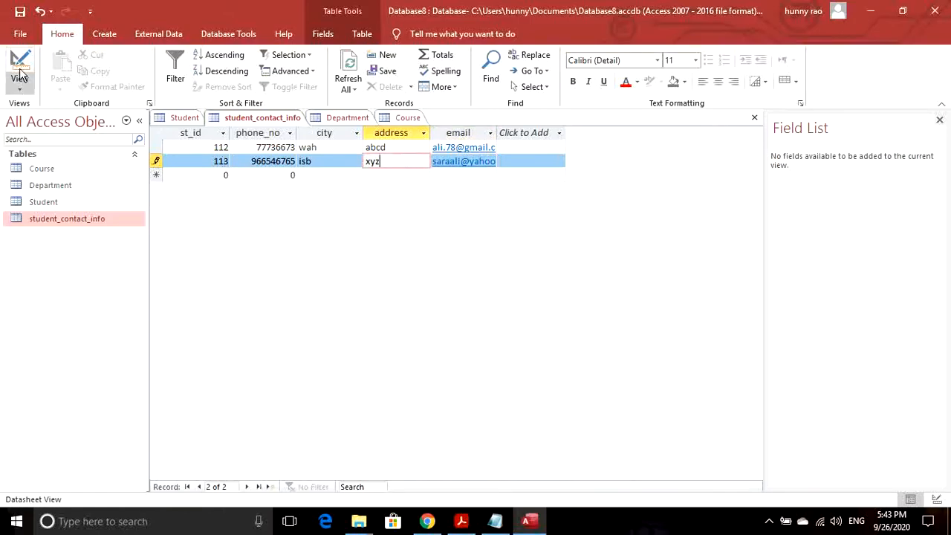
click(20, 11)
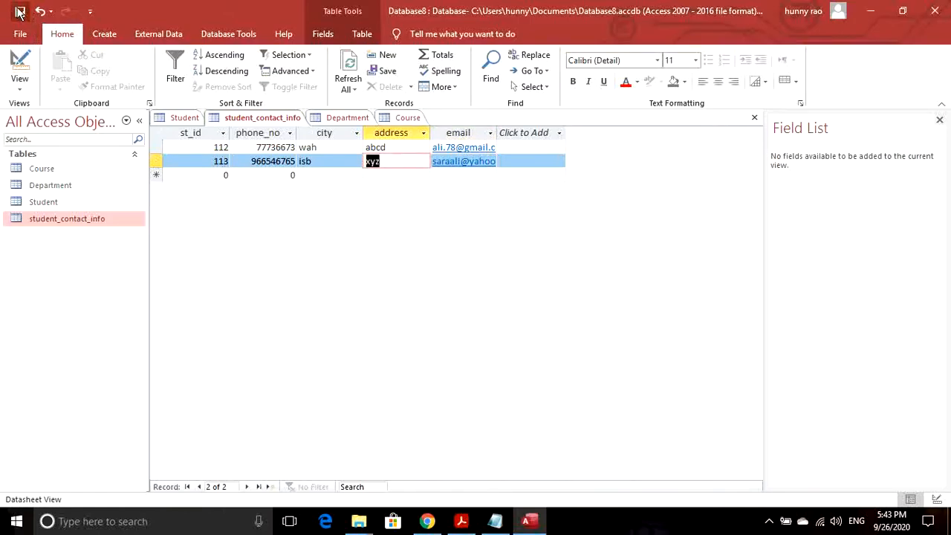
- Open Course, Department, Student and student_contact_info, ending on Department's cs, maths, mng, ee list
double_click(46, 170)
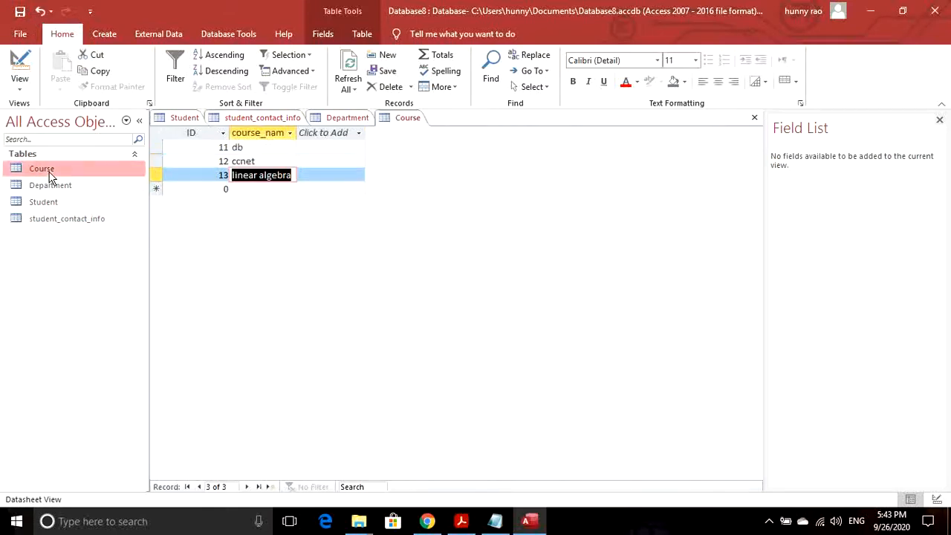
double_click(51, 186)
click(52, 202)
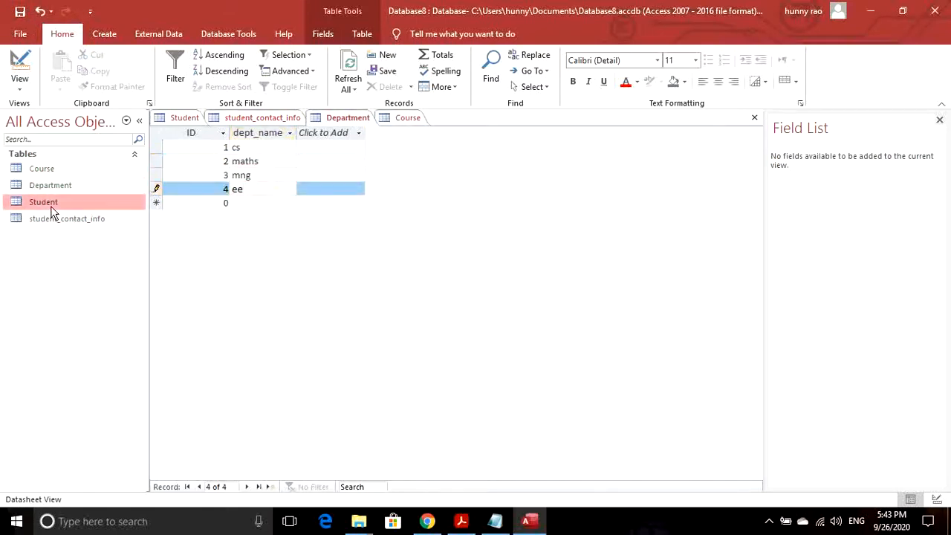
double_click(52, 207)
double_click(52, 221)
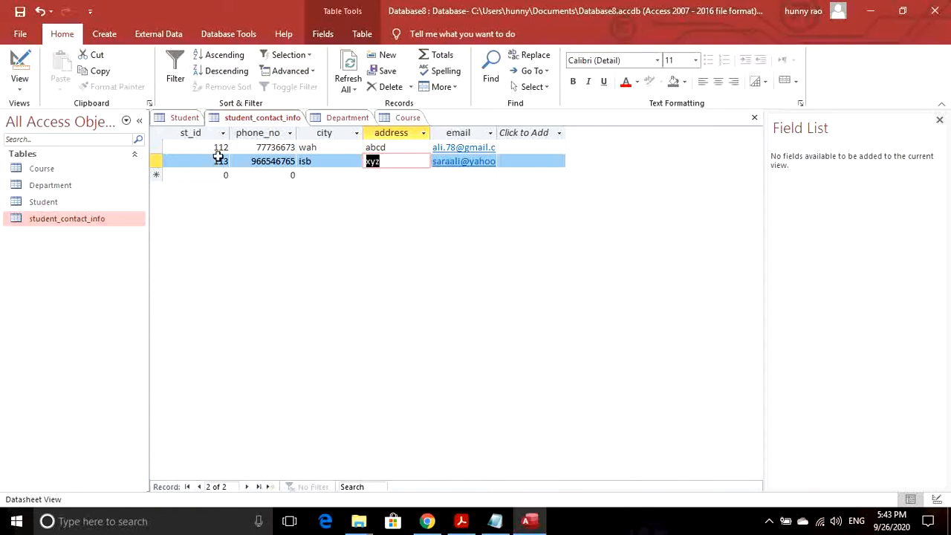
double_click(35, 204)
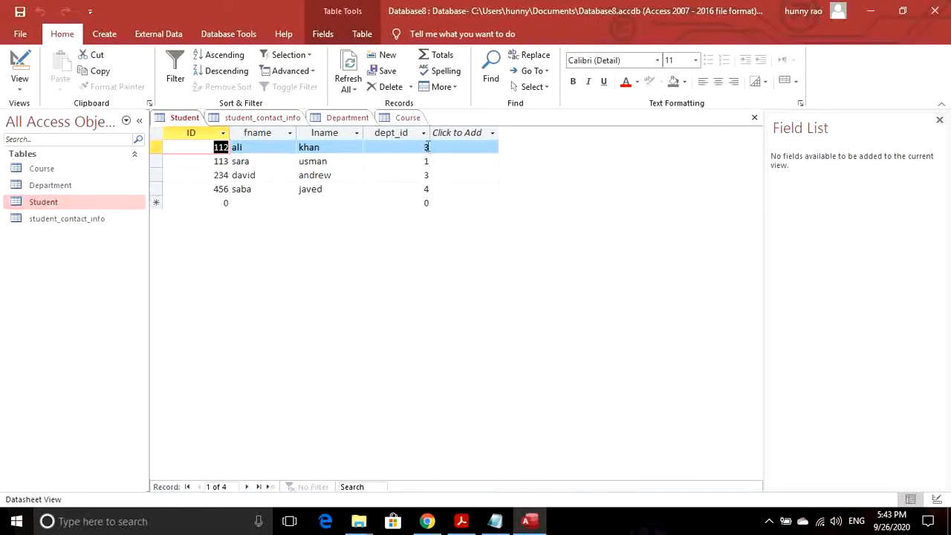
double_click(48, 185)
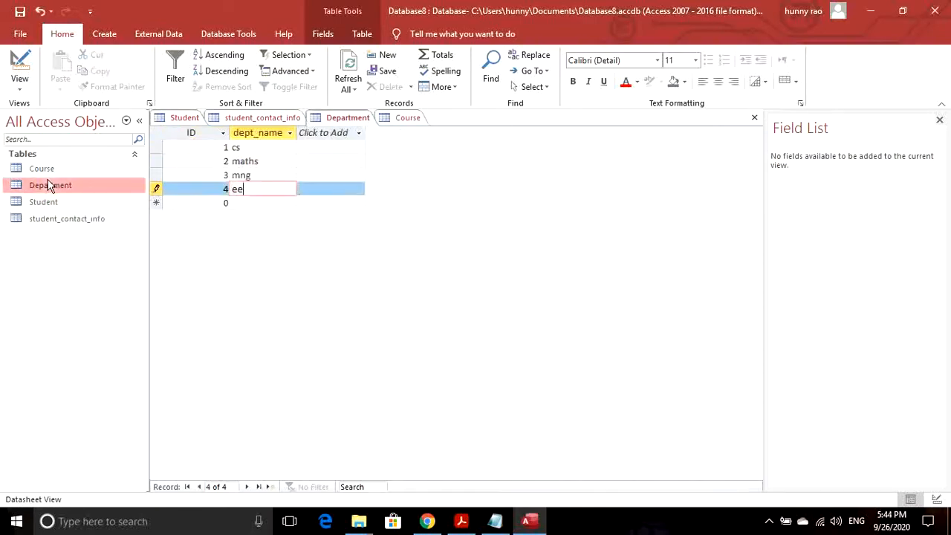
- Clear the mng department row's ID value and save the Department table
click(225, 175)
key(BackSpace)
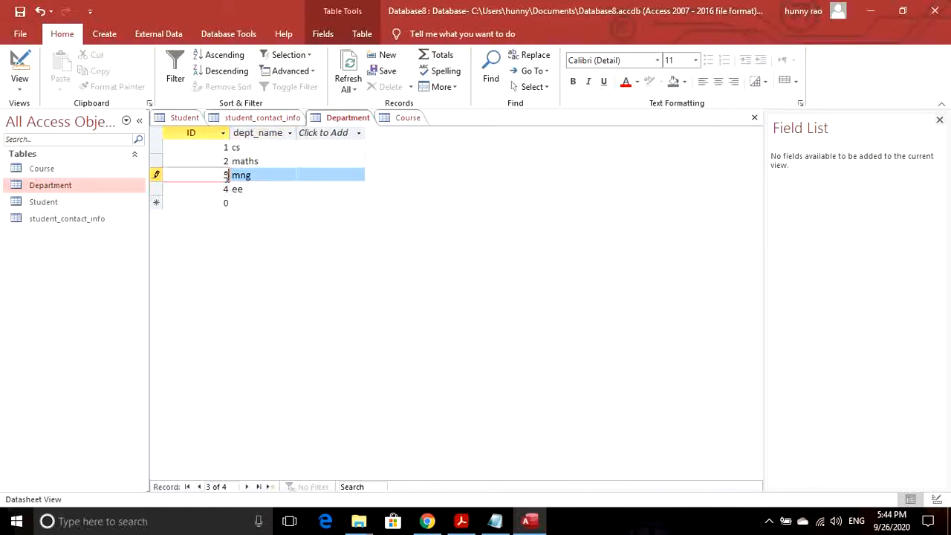
key(Escape)
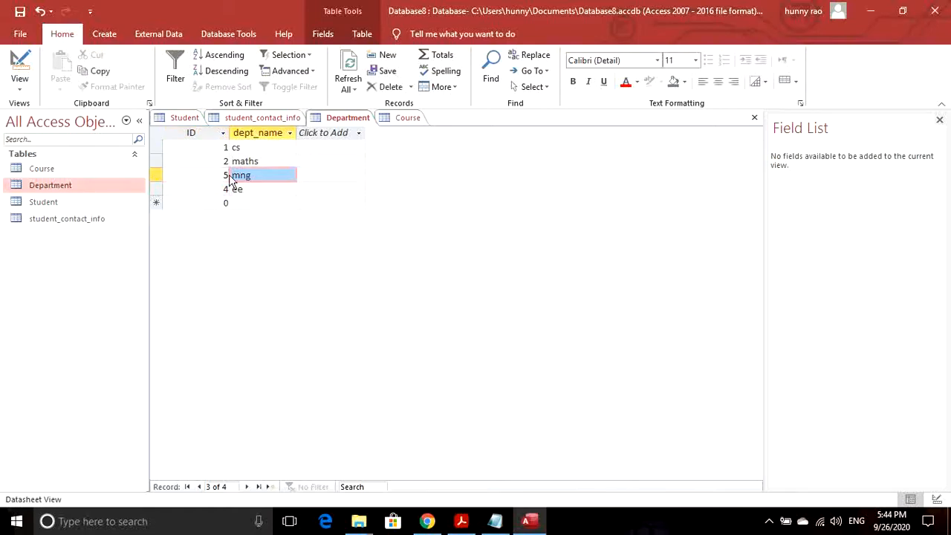
click(228, 175)
click(225, 175)
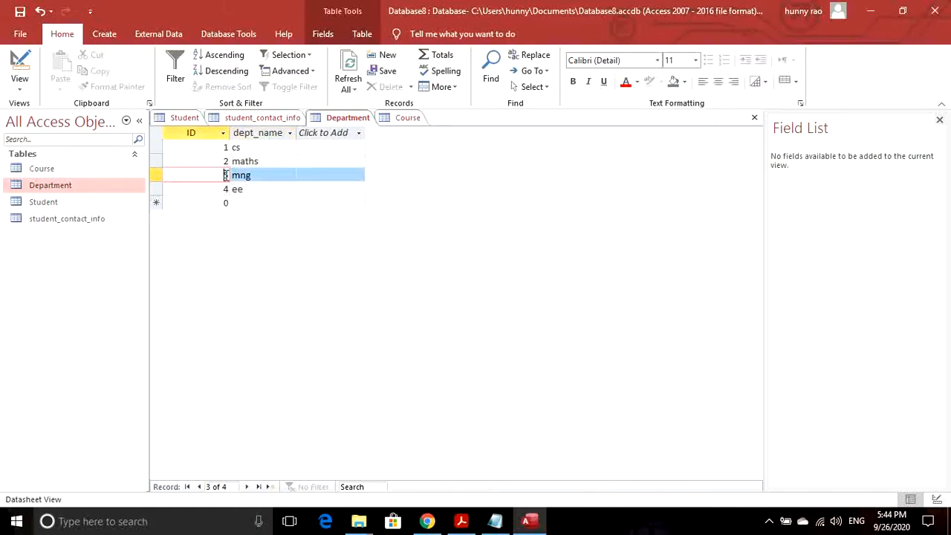
key(BackSpace)
click(294, 175)
click(20, 11)
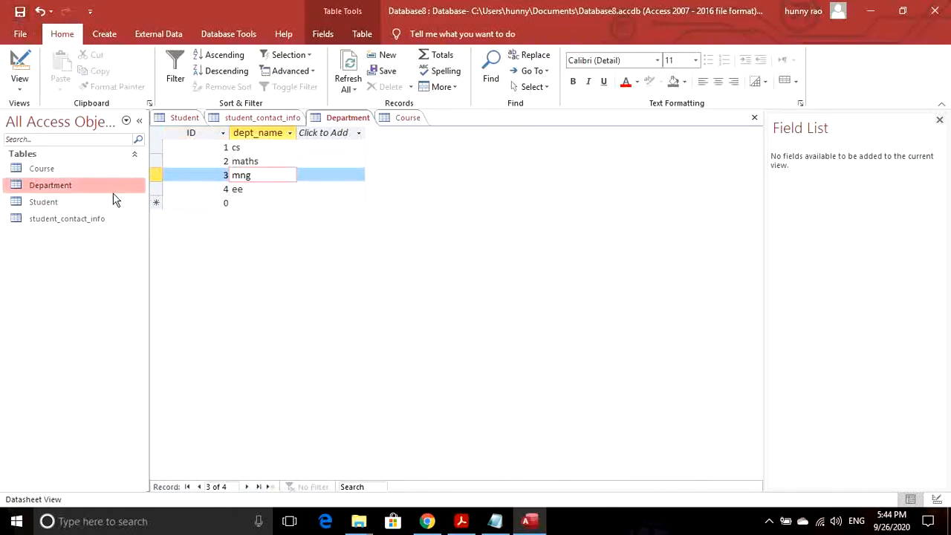
- Close the Student, student_contact_info, Department and Course table tabs
right_click(191, 120)
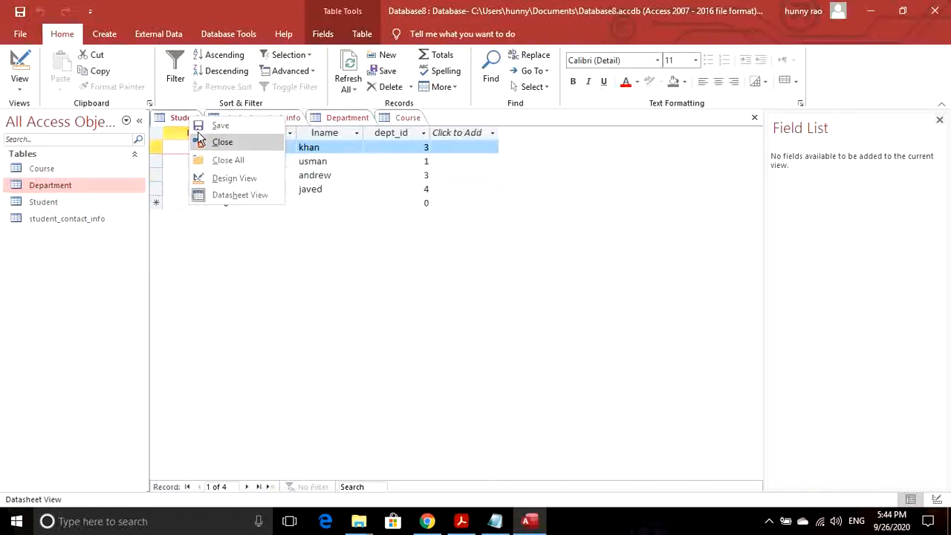
click(202, 141)
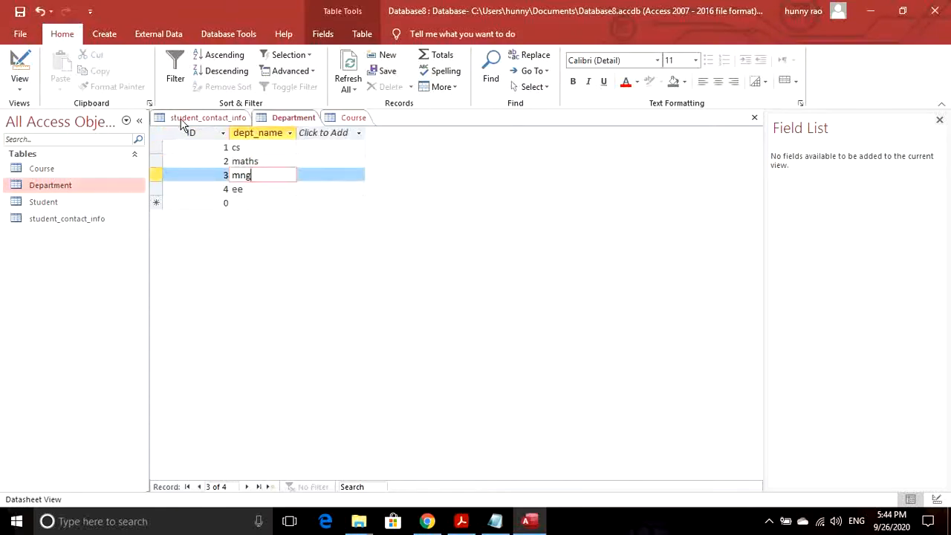
right_click(180, 123)
click(202, 142)
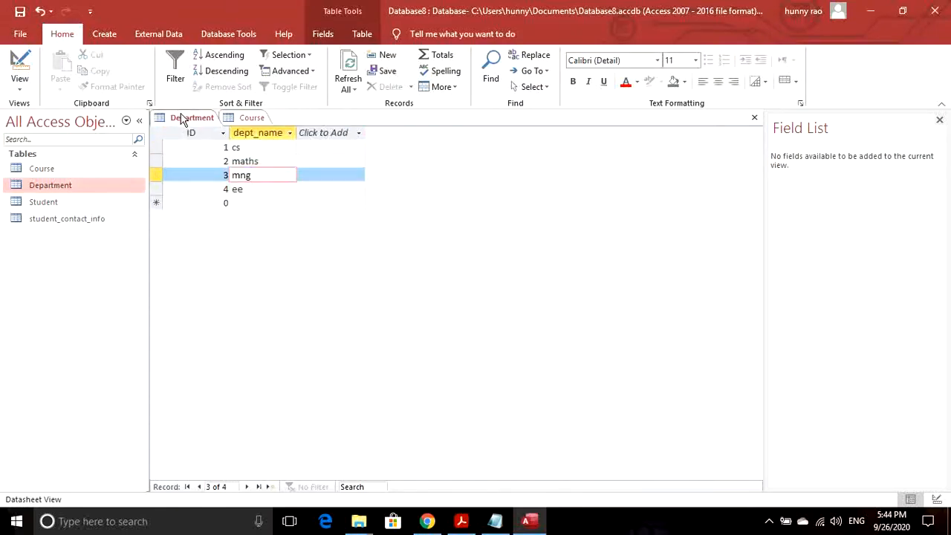
right_click(180, 121)
click(202, 142)
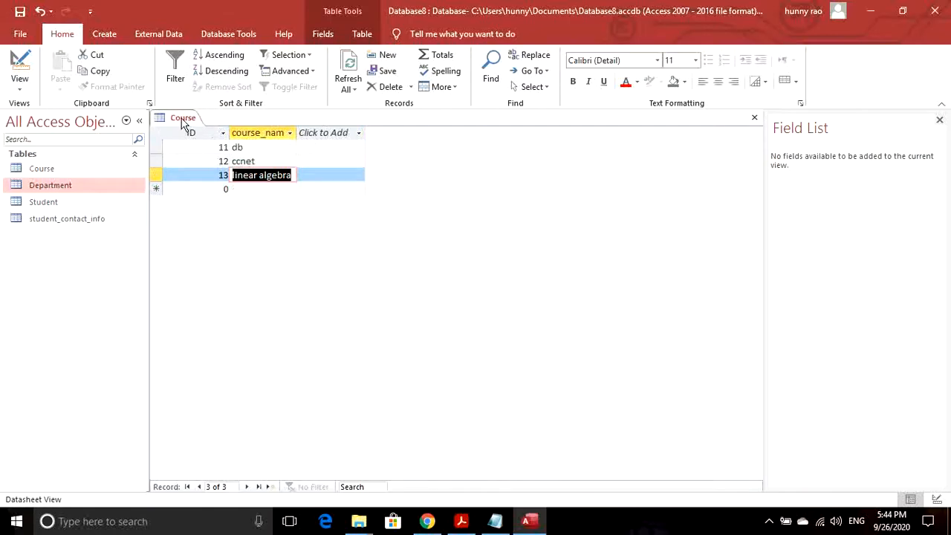
right_click(182, 121)
click(205, 143)
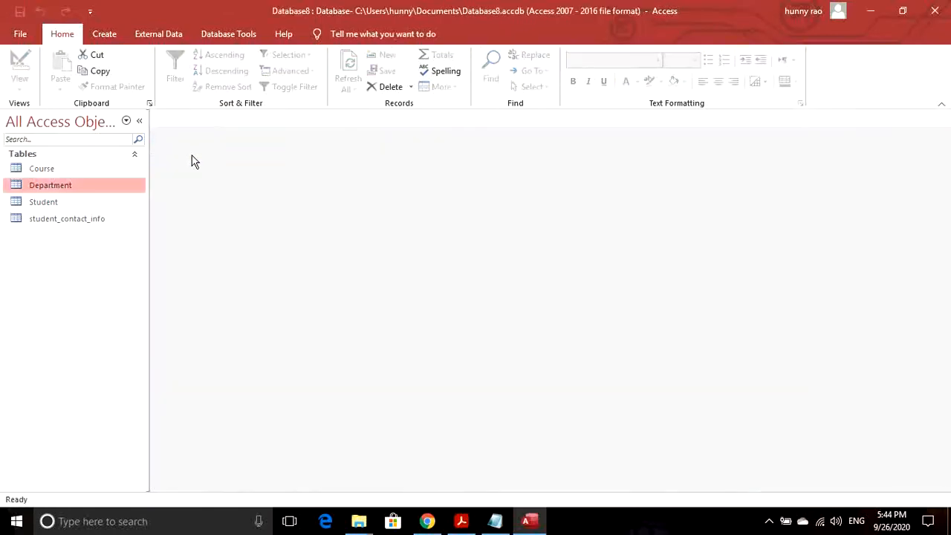
- Add Course, Department, Student and student_contact_info to the Relationships layout
click(227, 41)
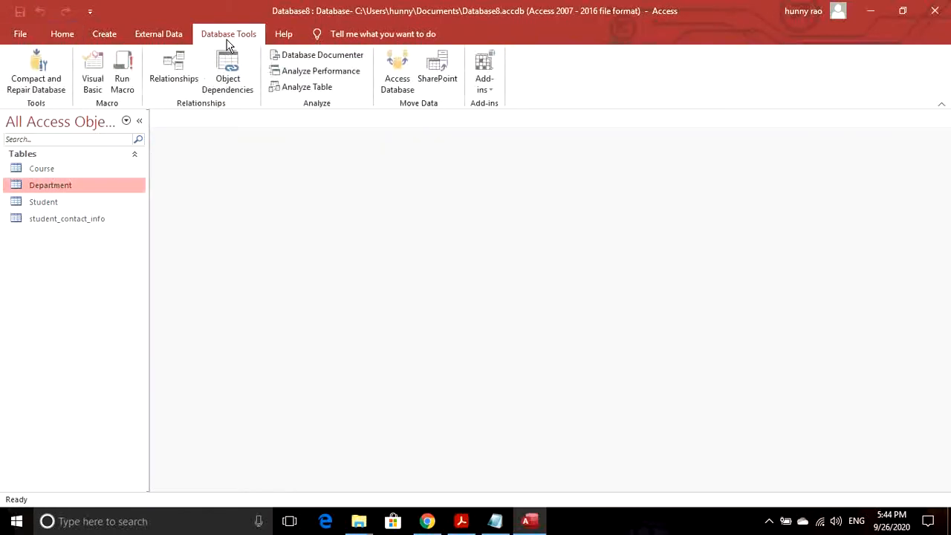
click(175, 74)
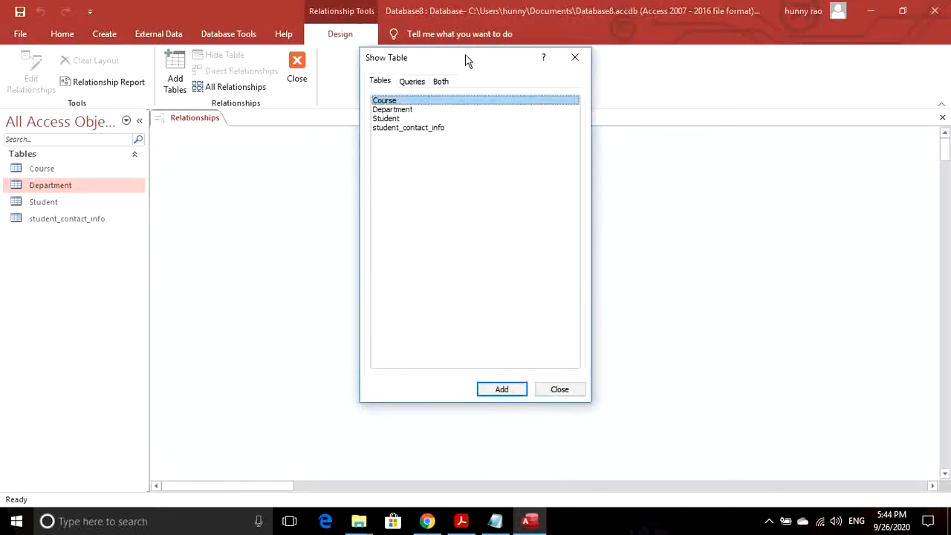
drag(465, 59, 448, 57)
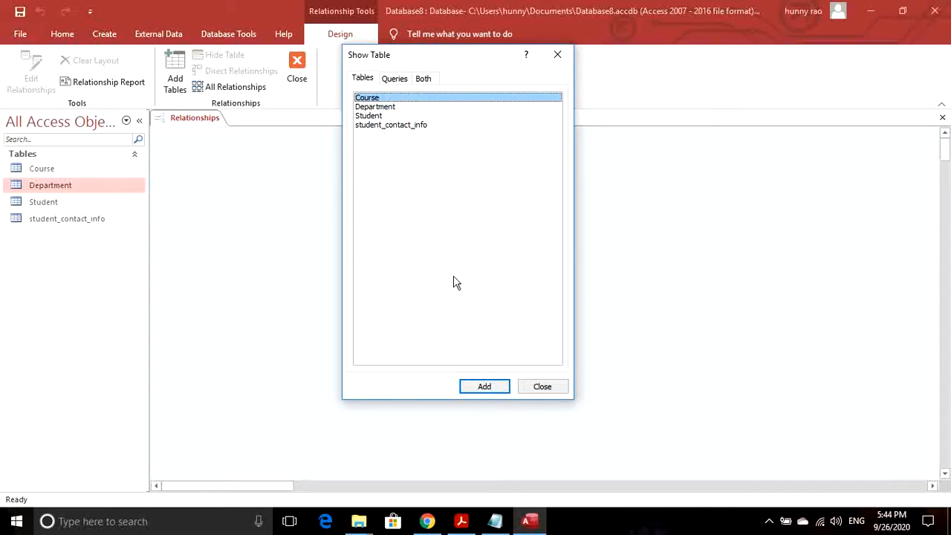
shift+click(415, 116)
shift+click(398, 125)
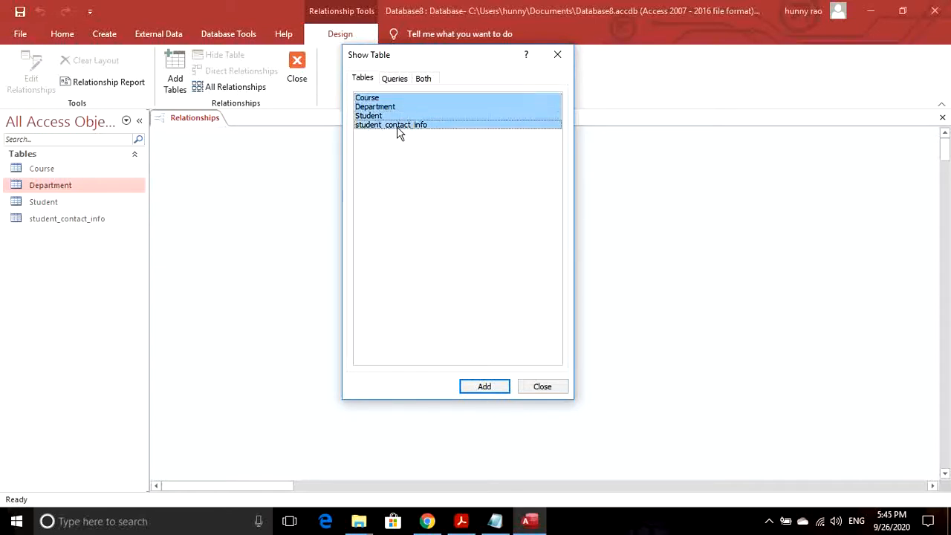
click(487, 389)
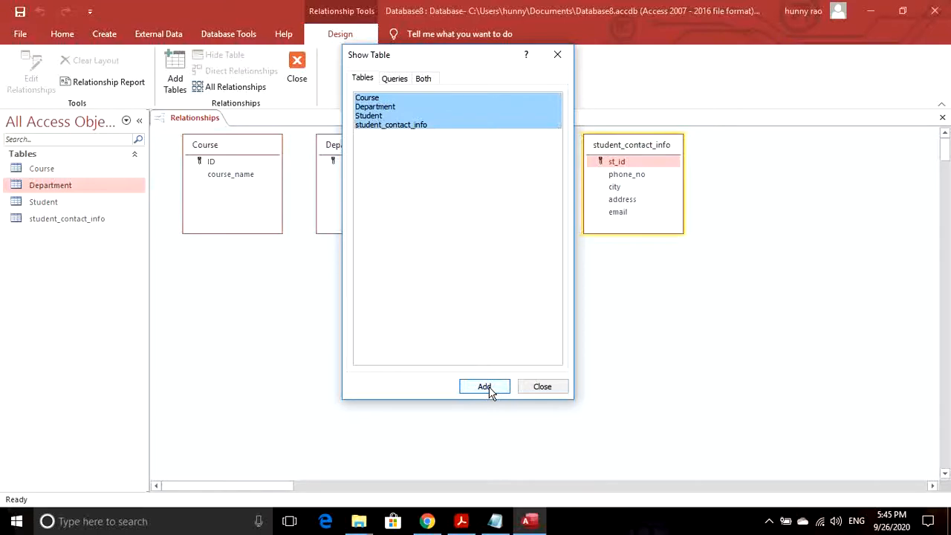
click(546, 388)
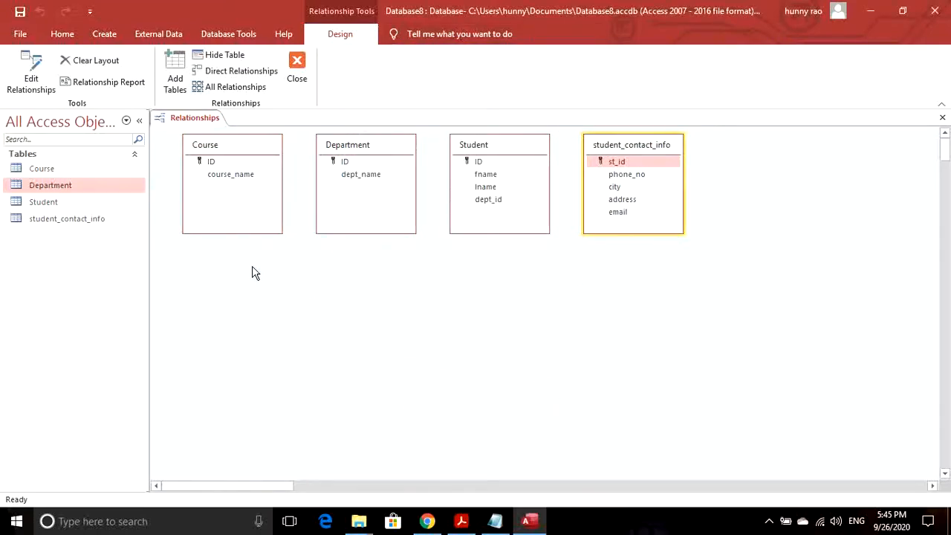
- Spread out the Student and student_contact_info boxes in the Relationships window
click(373, 151)
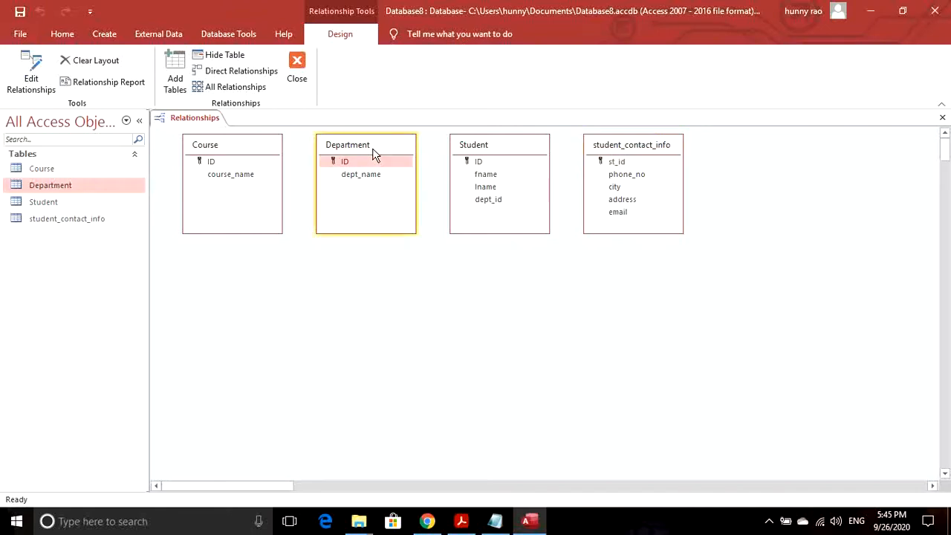
drag(628, 146, 692, 152)
drag(513, 146, 506, 159)
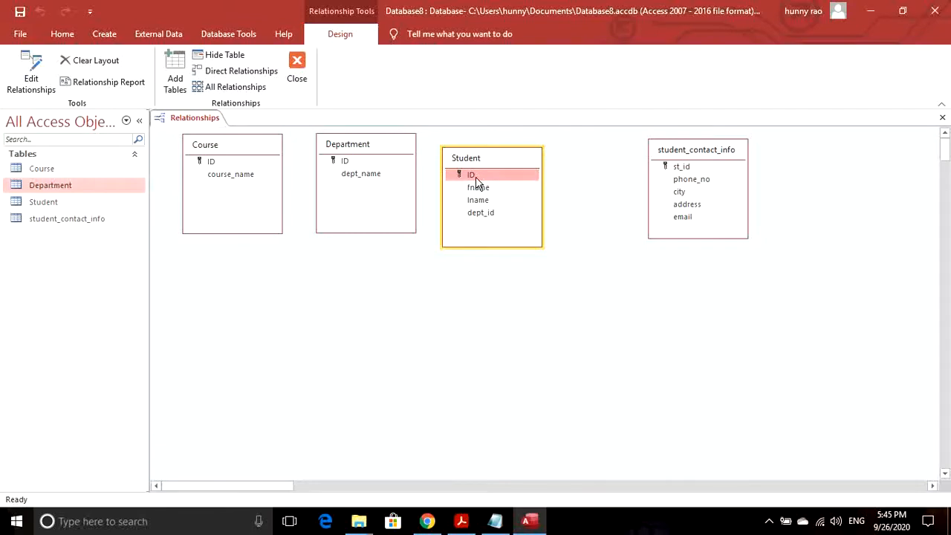
- Drag Student's ID onto student_contact_info's st_id to form a one-to-one link
drag(475, 181, 707, 174)
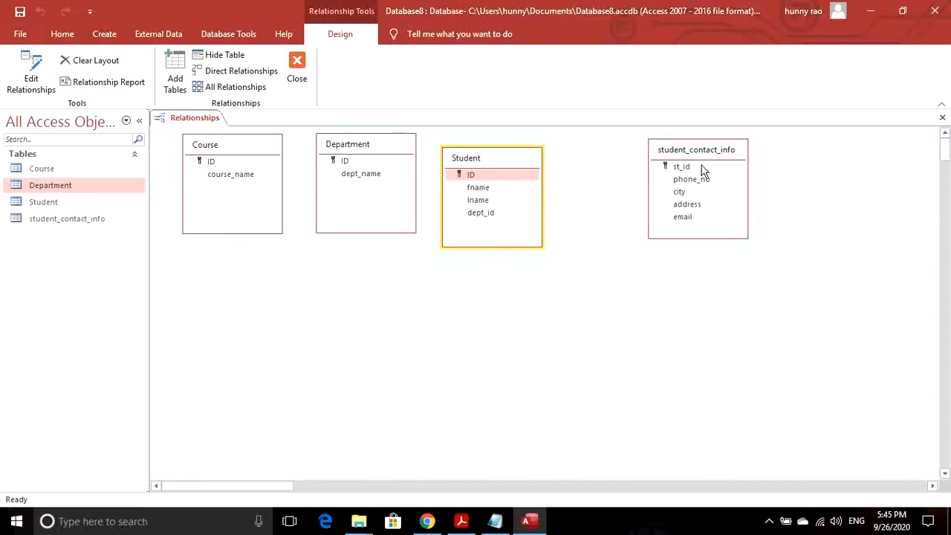
click(470, 177)
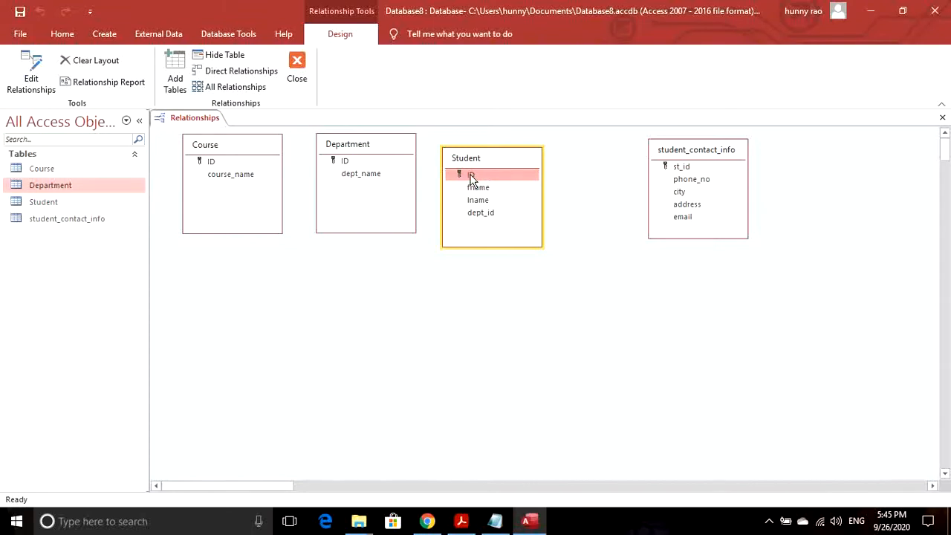
drag(470, 177, 651, 157)
drag(476, 176, 676, 168)
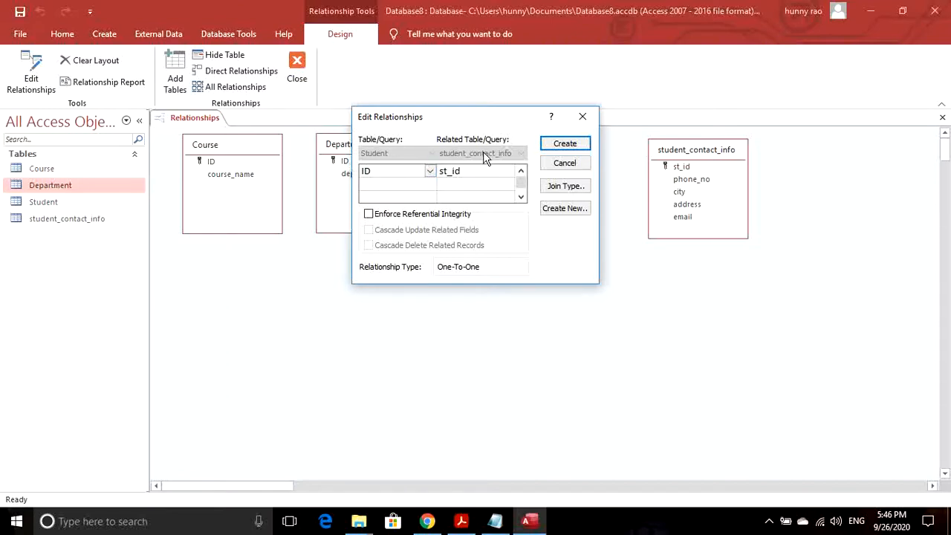
- Enforce referential integrity with cascade update and cascade delete on the Student–contact link
click(369, 215)
click(369, 230)
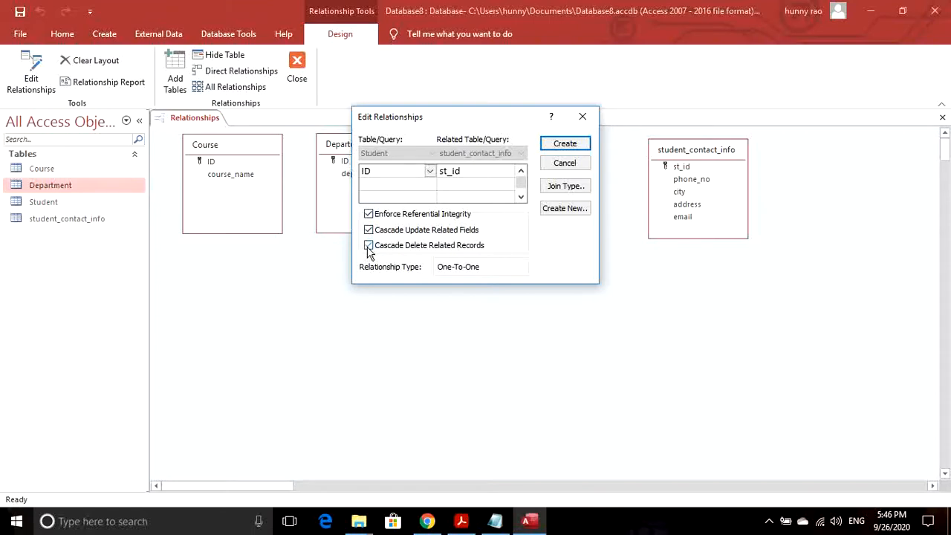
click(368, 245)
- Create the one-to-one Student–student_contact_info link and spread the Student, contact and Department tables apart
click(563, 144)
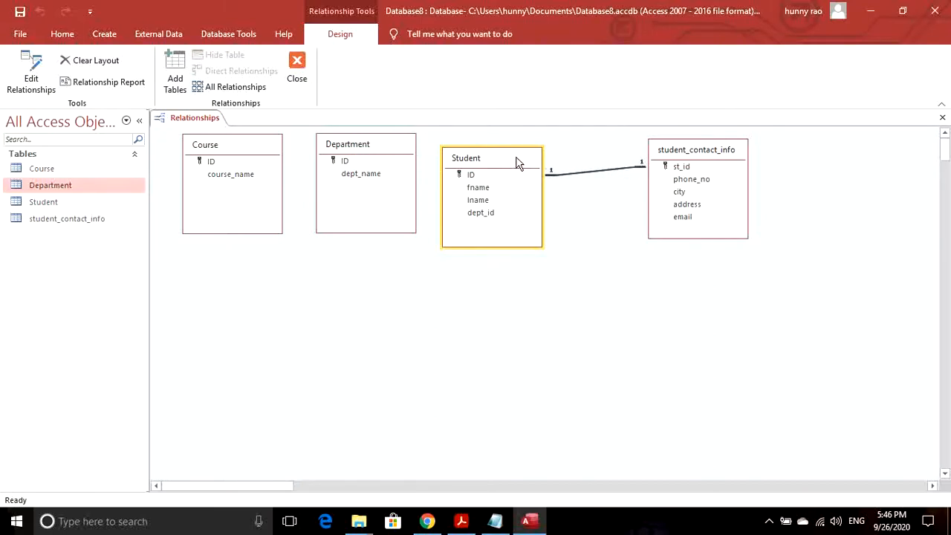
drag(520, 159, 562, 161)
drag(695, 149, 804, 149)
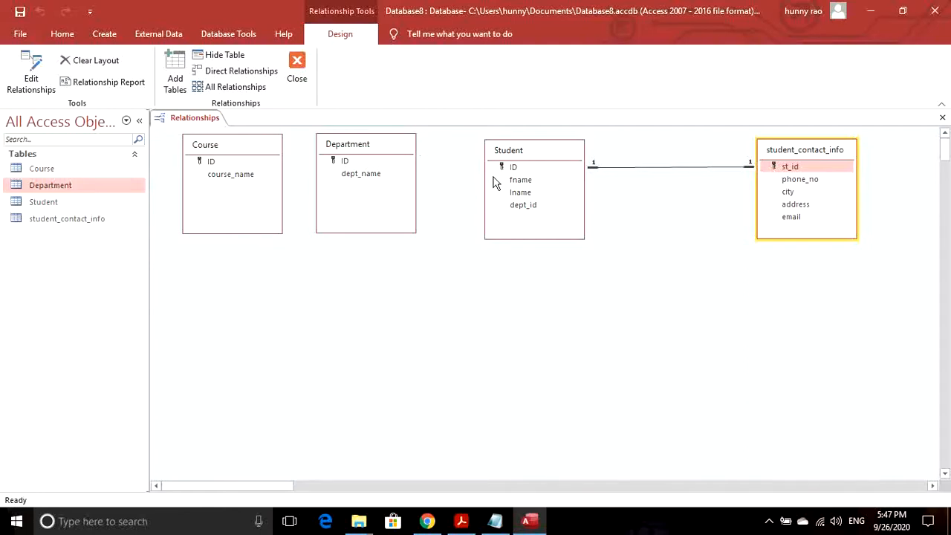
drag(396, 143, 377, 146)
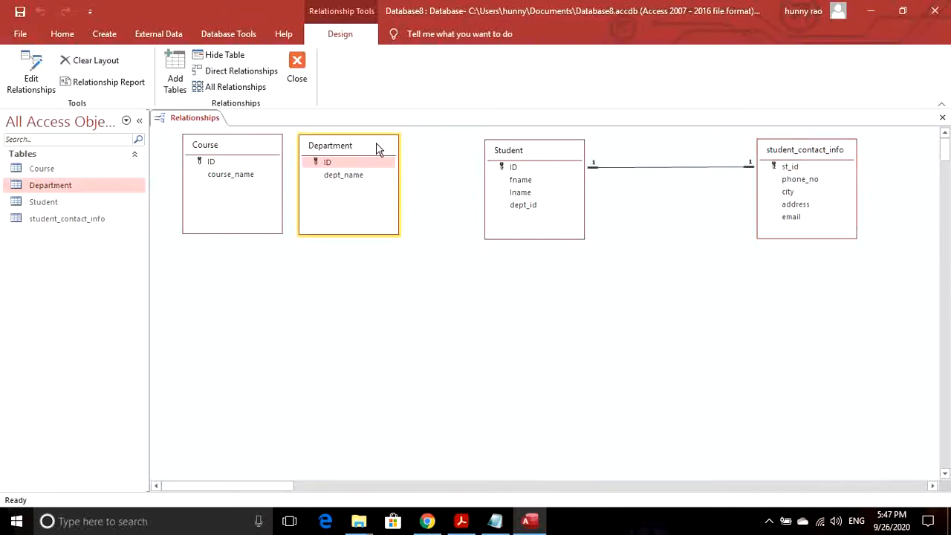
drag(538, 156, 560, 151)
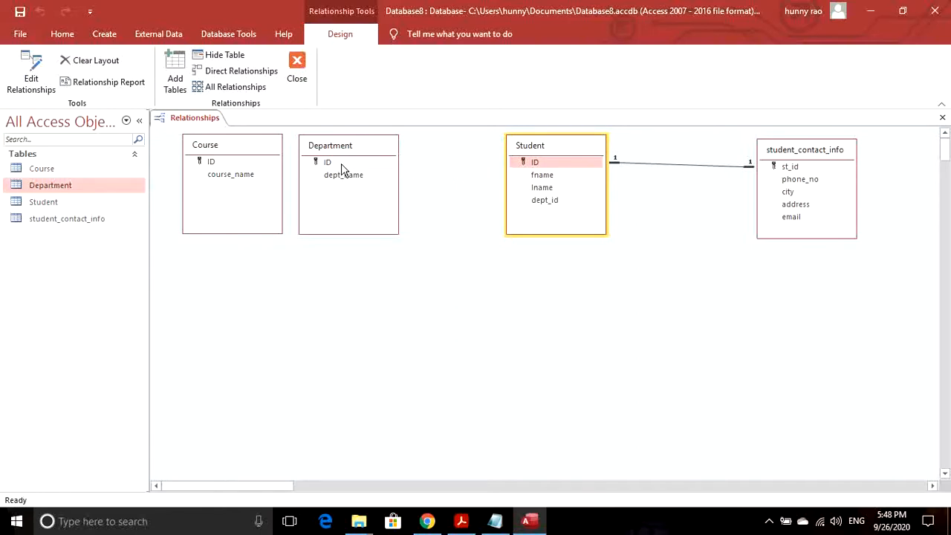
- Join Department.ID to Student.dept_id with referential integrity, cascade updates and cascade deletes
drag(338, 163, 541, 210)
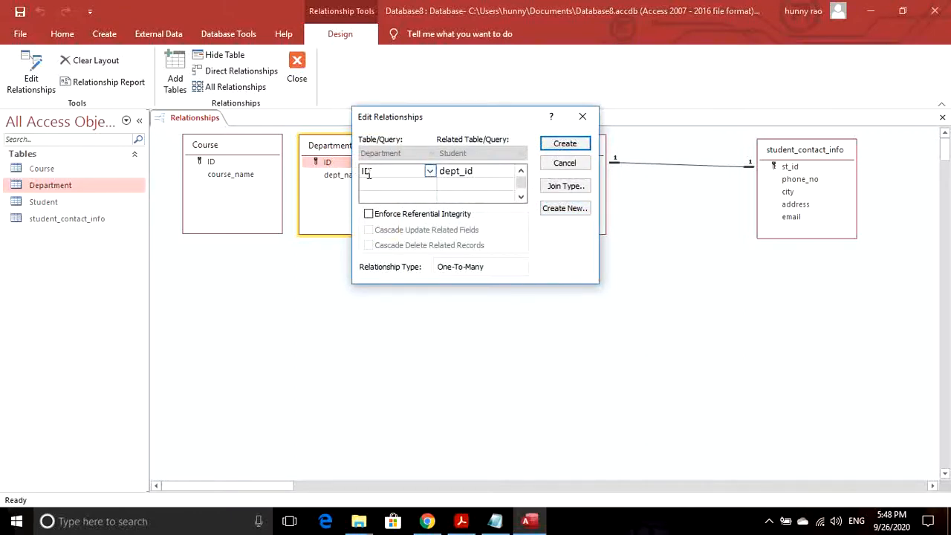
click(369, 215)
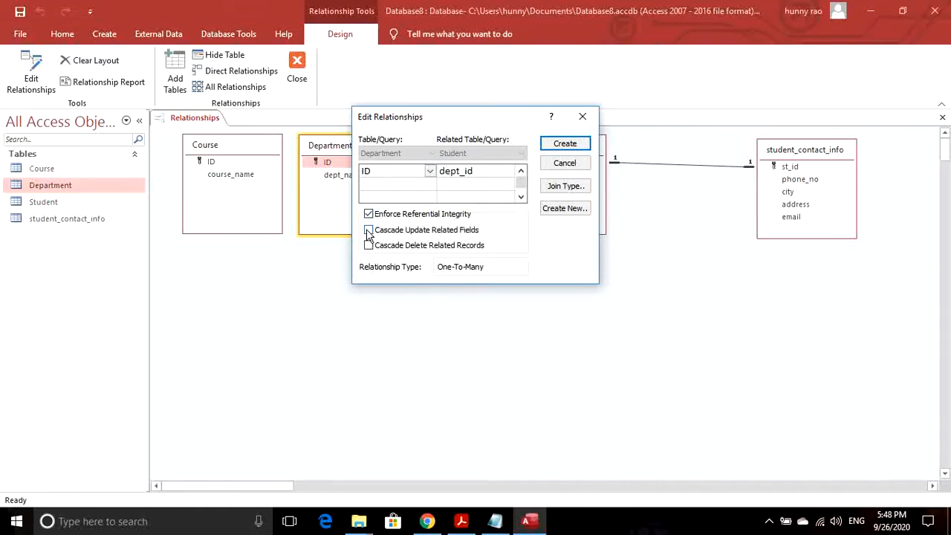
click(368, 231)
click(369, 245)
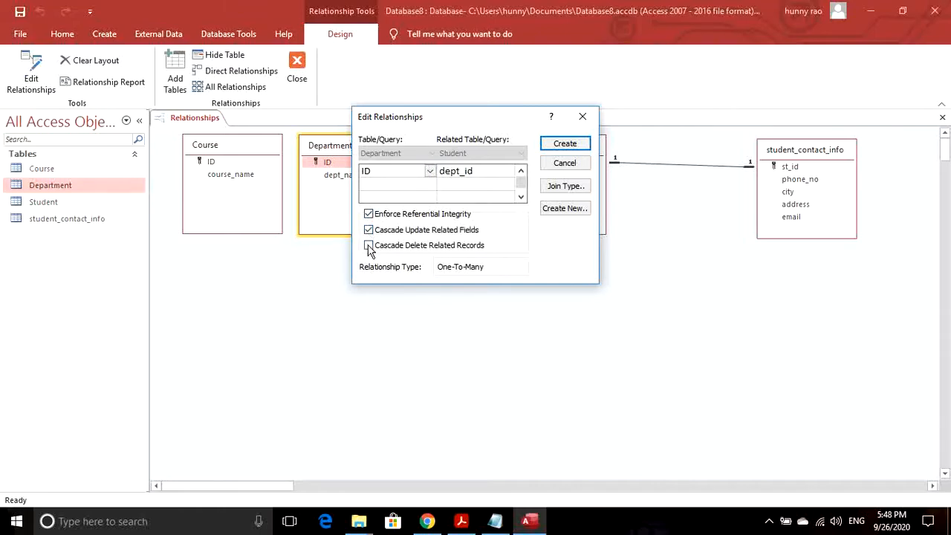
click(565, 144)
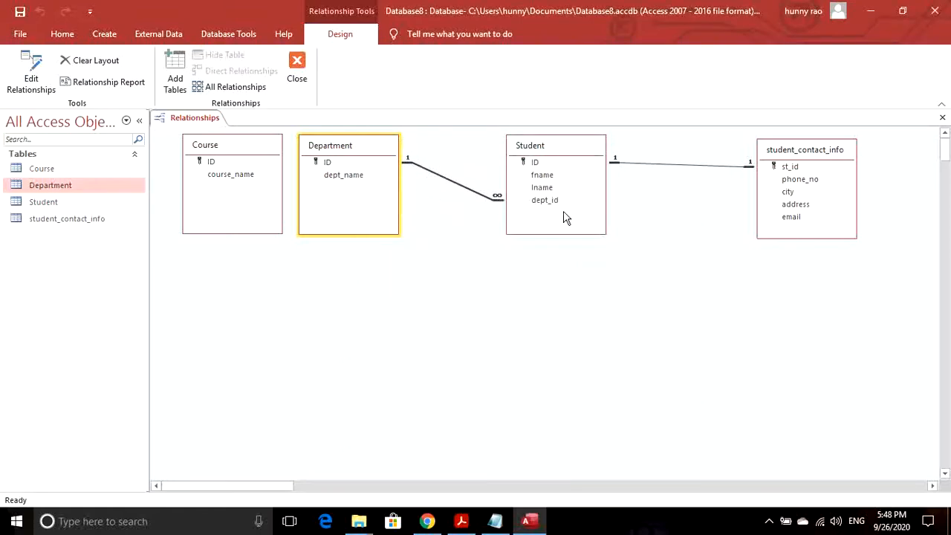
- Rearrange the layout: Course lower left, Student lower right, Department shifted right and down
drag(572, 148, 664, 355)
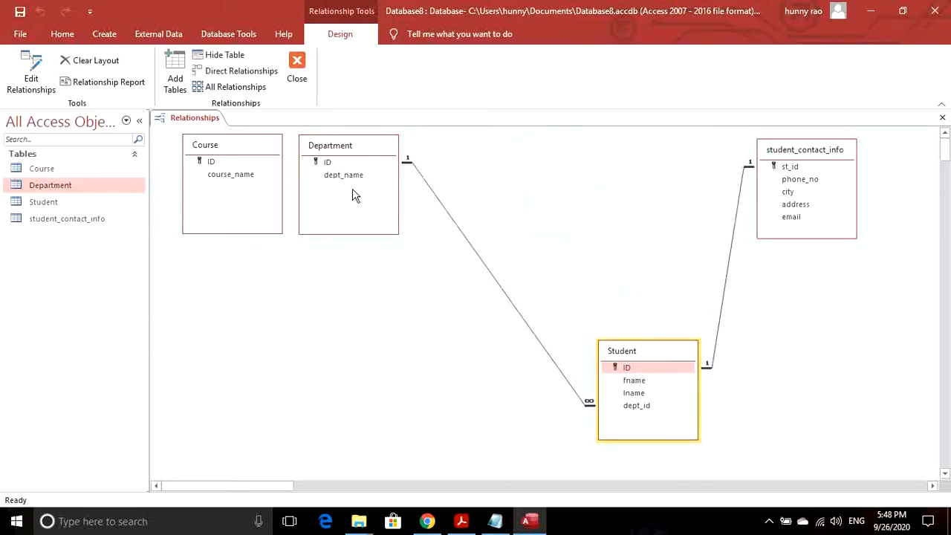
drag(355, 145, 478, 173)
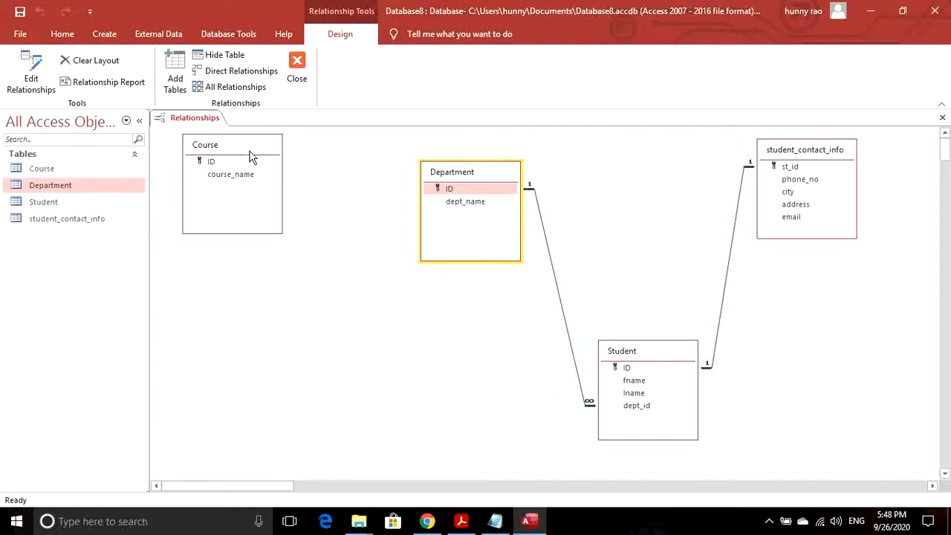
drag(245, 145, 378, 323)
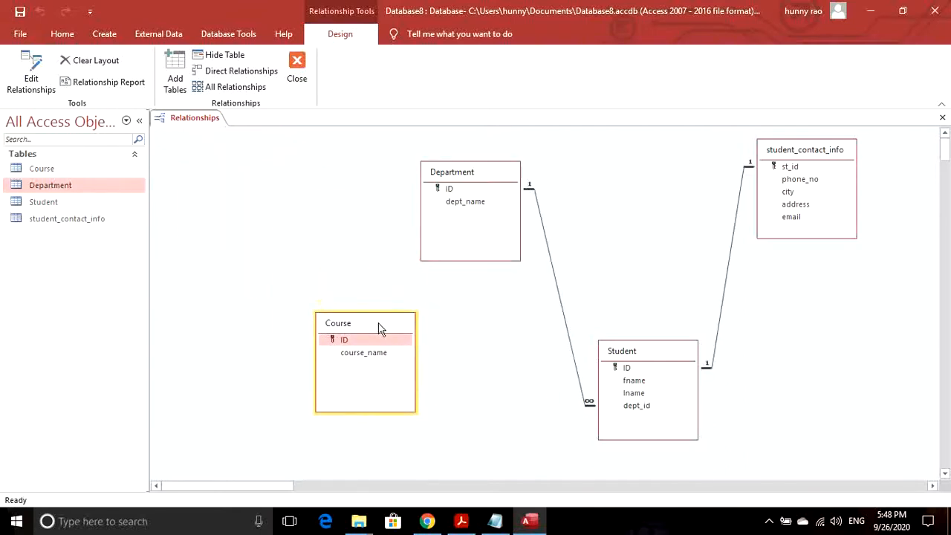
click(646, 355)
drag(646, 355, 637, 313)
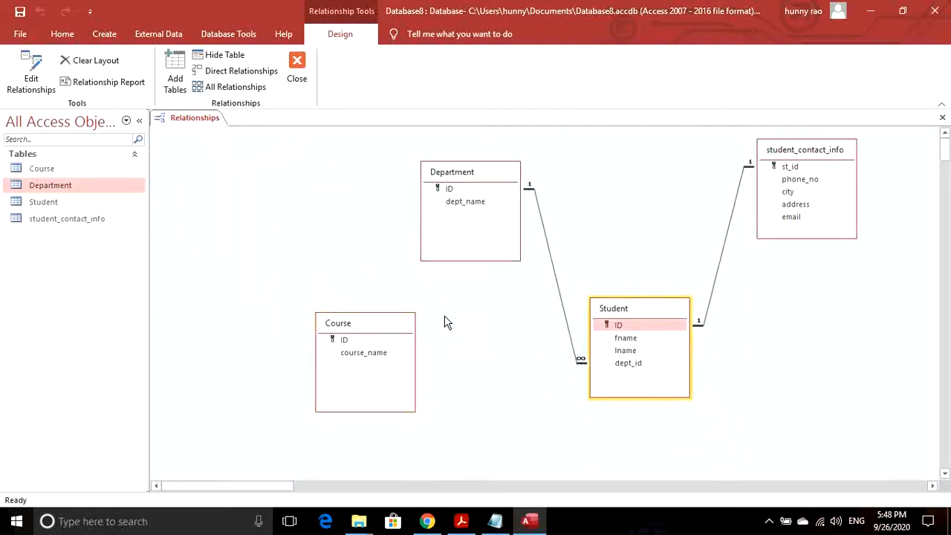
drag(394, 330, 395, 317)
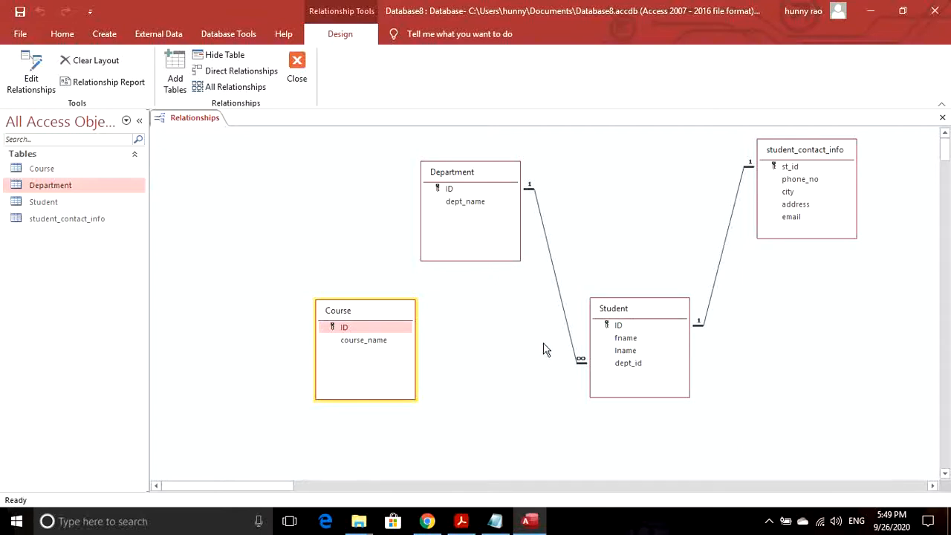
click(381, 330)
drag(642, 309, 639, 304)
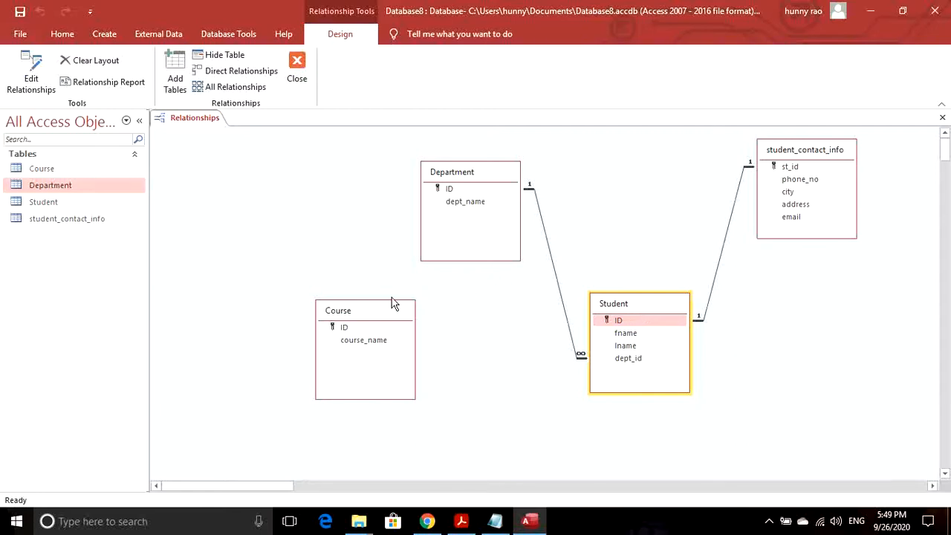
drag(390, 307, 329, 311)
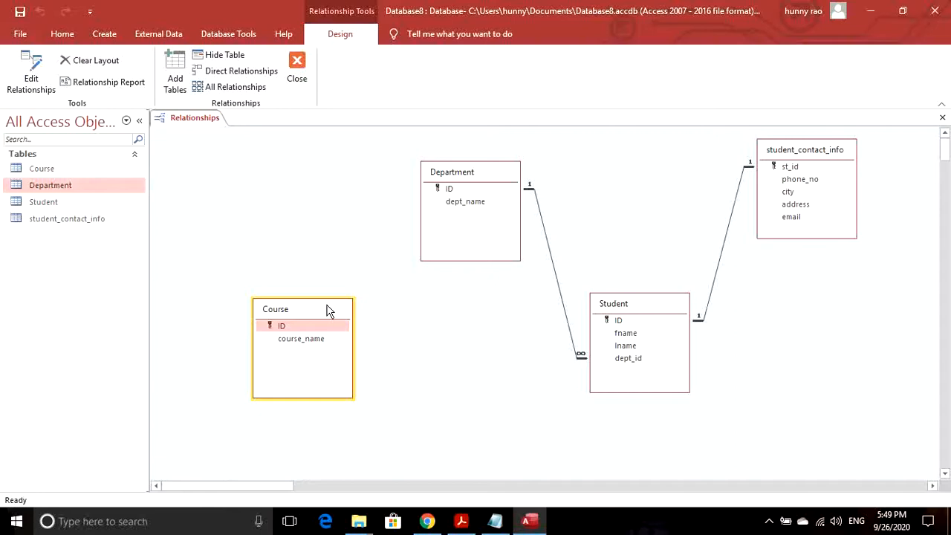
click(637, 310)
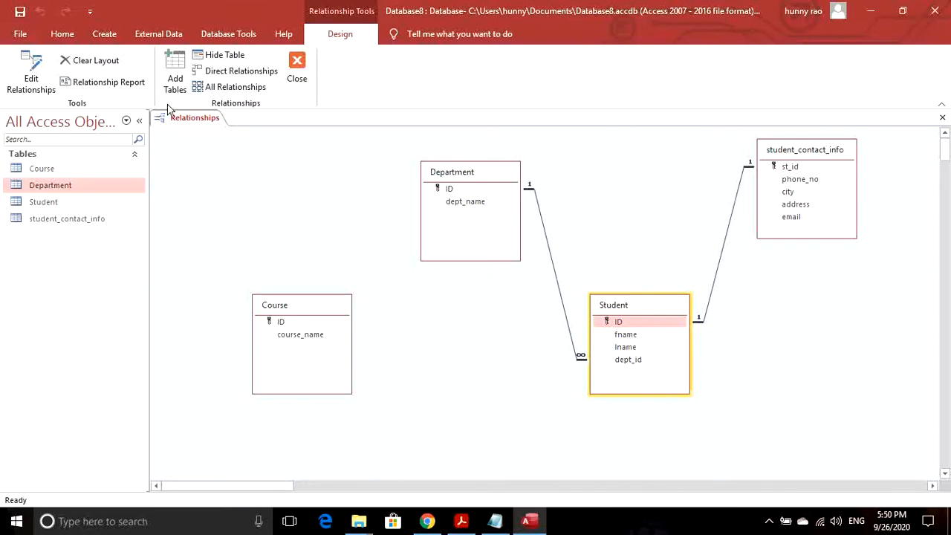
- Save and close the Relationships layout, then create a new blank table
click(298, 65)
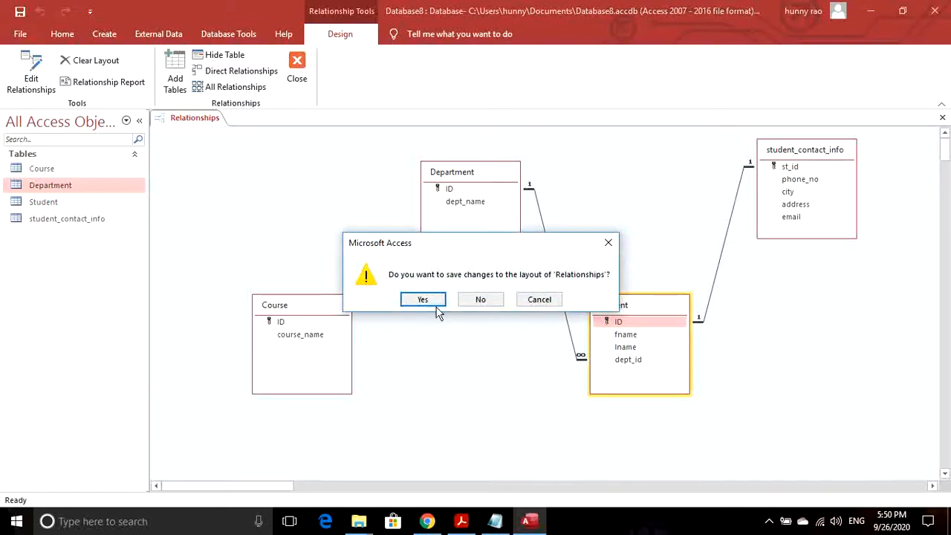
click(427, 302)
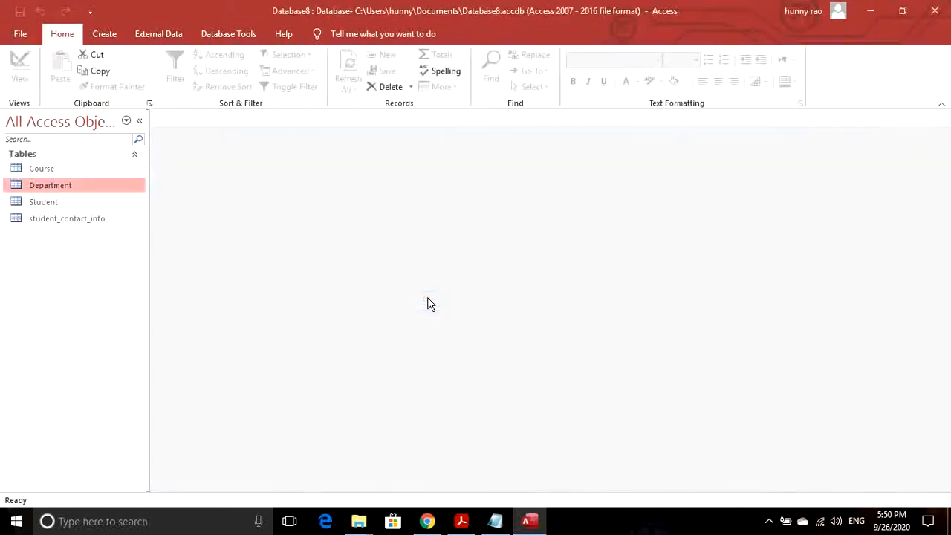
click(108, 39)
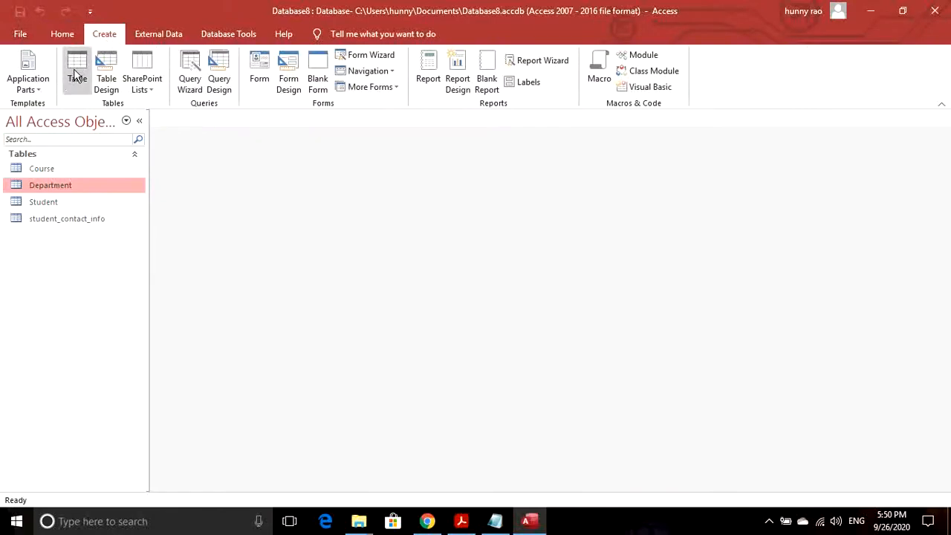
click(78, 74)
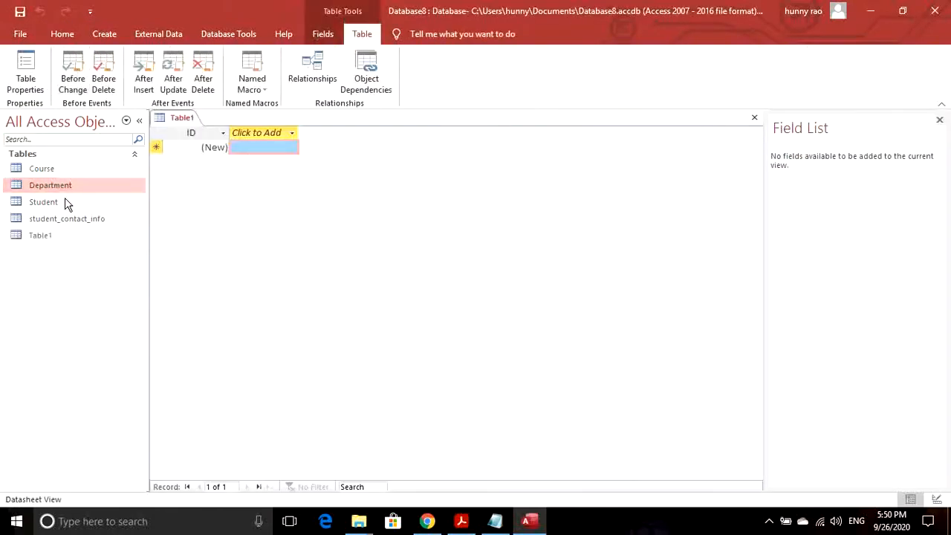
- Switch the new table to Design View, saving it as student_course
click(62, 34)
click(22, 80)
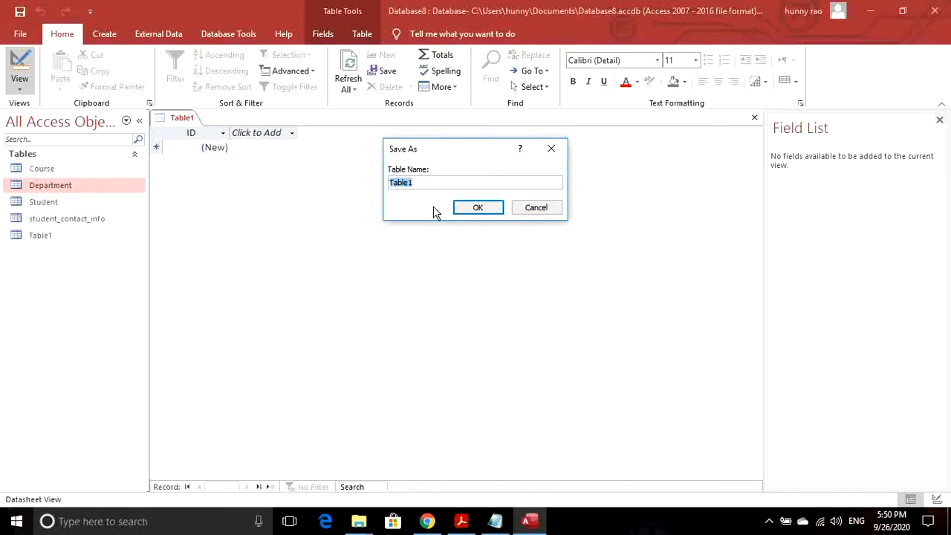
text(student_cours)
key(BackSpace)
key(BackSpace)
text(rse)
click(476, 208)
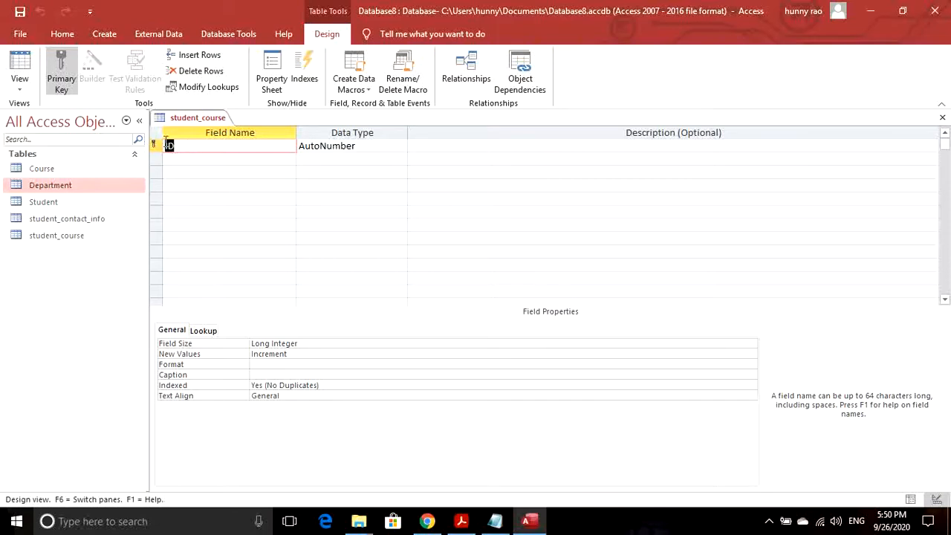
- Add stu_id and course_id fields, both with Number data type
click(244, 159)
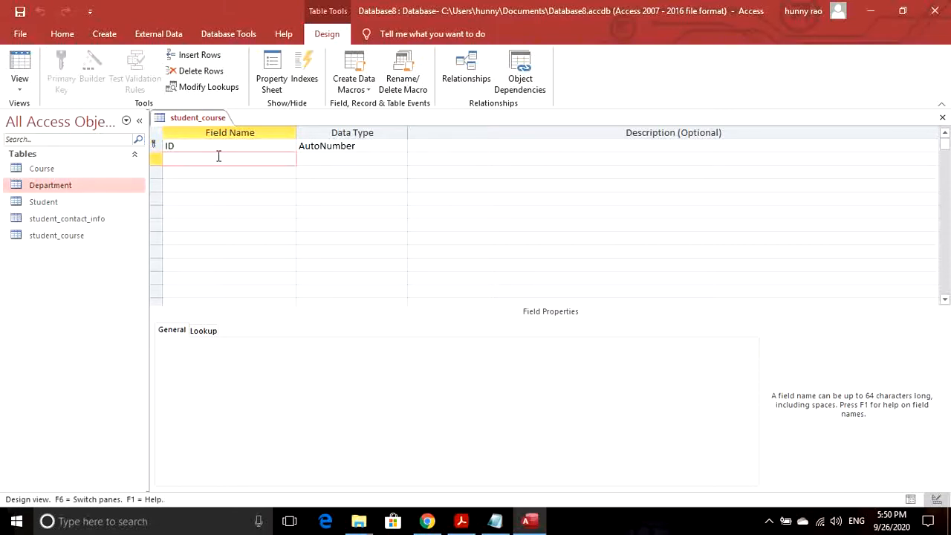
text(stu_id)
click(335, 161)
click(401, 159)
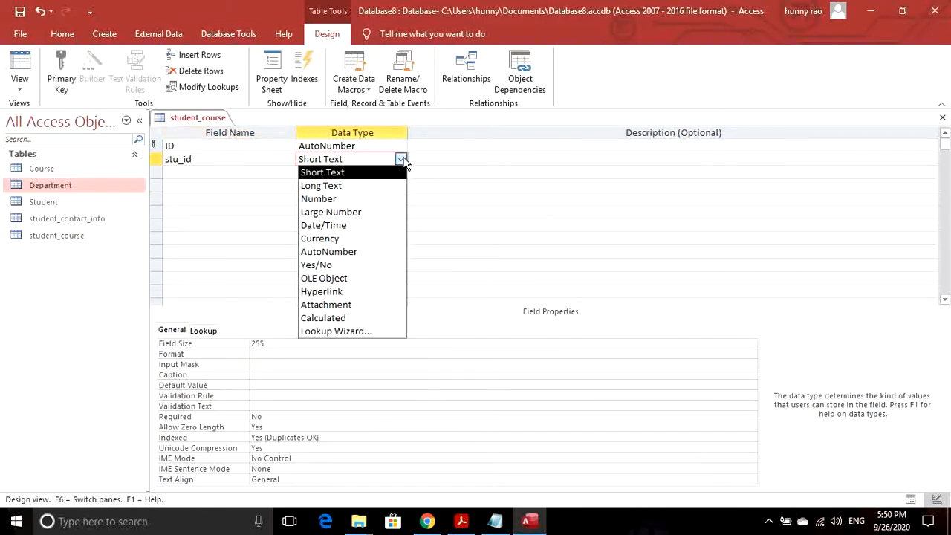
click(321, 199)
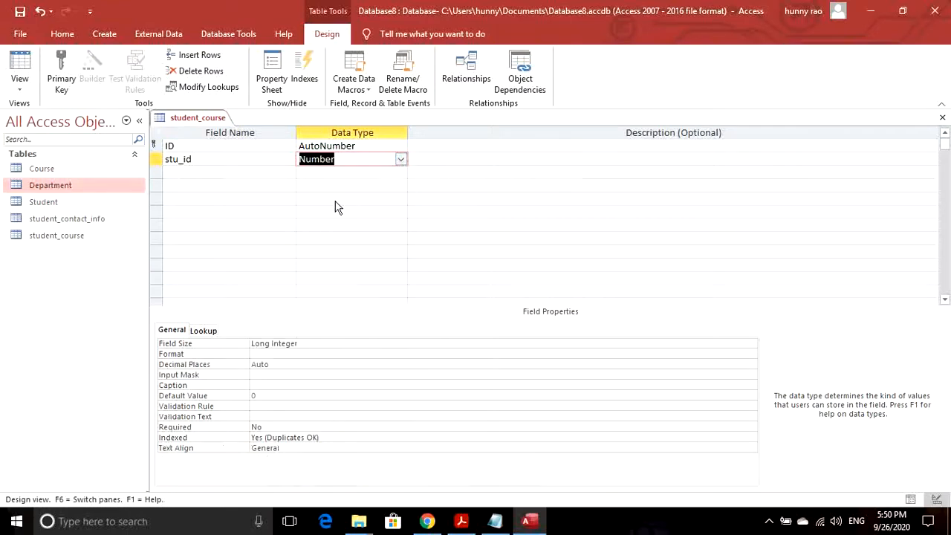
click(227, 172)
text(course)
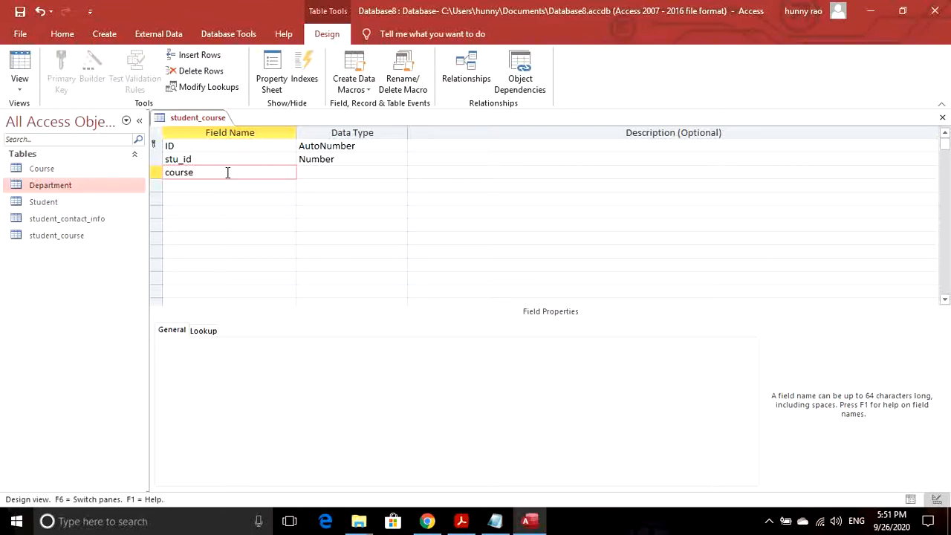
text(_id)
click(340, 172)
click(400, 172)
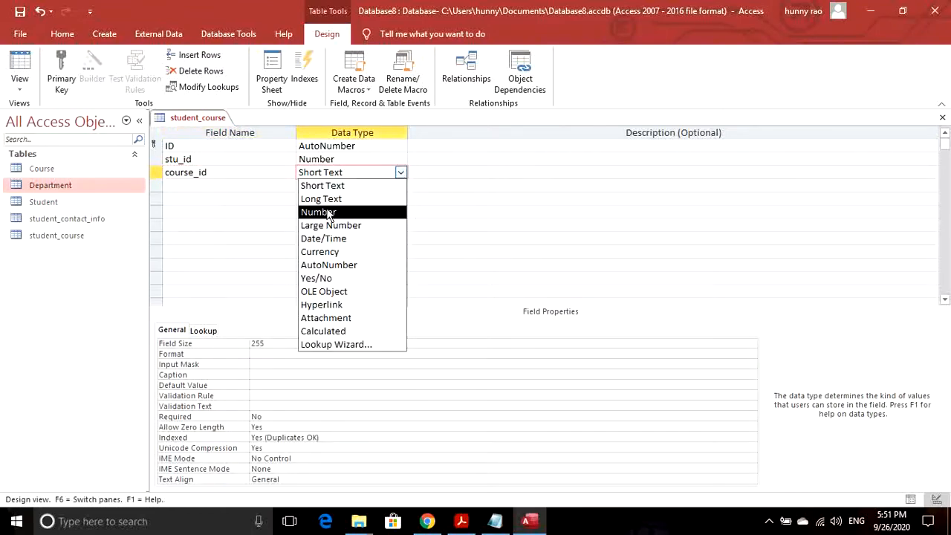
click(329, 211)
- Add a Number field semester, save the design, and show the datasheet
click(209, 186)
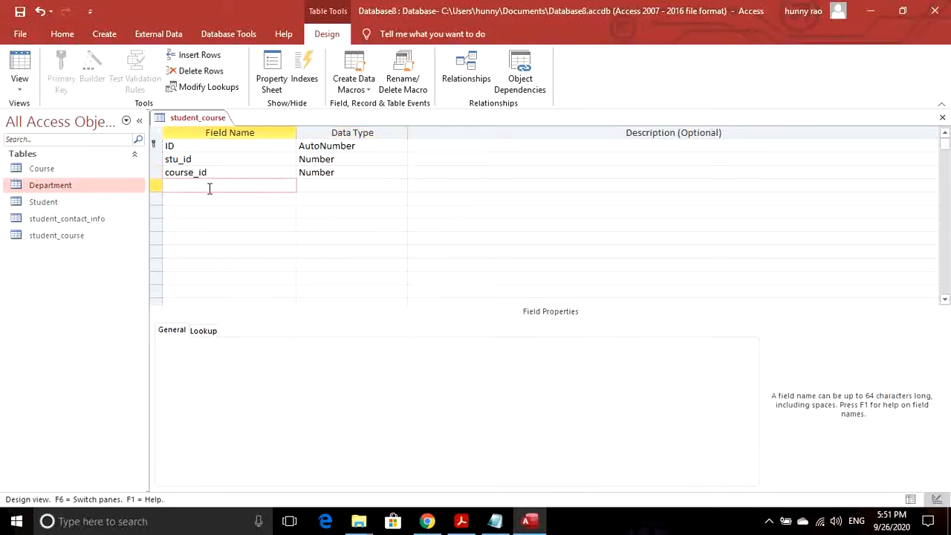
text(semester)
click(356, 181)
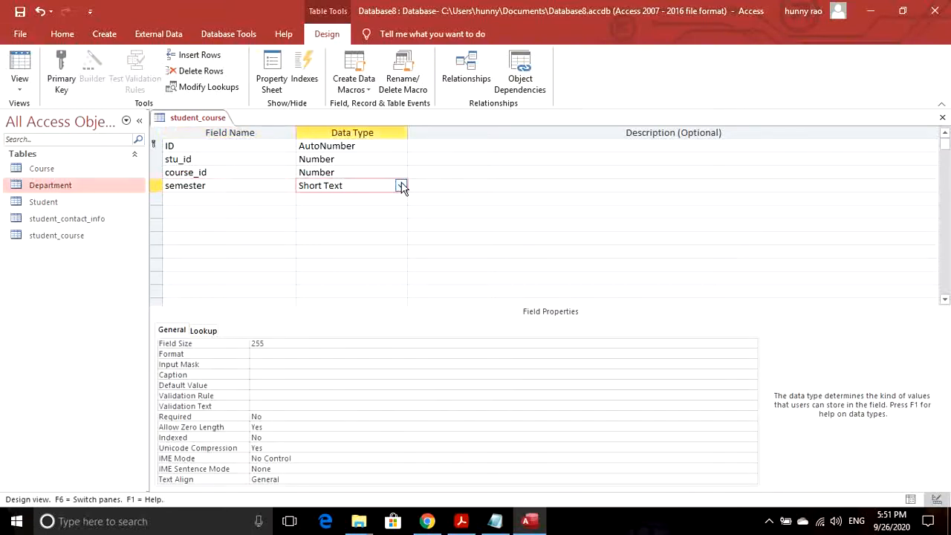
click(400, 186)
click(318, 225)
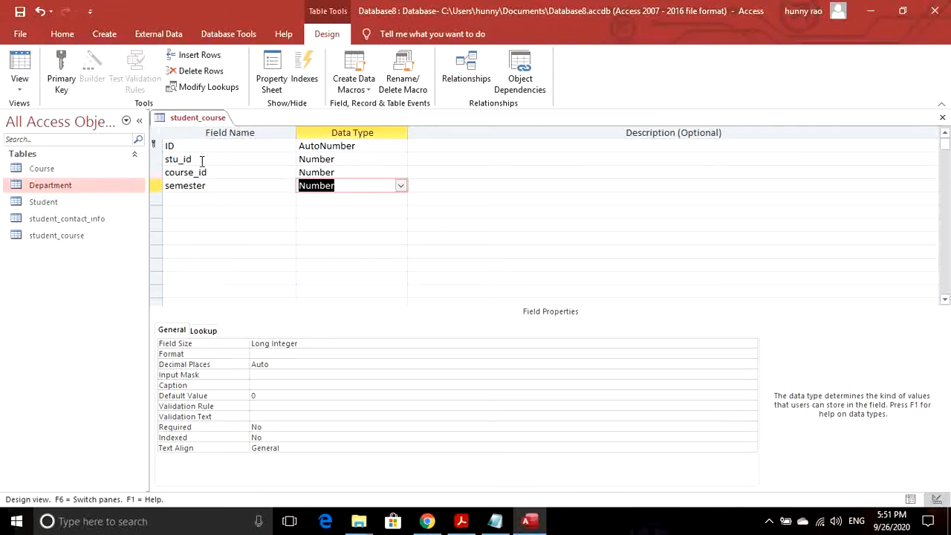
click(21, 15)
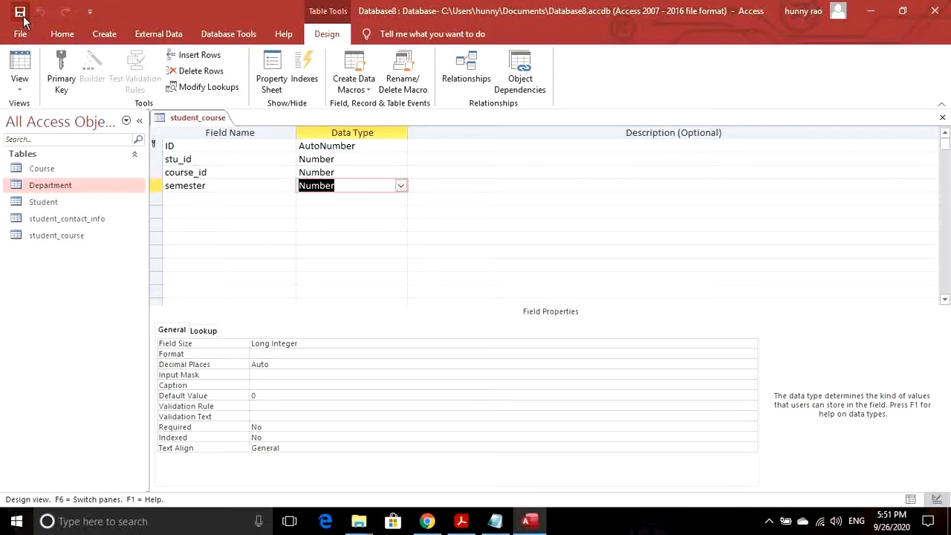
click(26, 65)
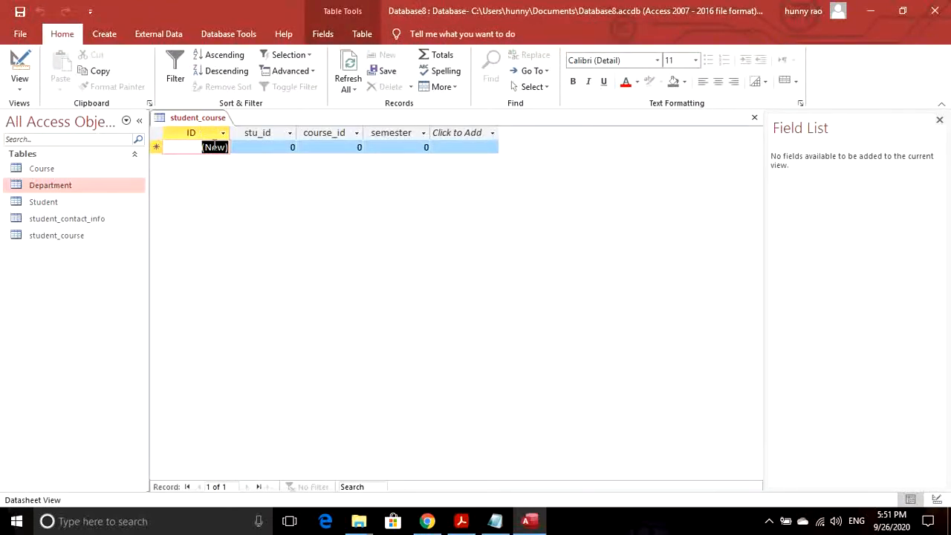
- Check IDs in Student and Course, then enter the first record: student 234, course 12, semester 4
key(Tab)
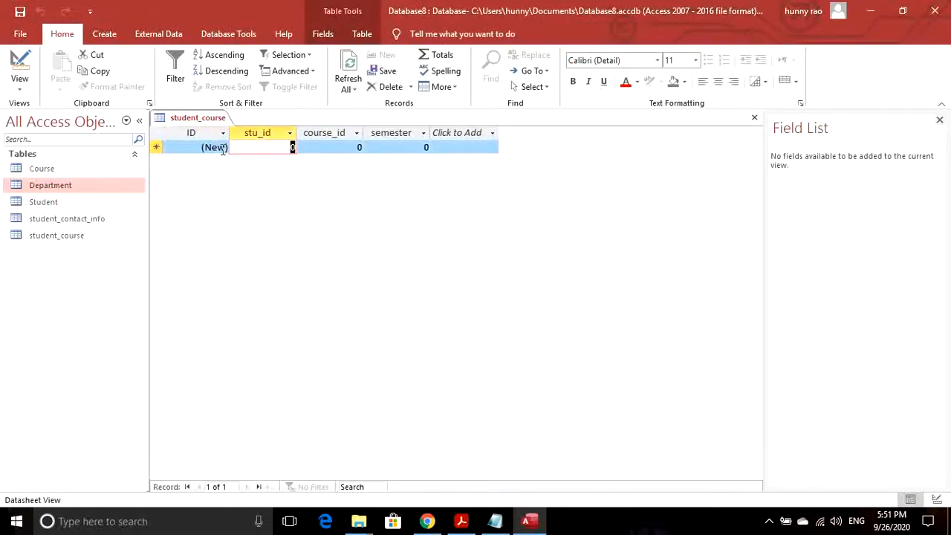
double_click(42, 202)
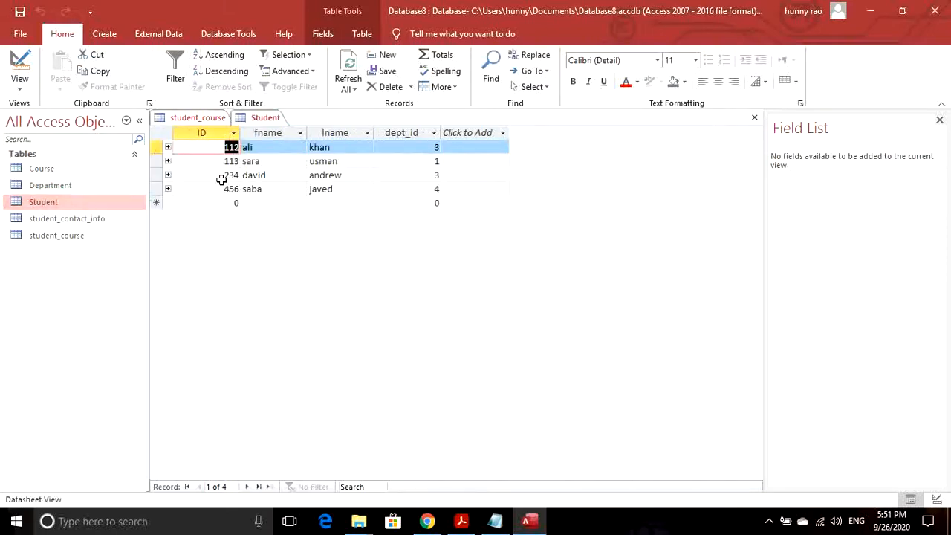
click(213, 118)
text(234)
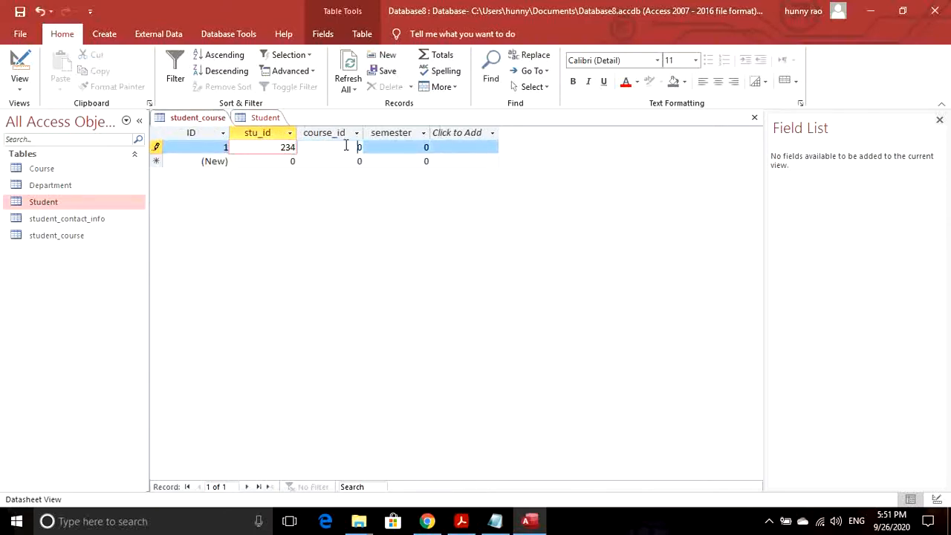
click(346, 146)
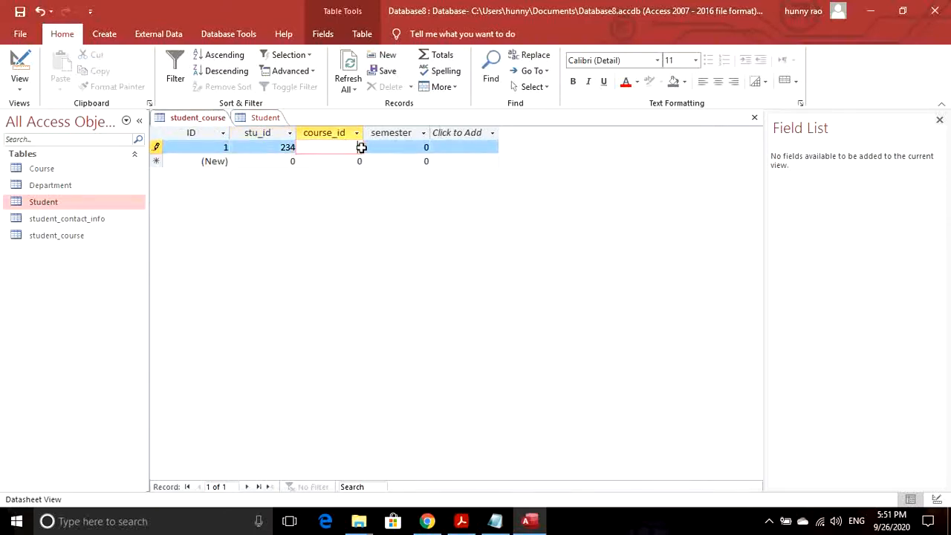
double_click(47, 170)
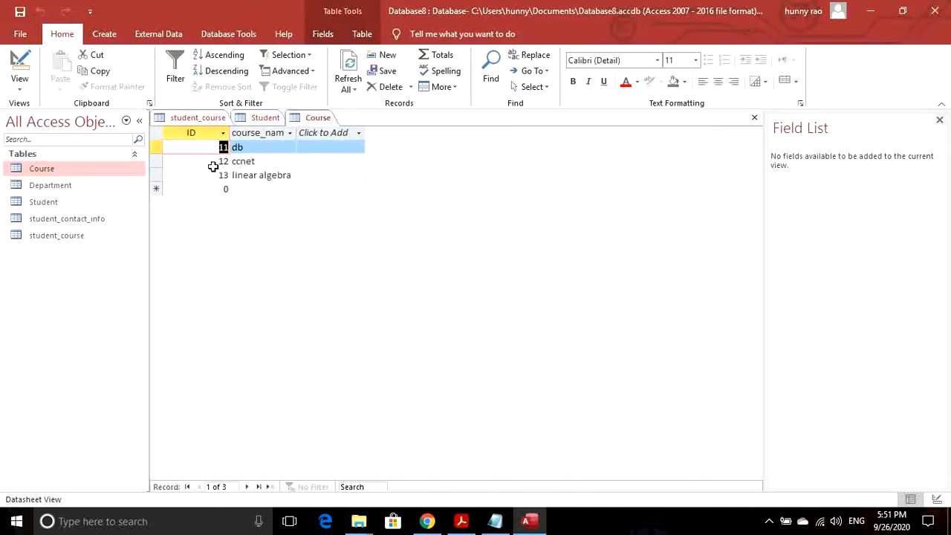
click(266, 119)
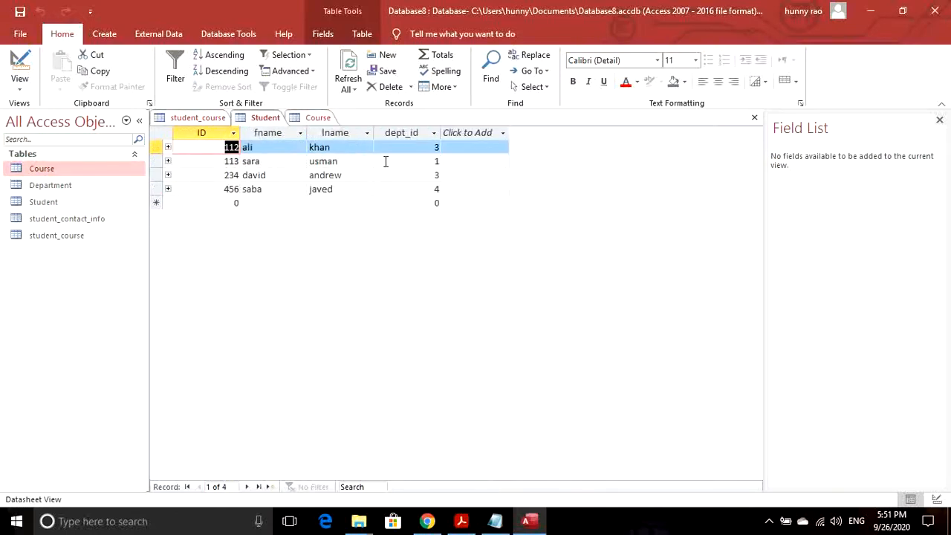
click(188, 119)
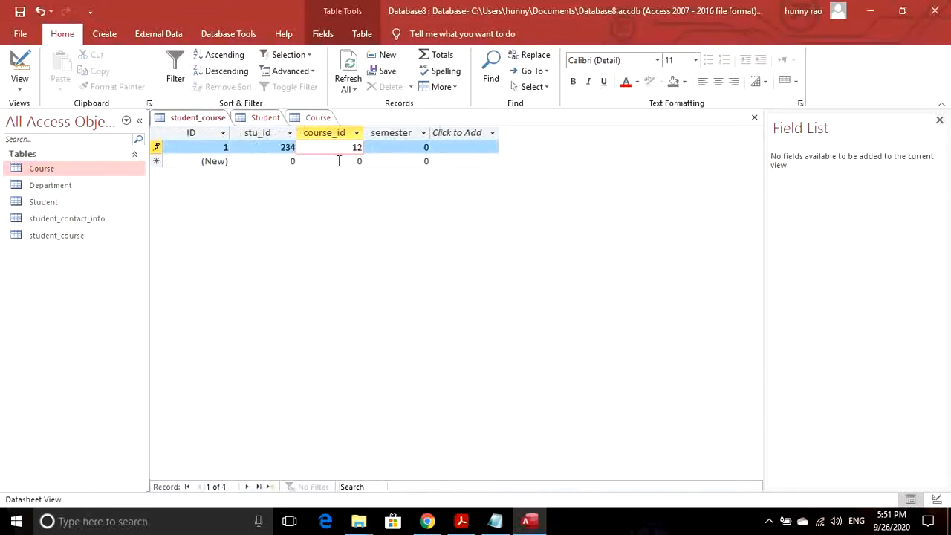
click(427, 147)
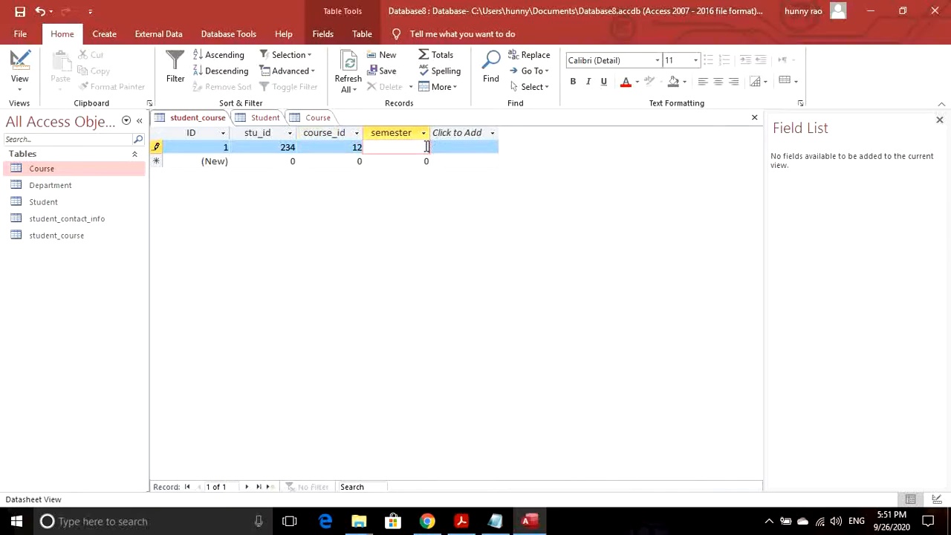
- Enter the second record with student 112 and course 11
click(263, 161)
text(112)
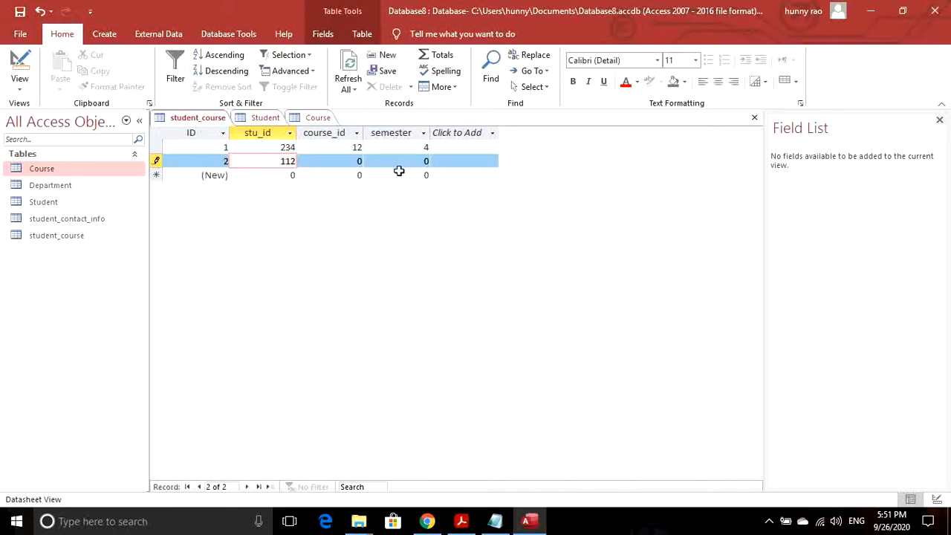
click(358, 161)
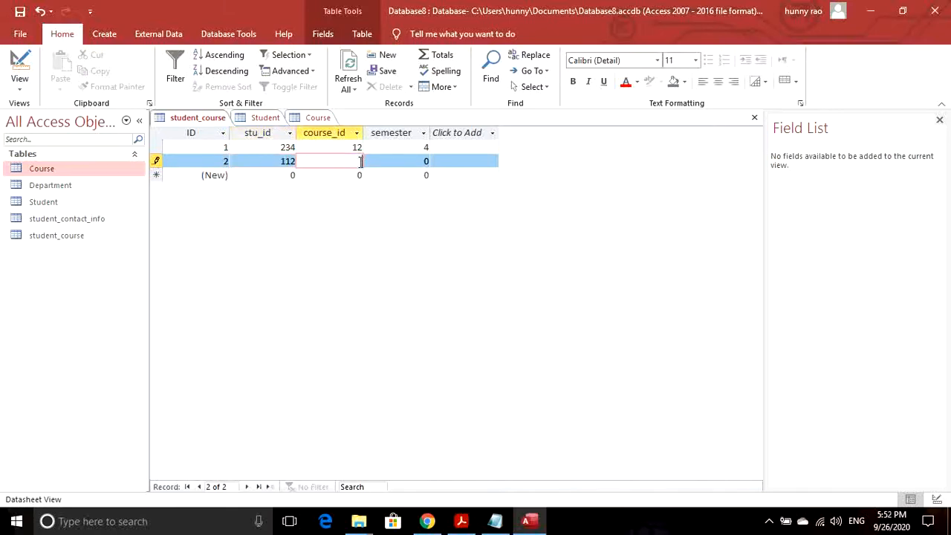
key(Tab)
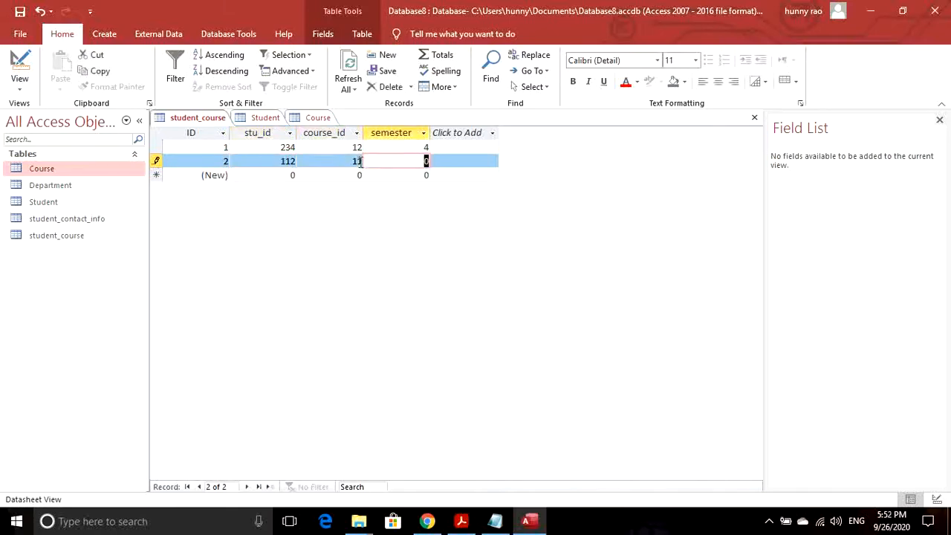
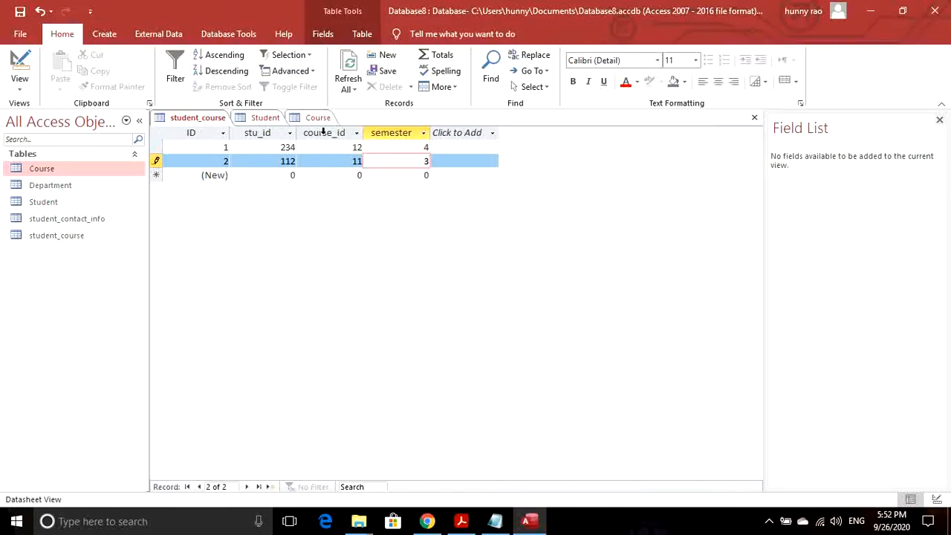
- Save the second enrolment record, then close the student_course, Student and Course tables
click(20, 12)
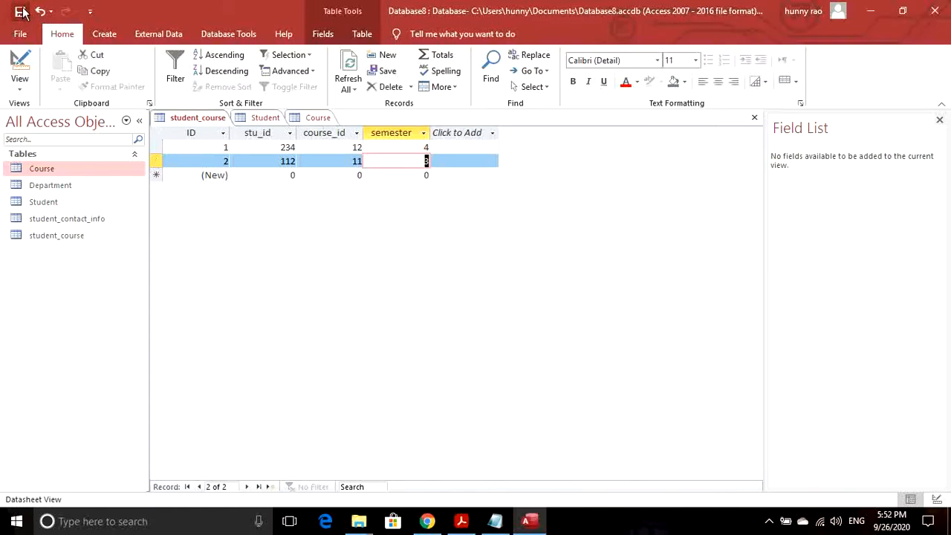
right_click(181, 117)
click(199, 147)
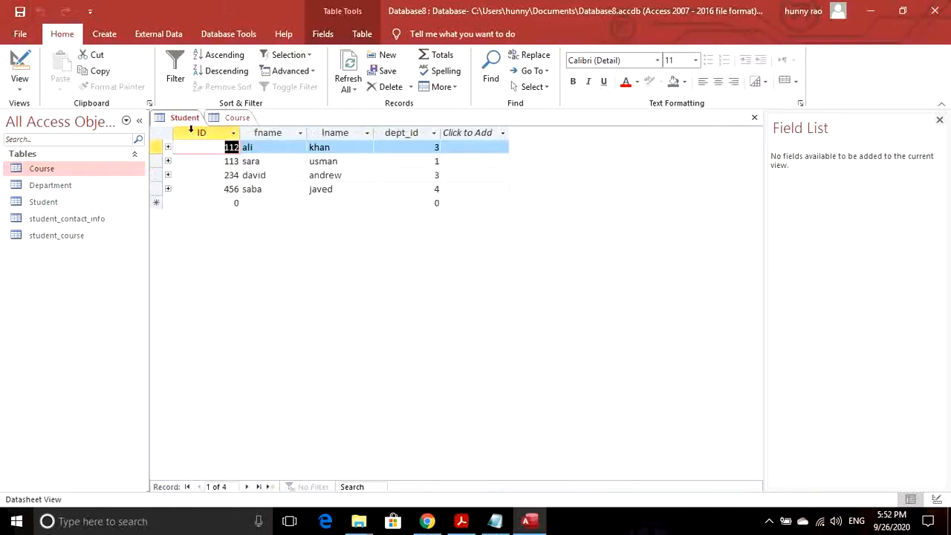
right_click(185, 117)
click(199, 143)
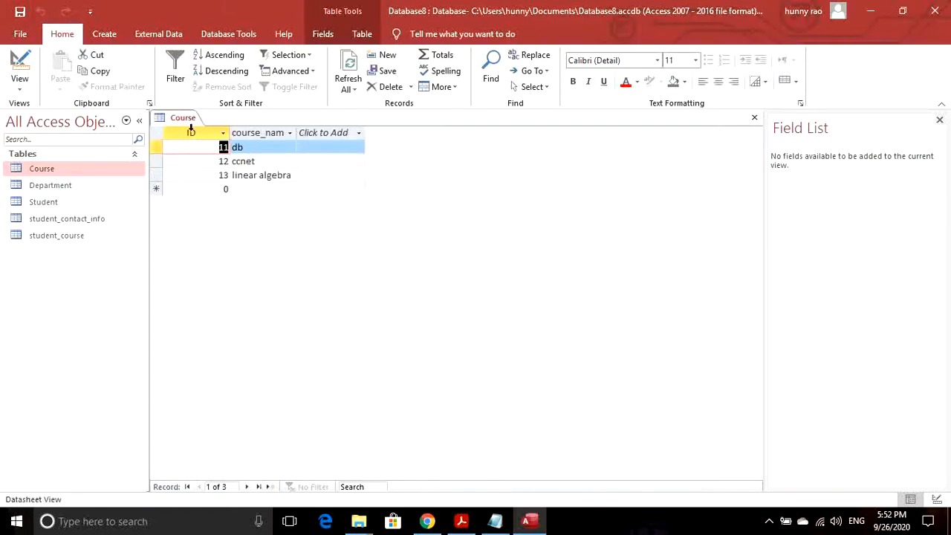
right_click(185, 121)
click(194, 144)
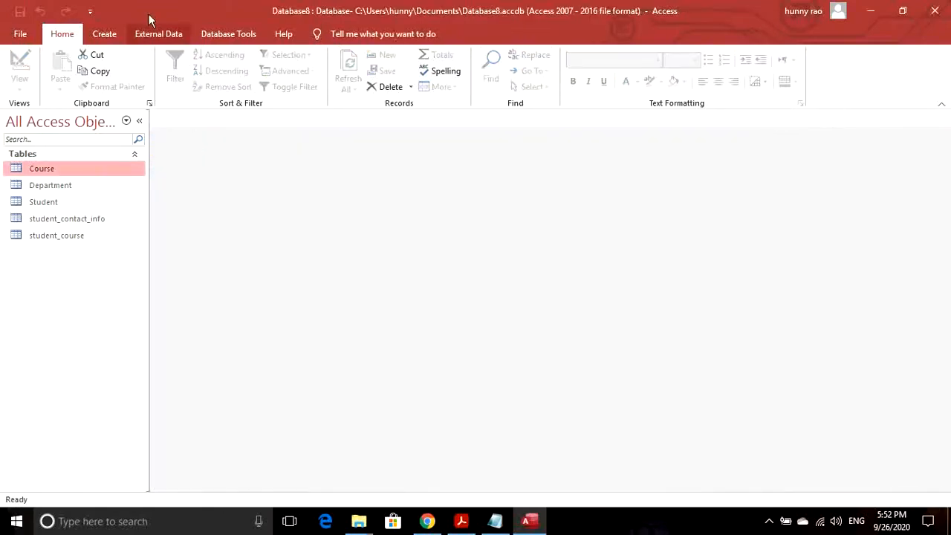
- Open Relationships from Database Tools and add student_course through Show Table
click(214, 34)
click(176, 73)
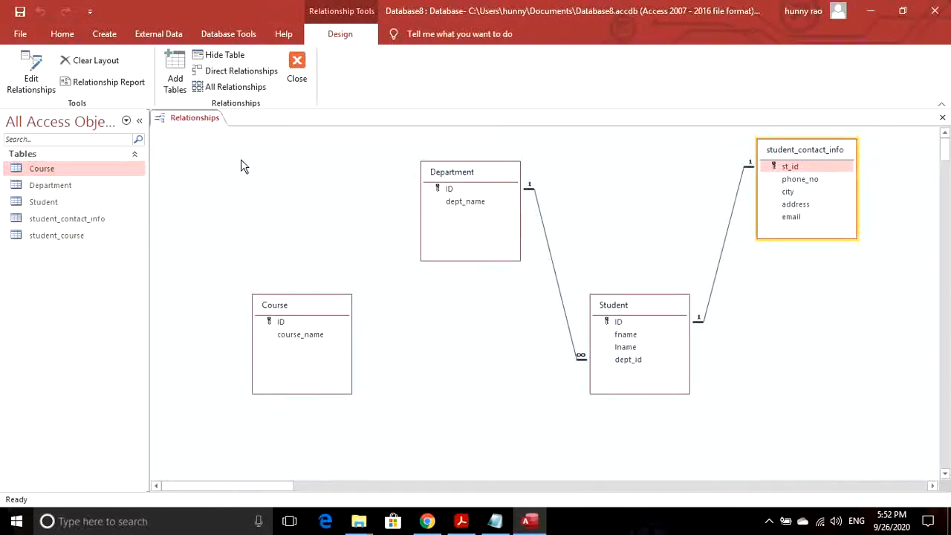
right_click(245, 165)
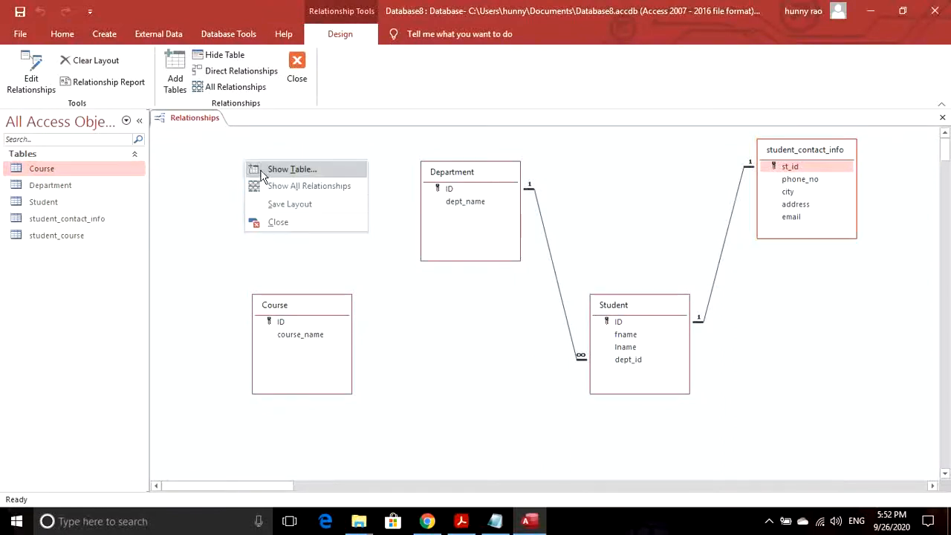
click(264, 175)
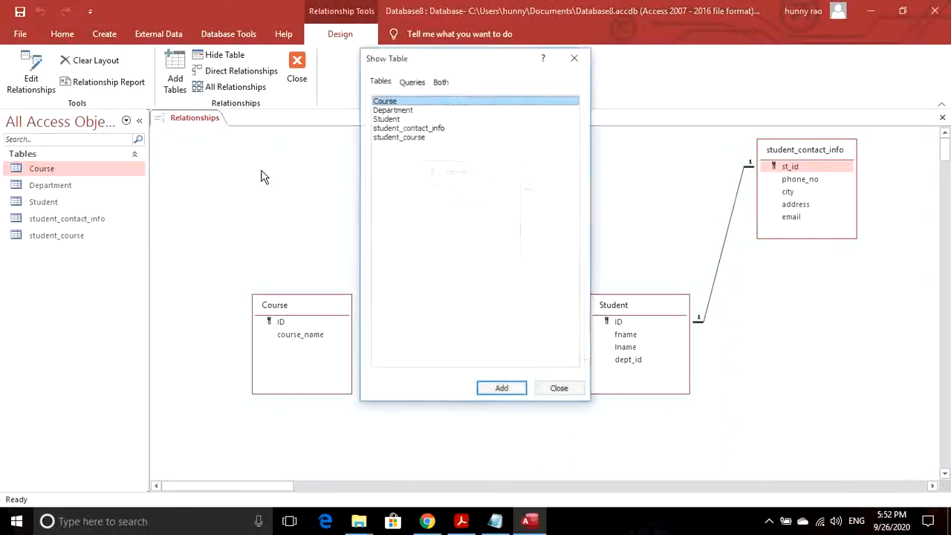
click(416, 138)
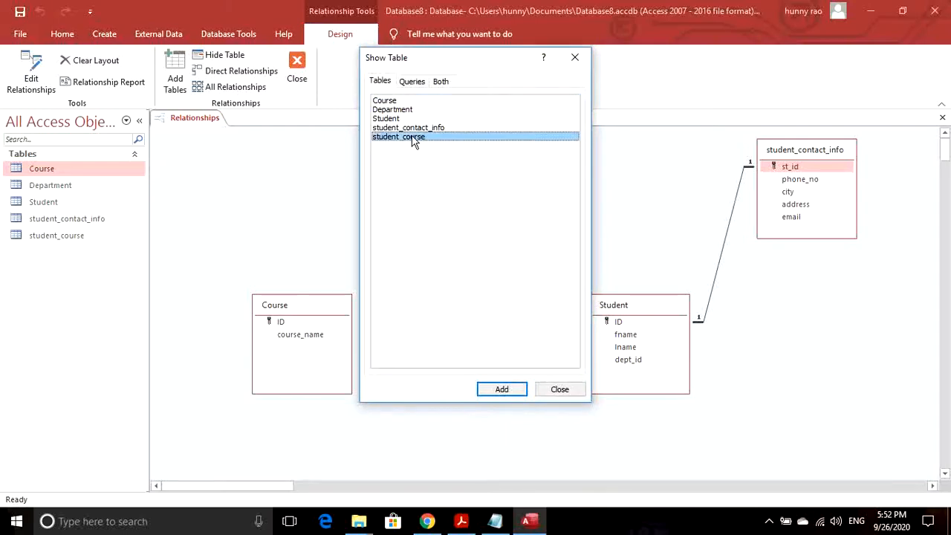
click(499, 391)
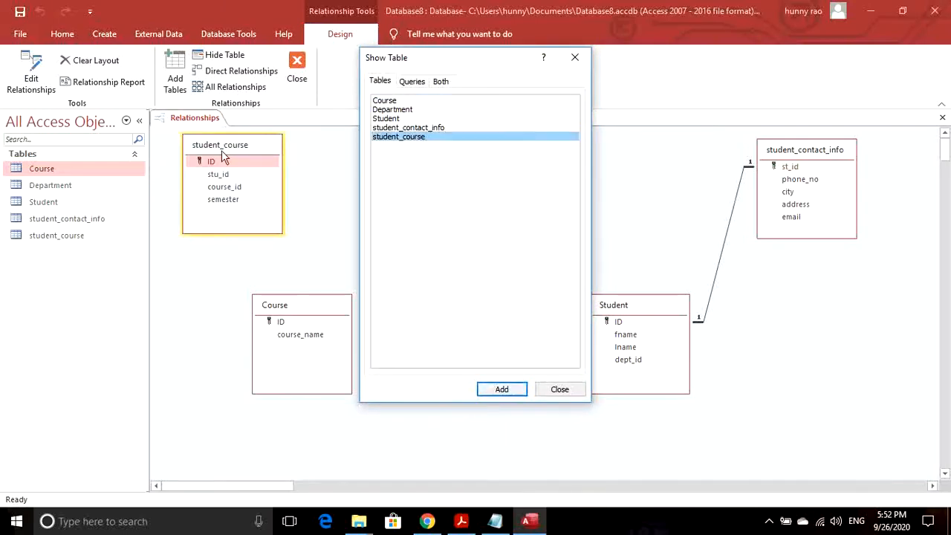
click(560, 389)
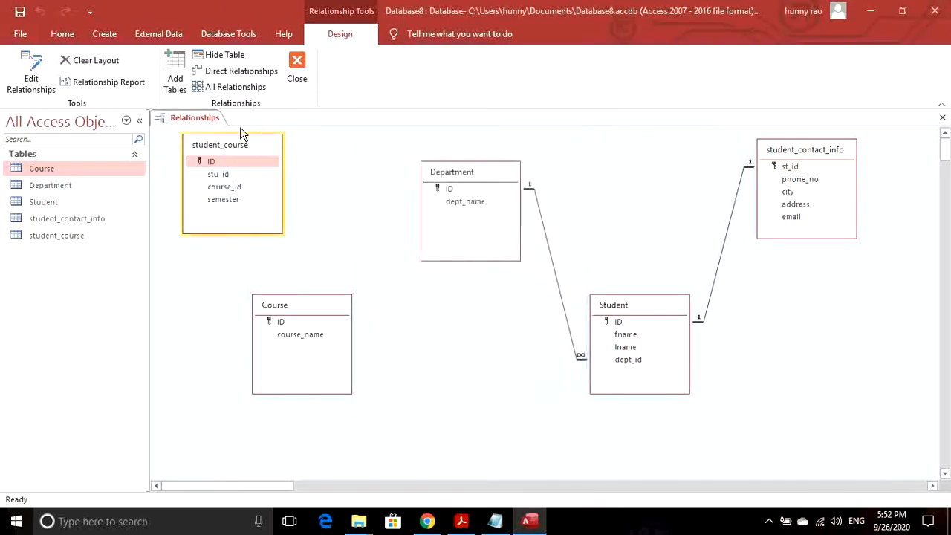
- Link Student.ID to student_course.stu_id with enforced integrity, cascade update and cascade delete, then start linking Course.ID
drag(239, 149, 472, 311)
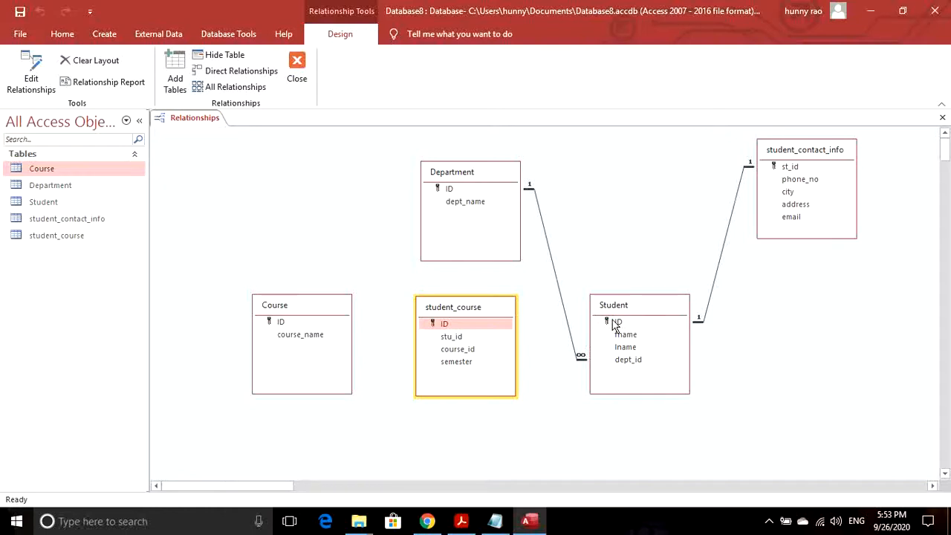
drag(613, 326, 457, 340)
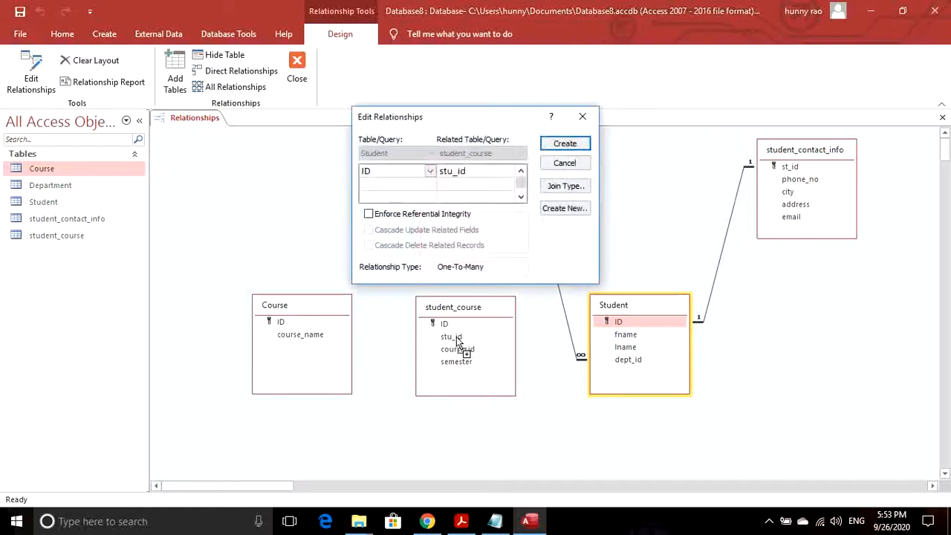
click(393, 214)
click(384, 230)
click(384, 246)
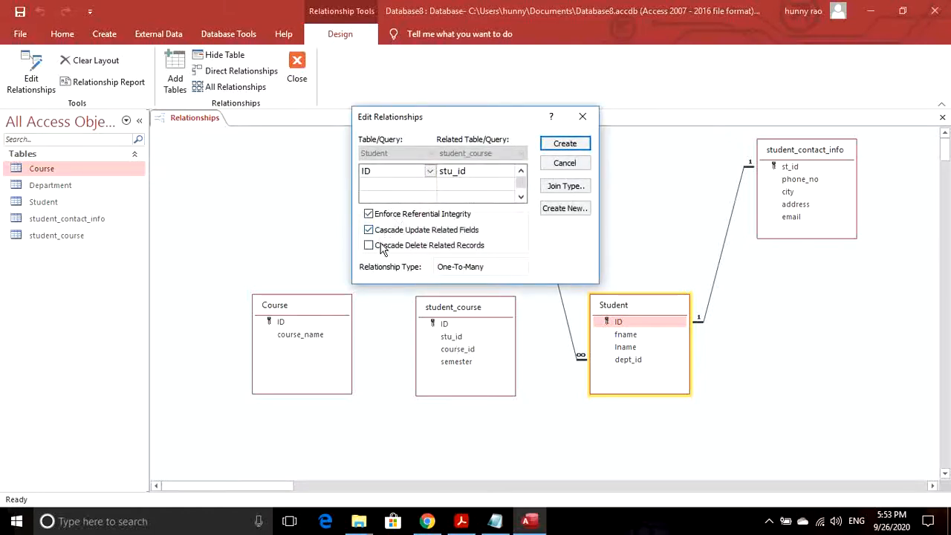
click(563, 144)
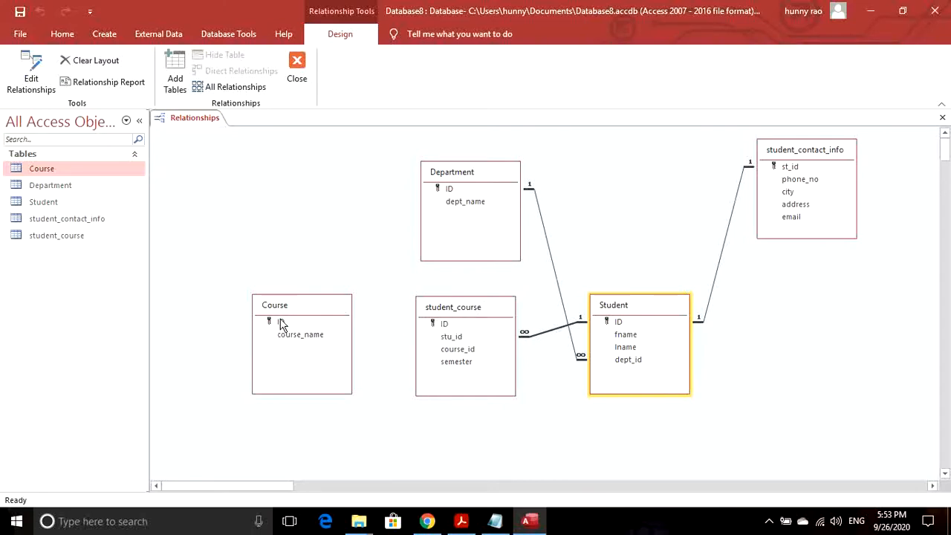
drag(281, 325, 453, 358)
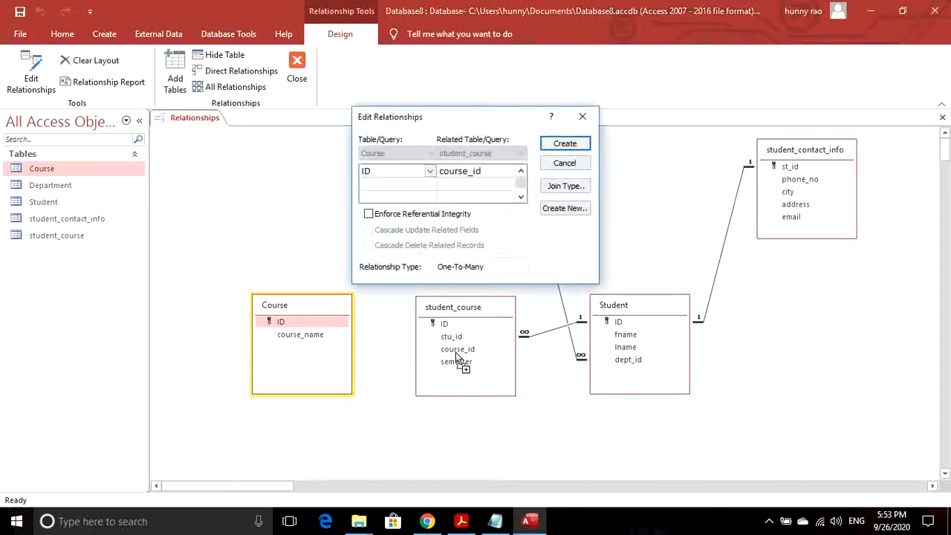
- Create the Course.ID–course_id link with enforced integrity, cascade update and cascade delete
click(368, 213)
click(368, 229)
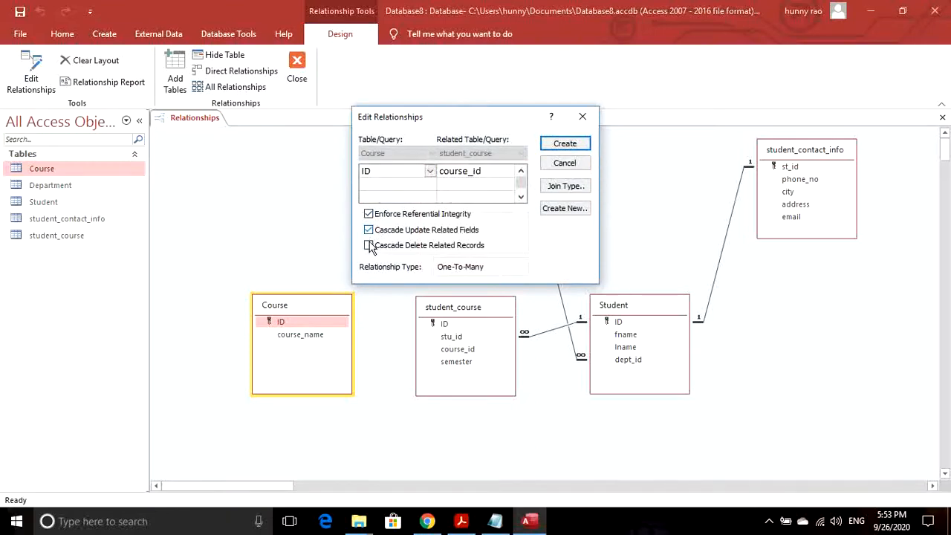
click(369, 245)
click(577, 143)
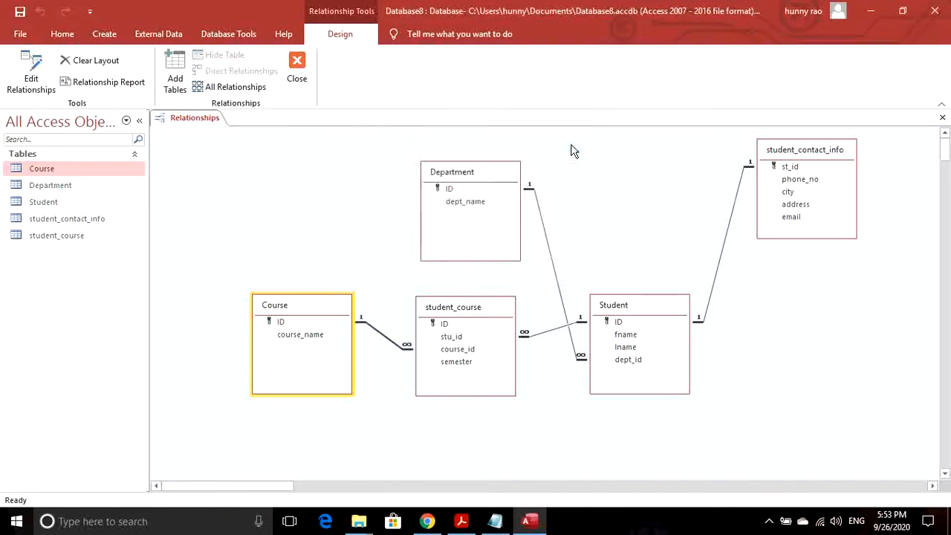
- Tidy the student_course position, then close Relationships and save the layout
click(483, 311)
drag(483, 311, 489, 336)
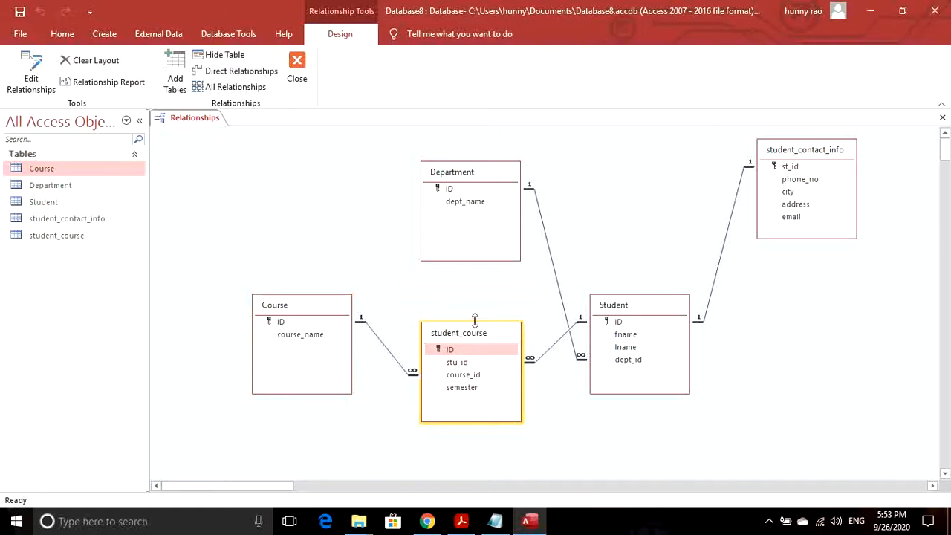
drag(483, 340, 484, 340)
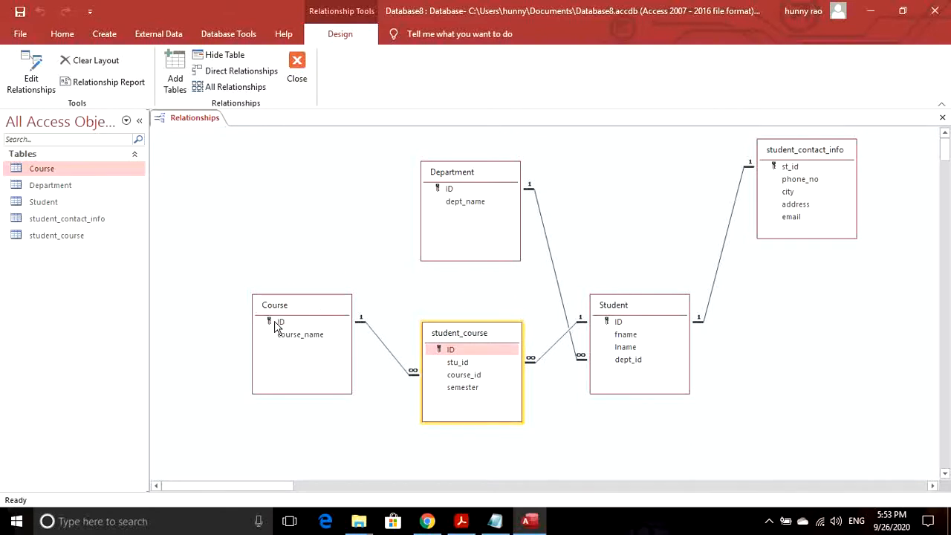
click(617, 316)
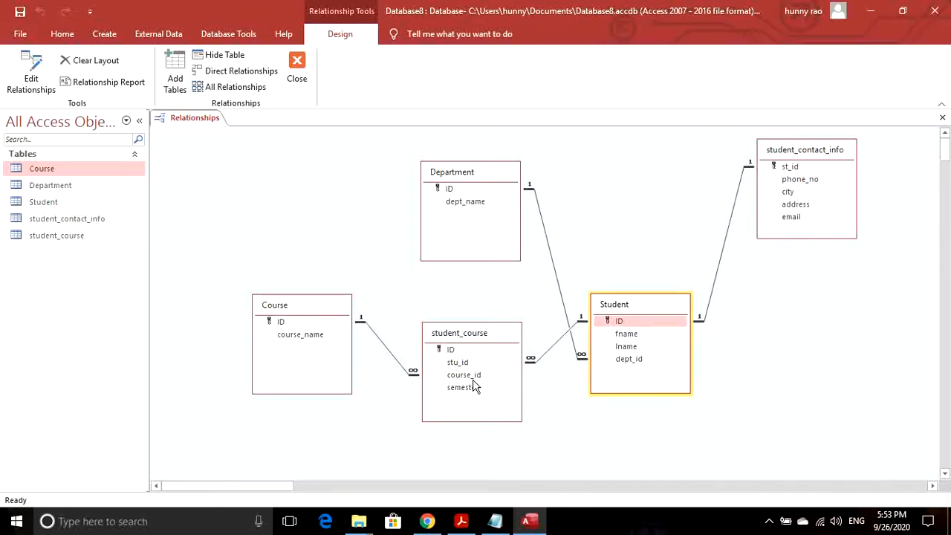
key(ctrl+w)
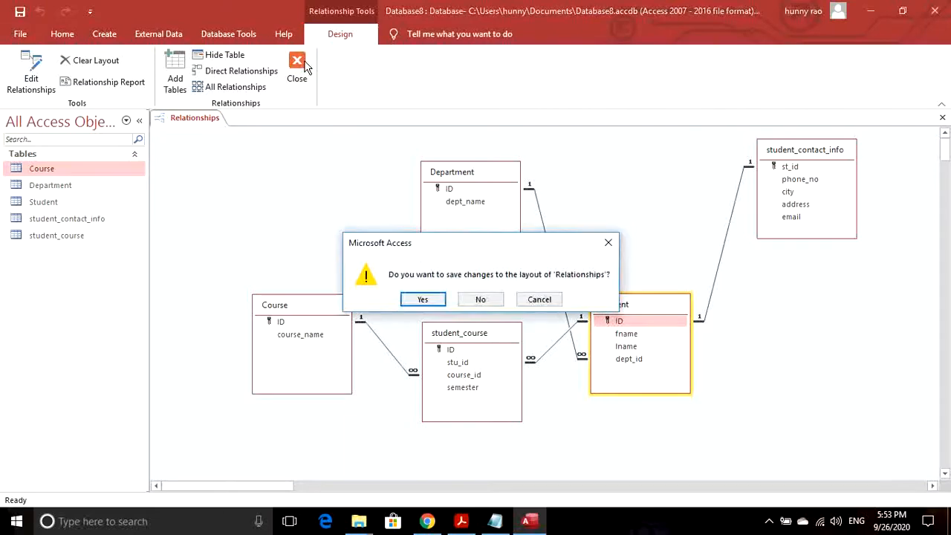
click(427, 300)
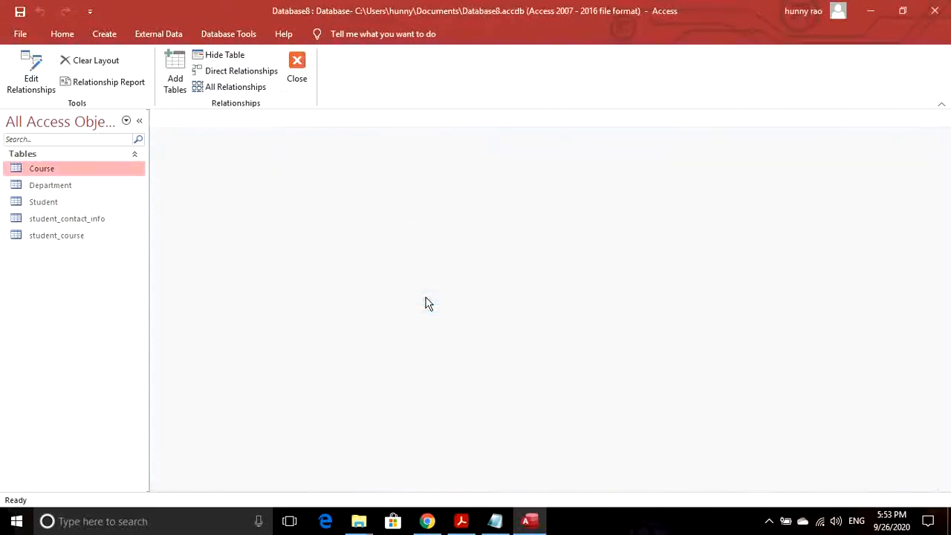
- Delete the mng department record, confirm the cascade, and open Student to see the #Deleted rows
double_click(54, 185)
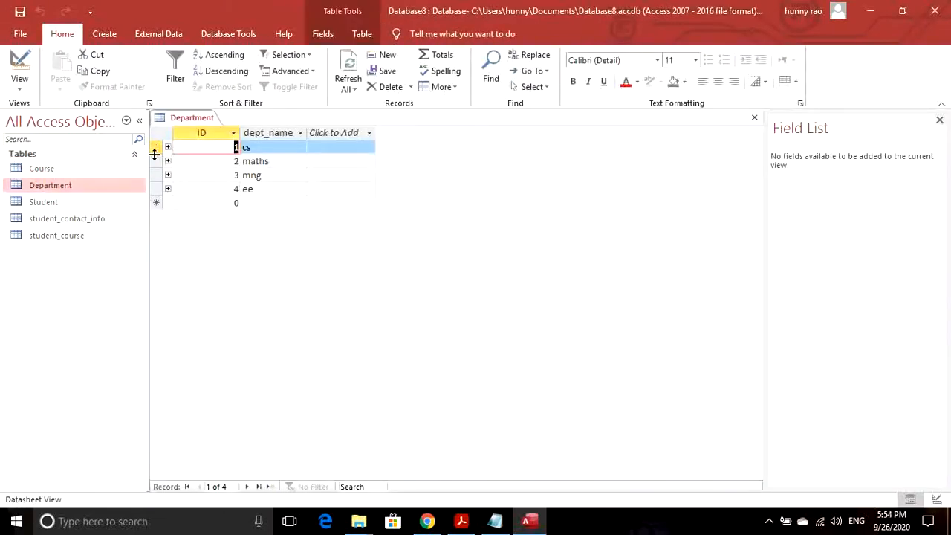
click(156, 161)
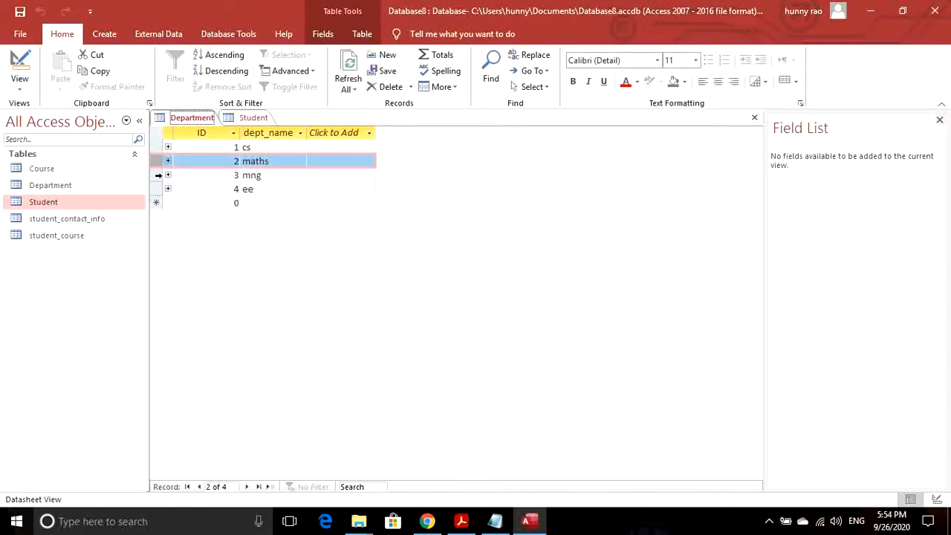
click(158, 175)
right_click(157, 174)
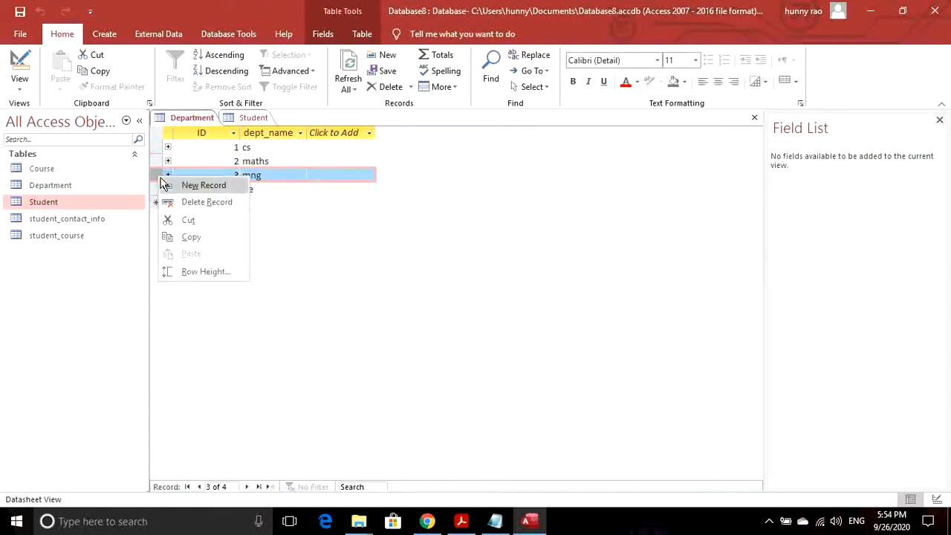
click(184, 203)
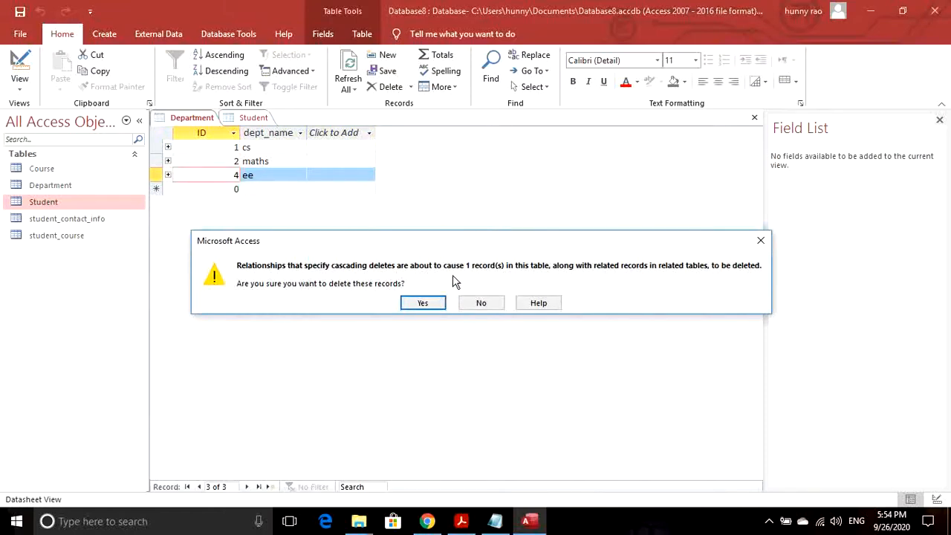
click(423, 303)
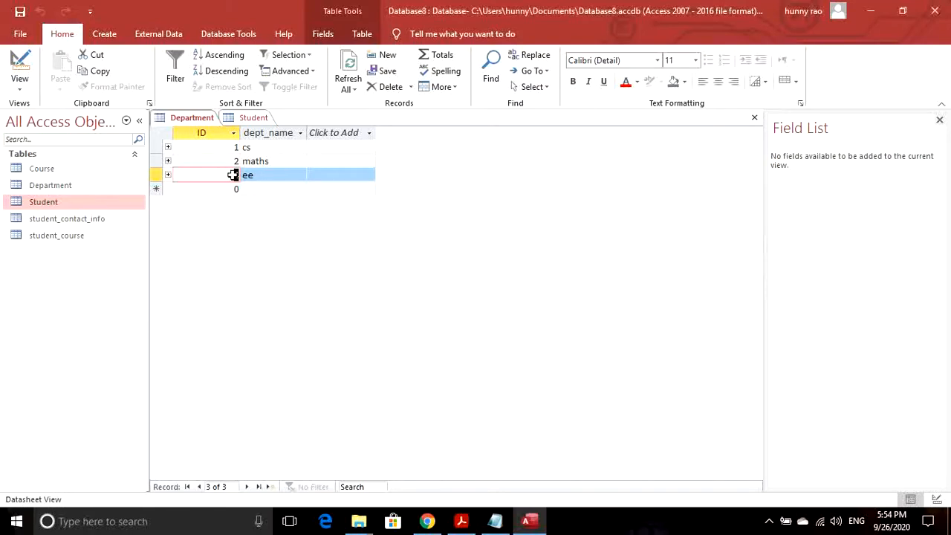
double_click(42, 201)
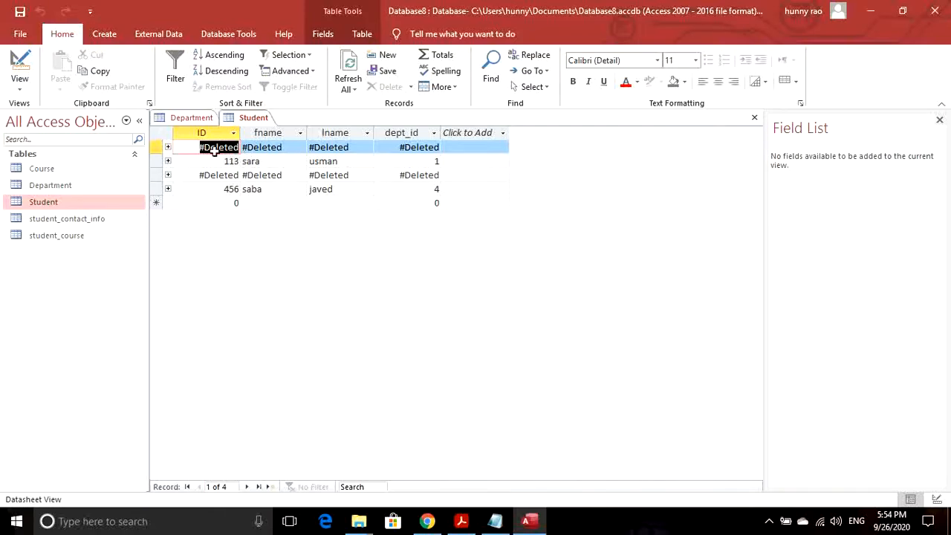
click(213, 119)
click(250, 119)
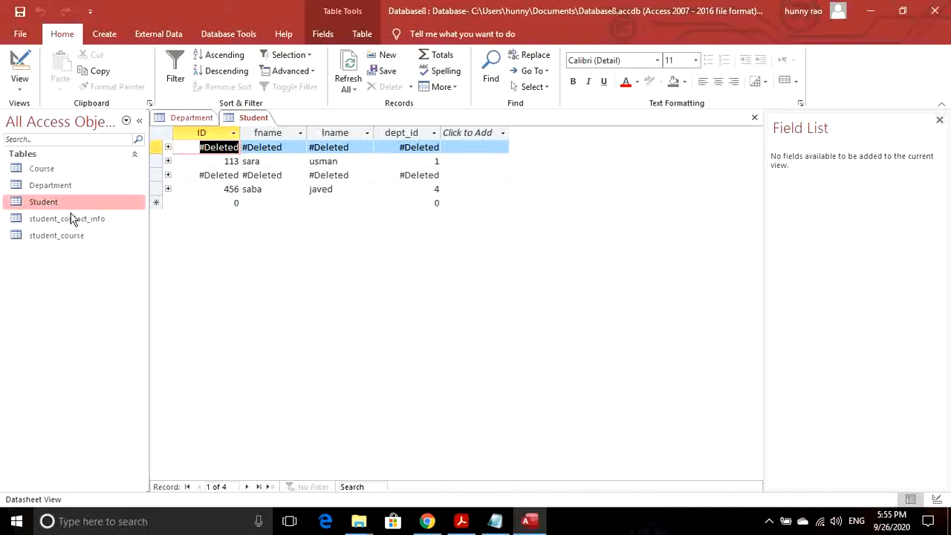
- Enter a new student with ID 456 and dept_id 7, then dismiss the duplicate-values error
click(233, 203)
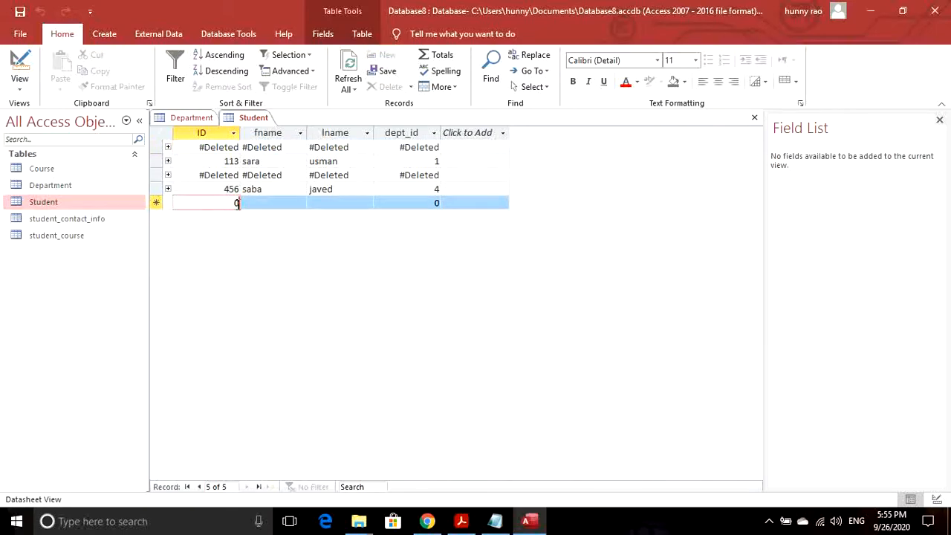
text(4)
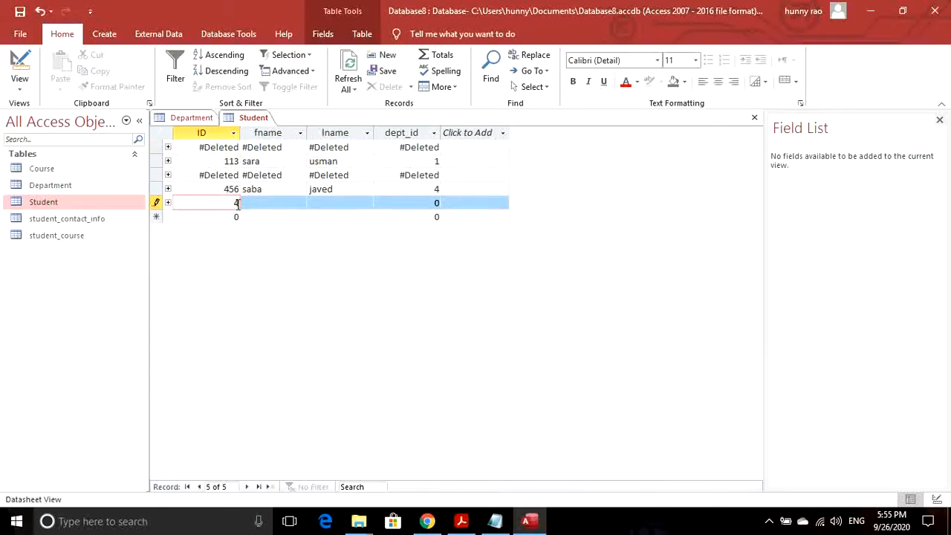
text(56)
key(Tab)
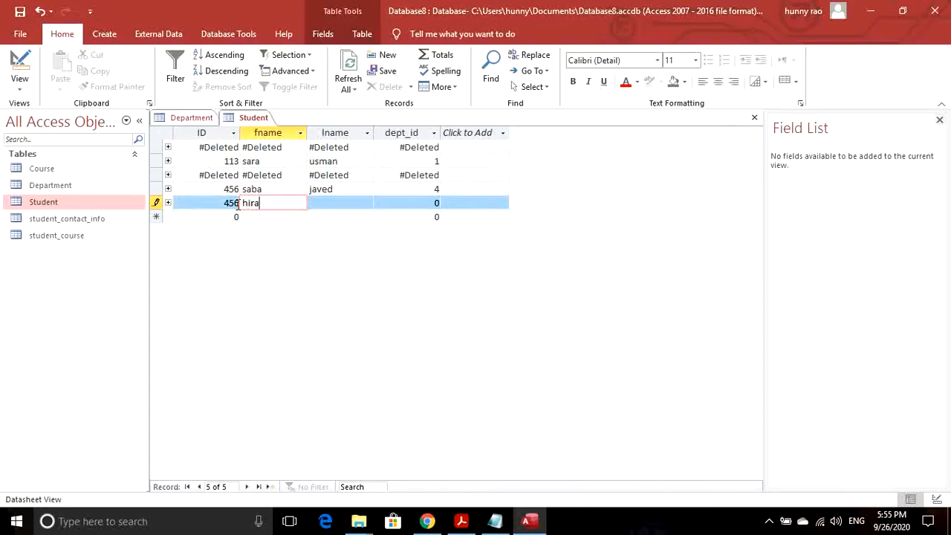
key(Tab)
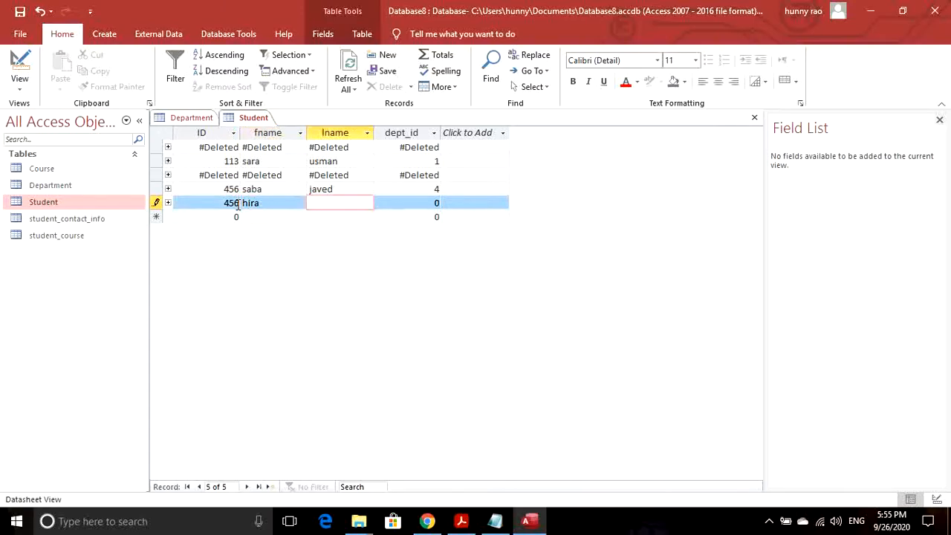
key(Tab)
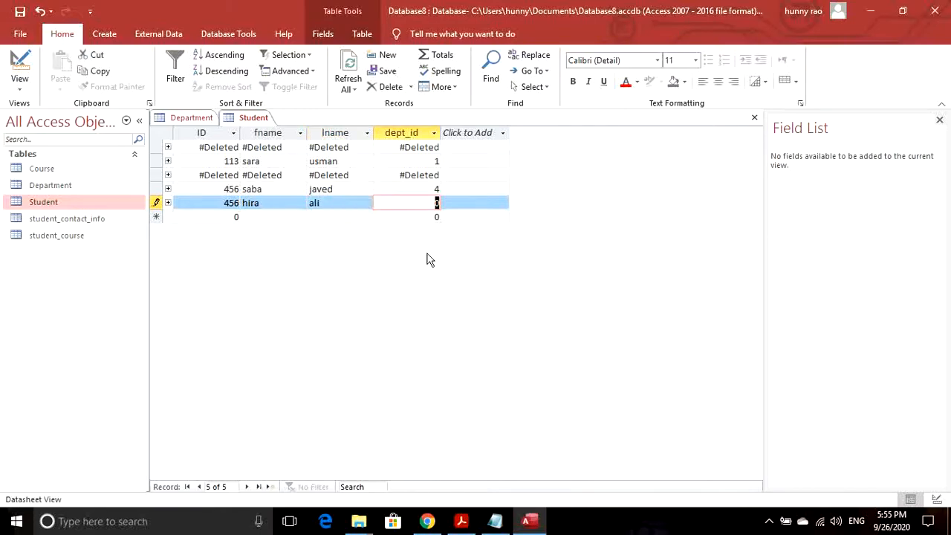
text(7)
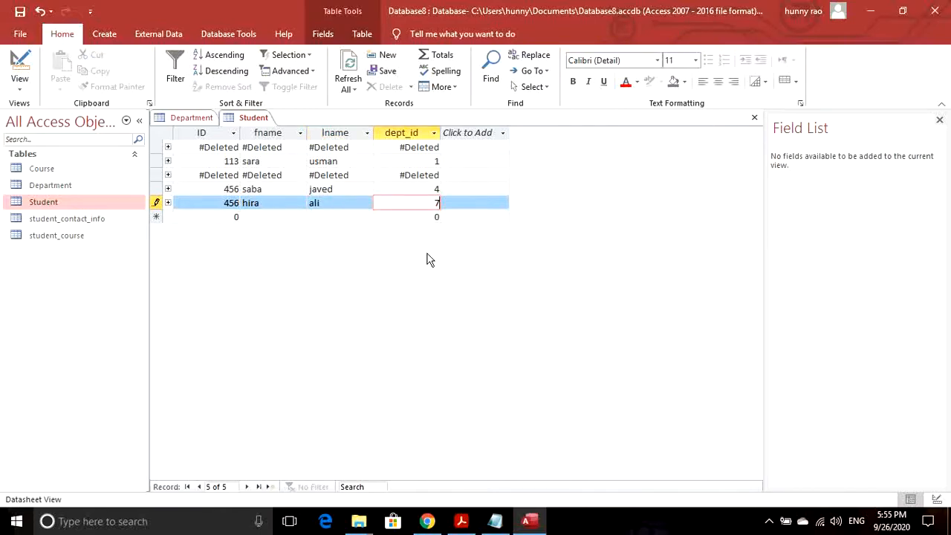
key(Tab)
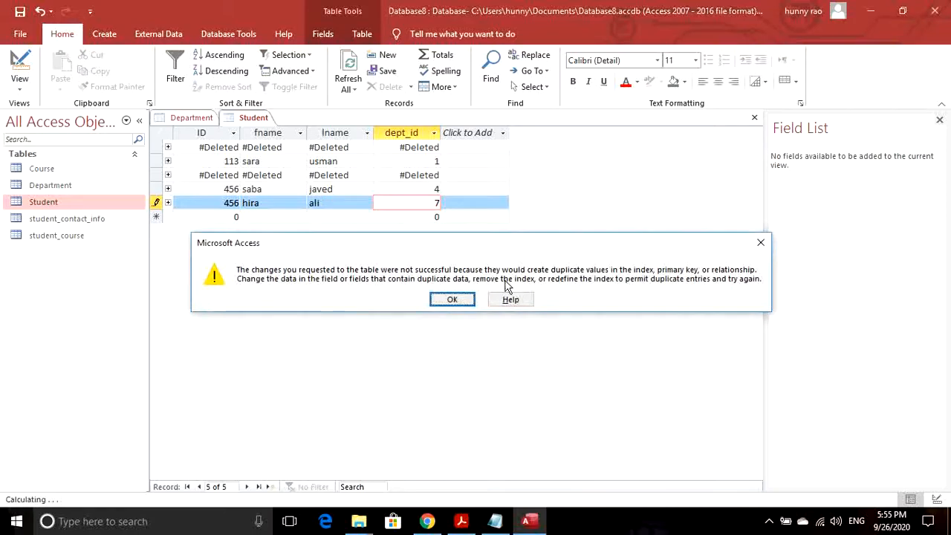
key(Return)
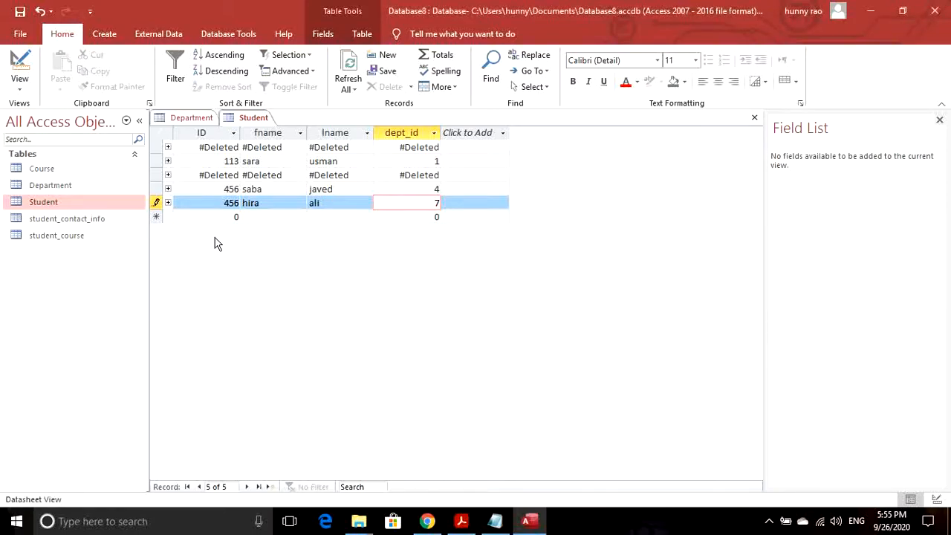
- Change the student ID to 789, dismiss the related-record error for department 7, and save with dept_id 2
double_click(231, 204)
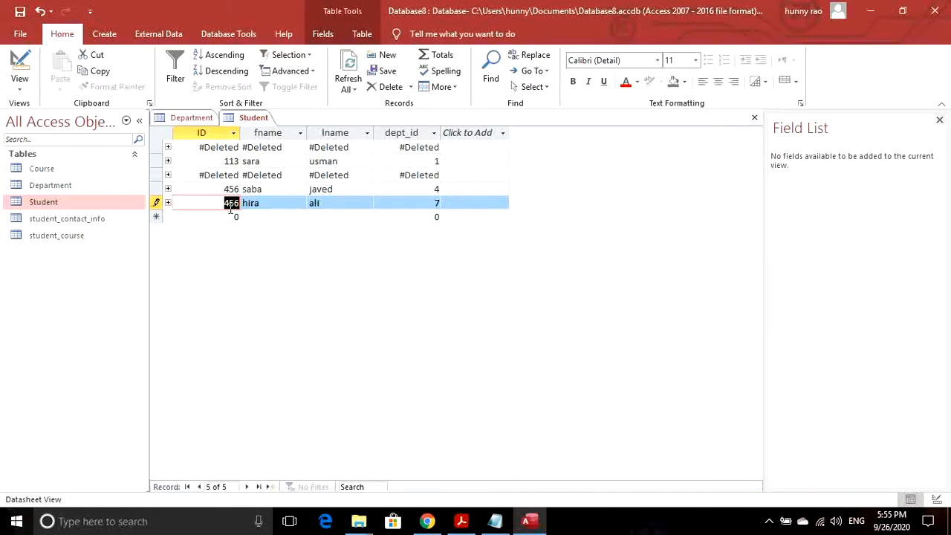
text(789)
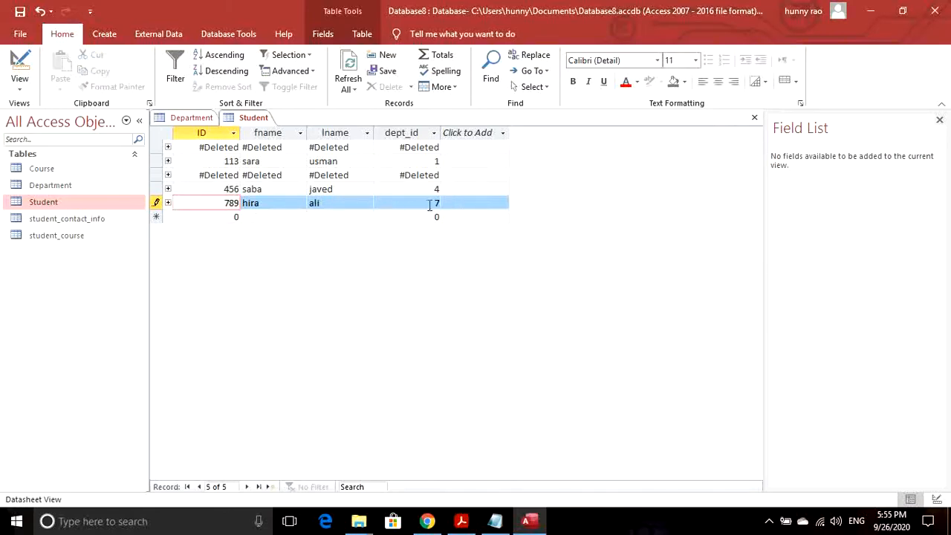
click(428, 204)
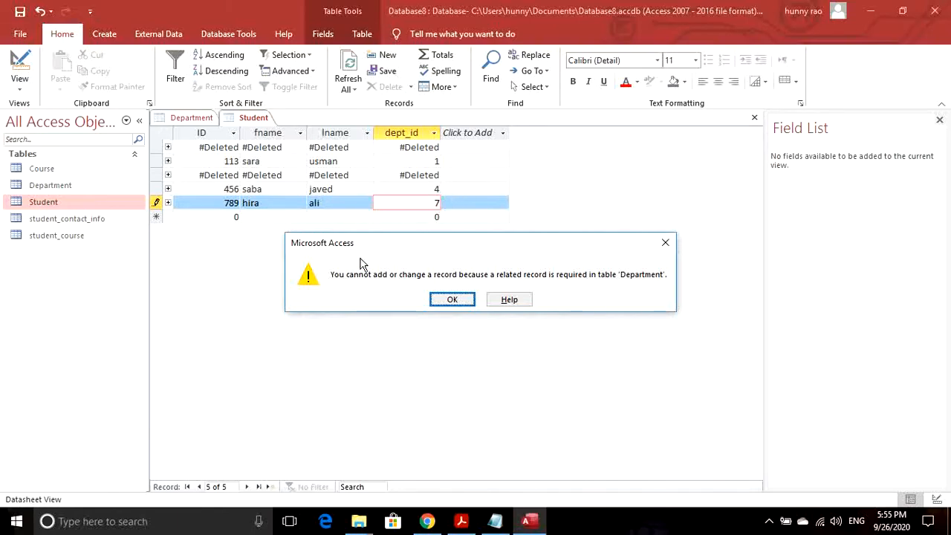
click(450, 300)
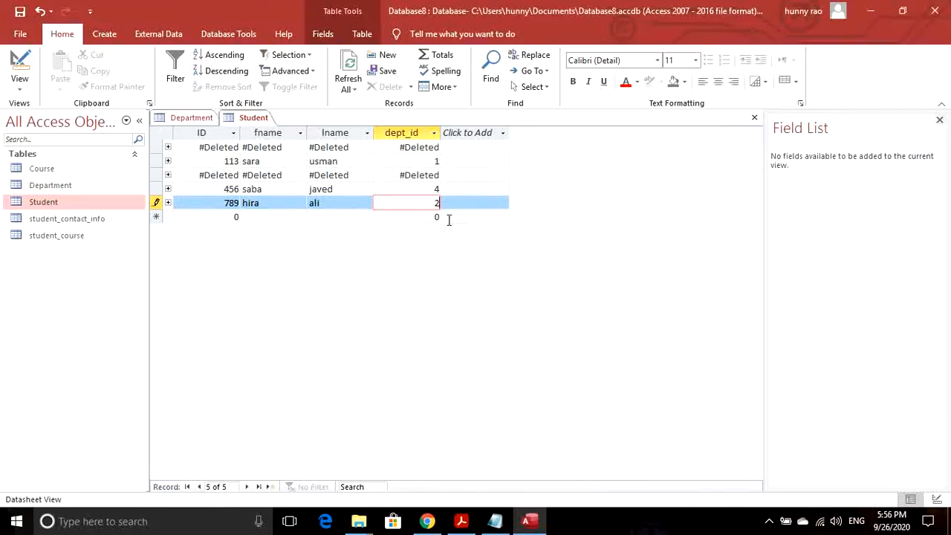
key(Tab)
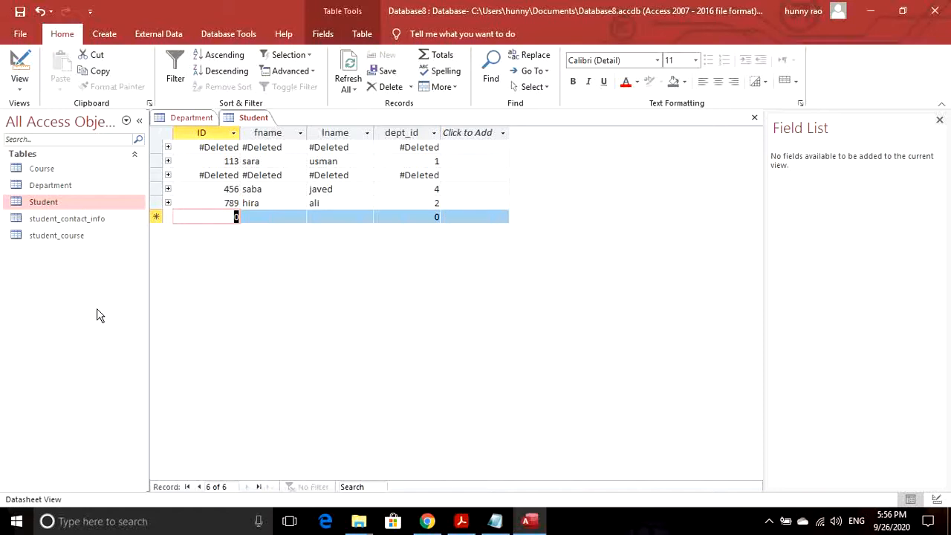
- Change the ee department's ID from 4 to 5 and save the Department table
double_click(62, 191)
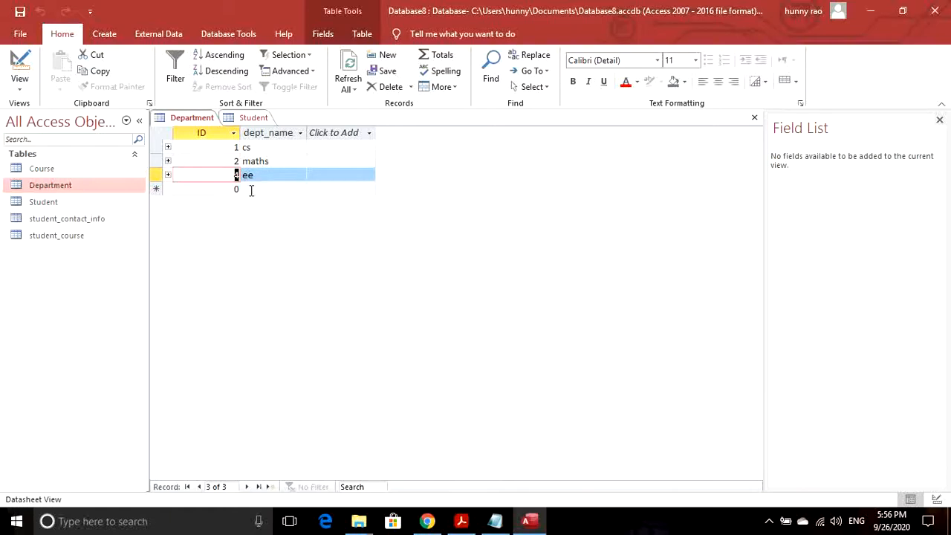
text(5)
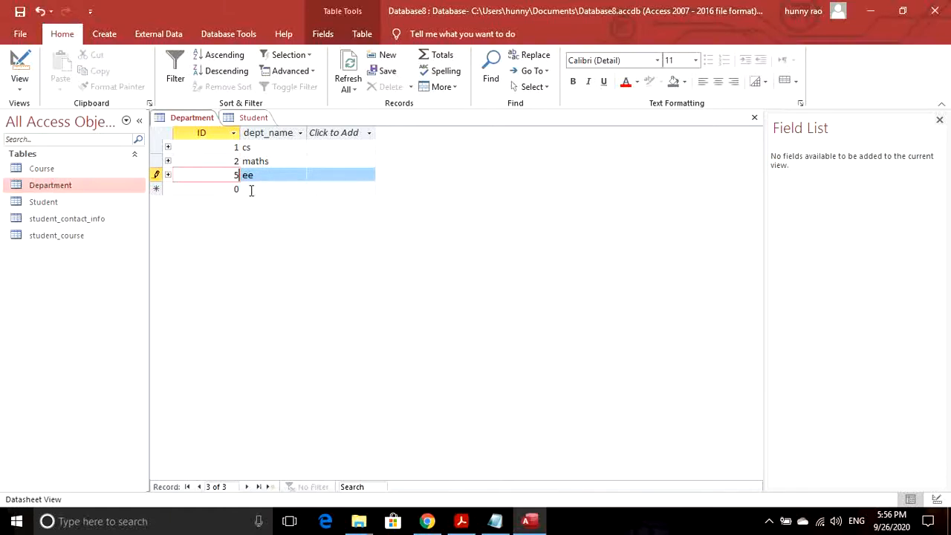
click(20, 12)
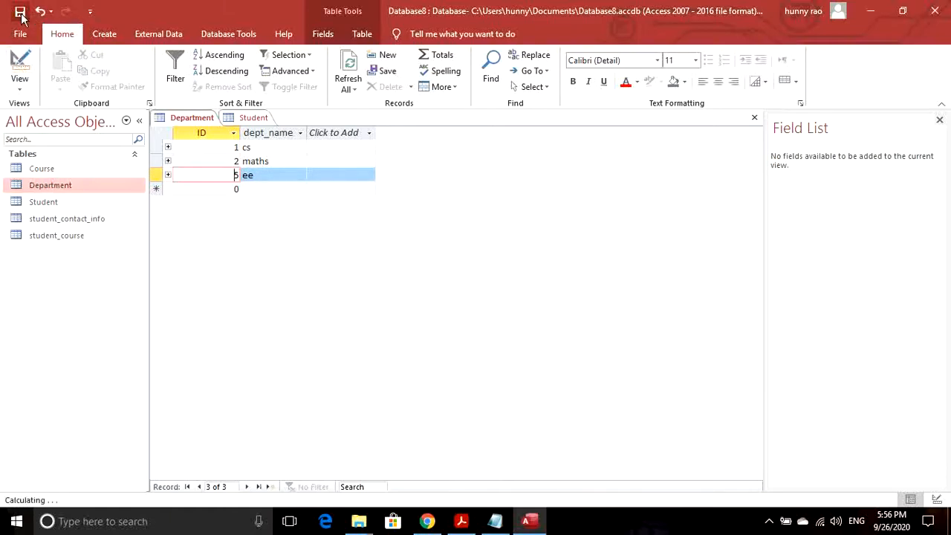
- Open the Student table and check that student 456 now shows dept_id 5
click(49, 205)
double_click(49, 205)
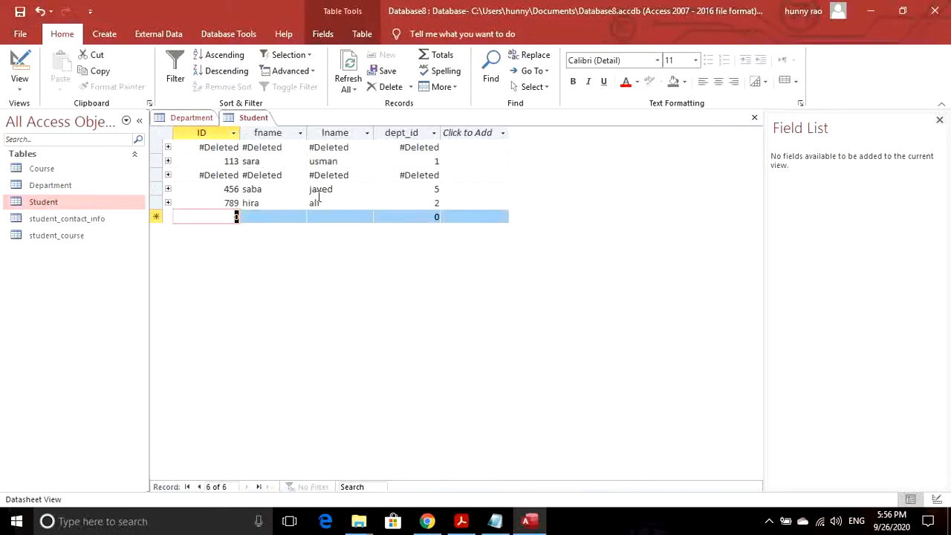
click(436, 190)
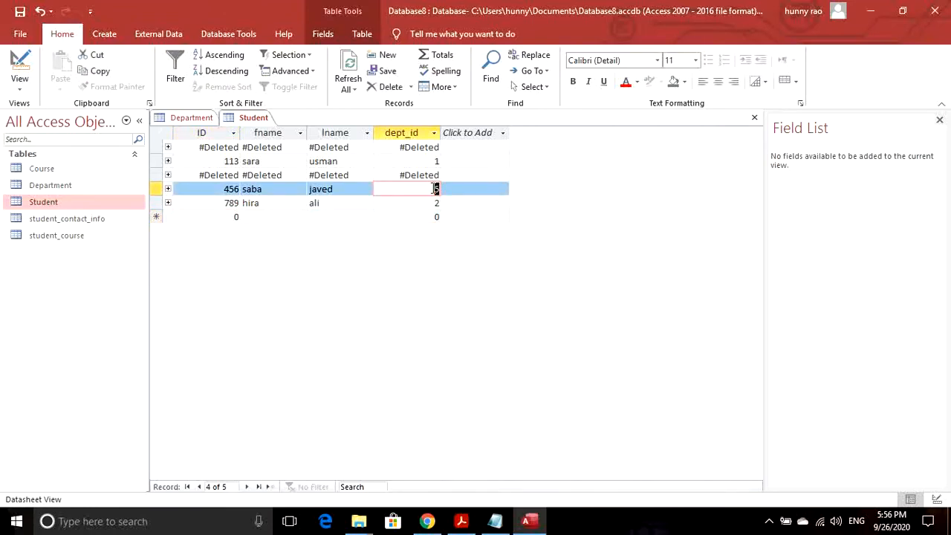
click(291, 190)
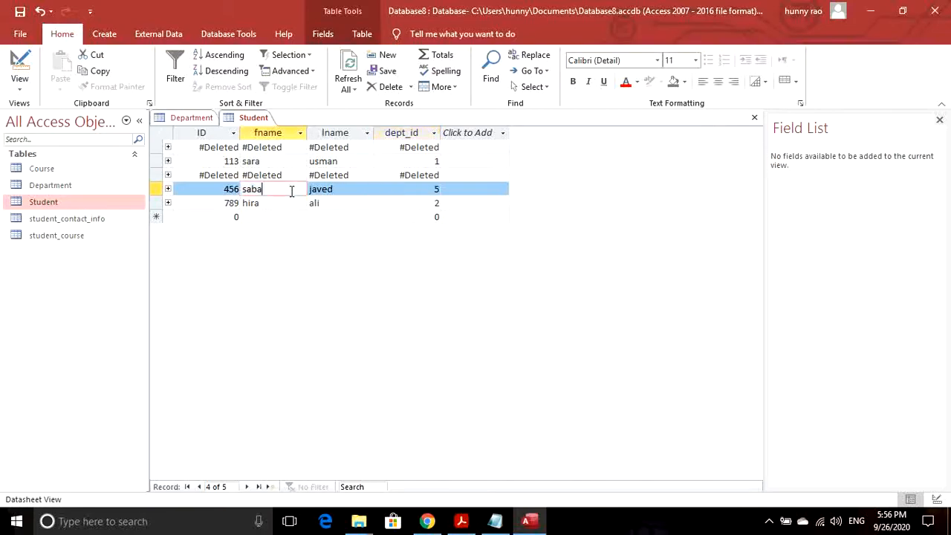
click(332, 191)
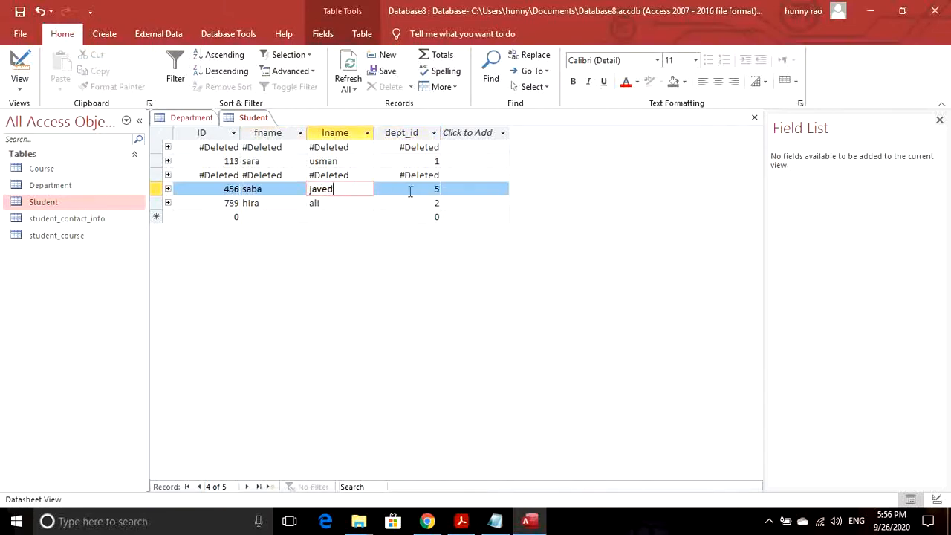
click(437, 191)
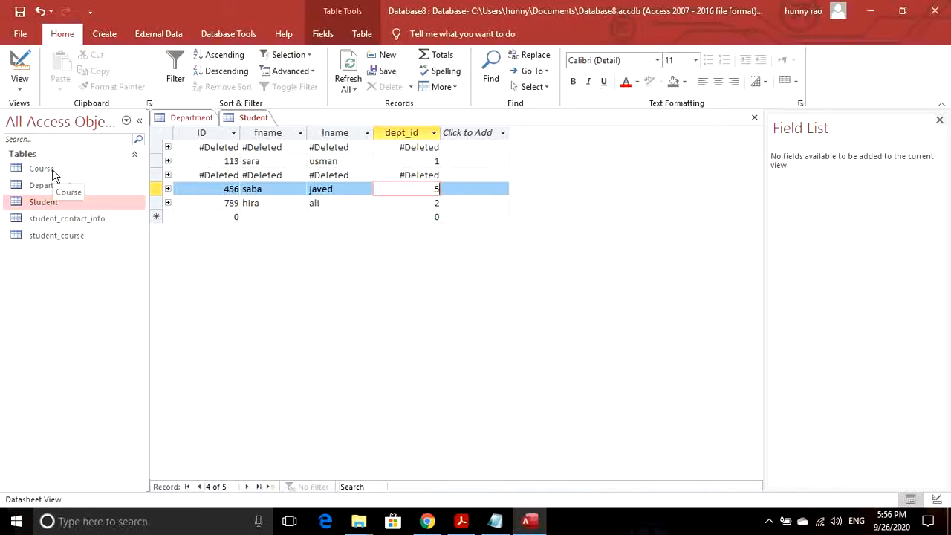
- Open student_contact_info and compare its student 113 record with the Student table
double_click(45, 221)
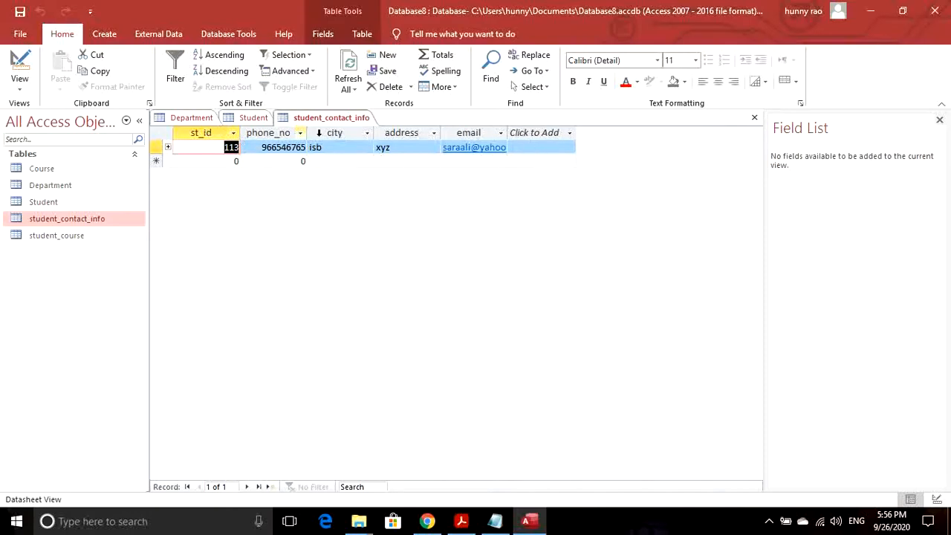
click(252, 118)
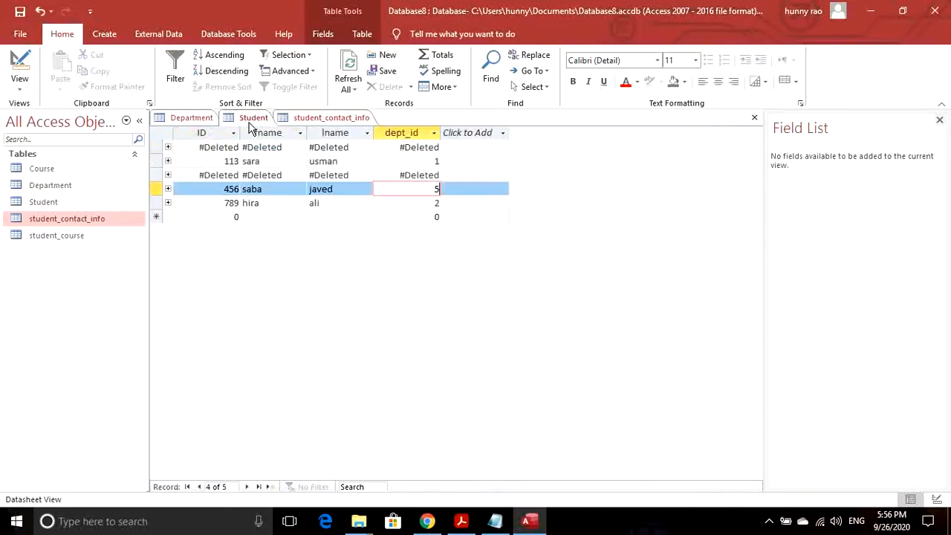
click(331, 119)
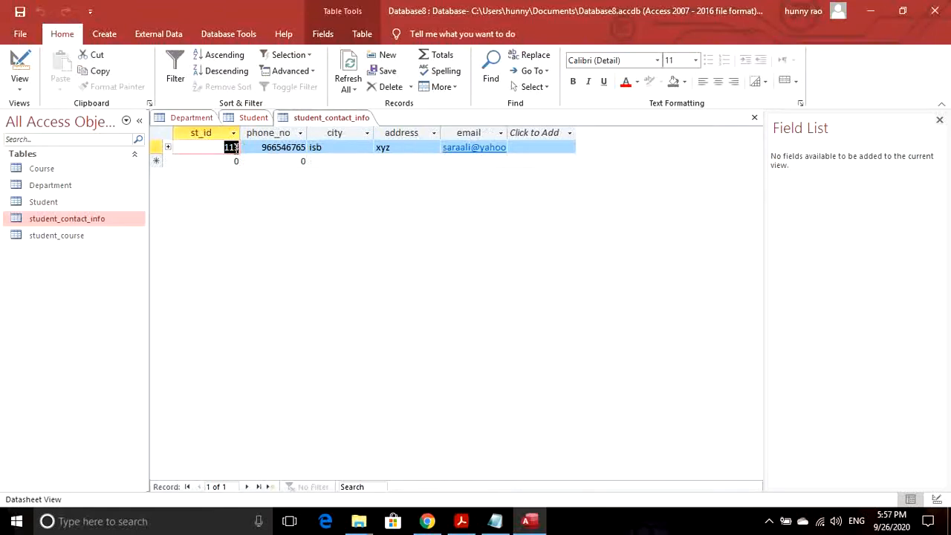
click(252, 119)
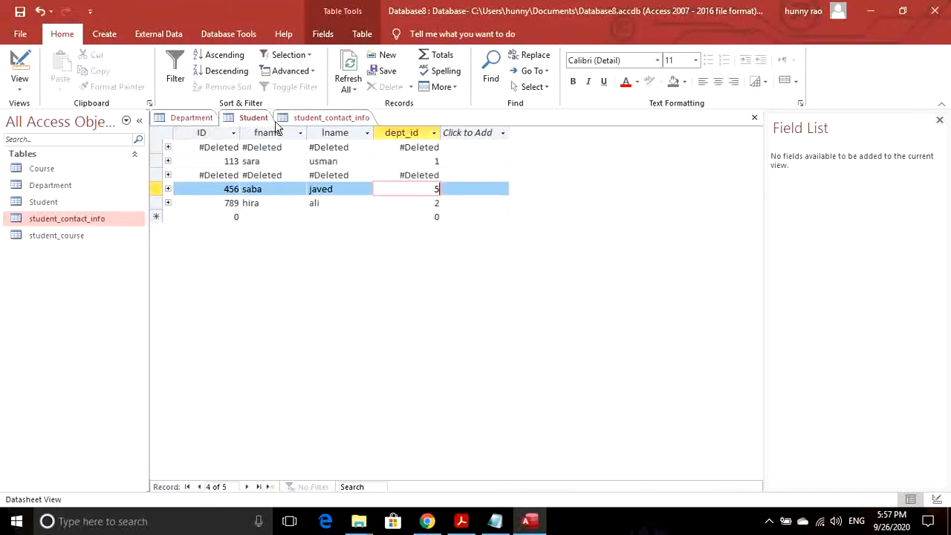
click(310, 120)
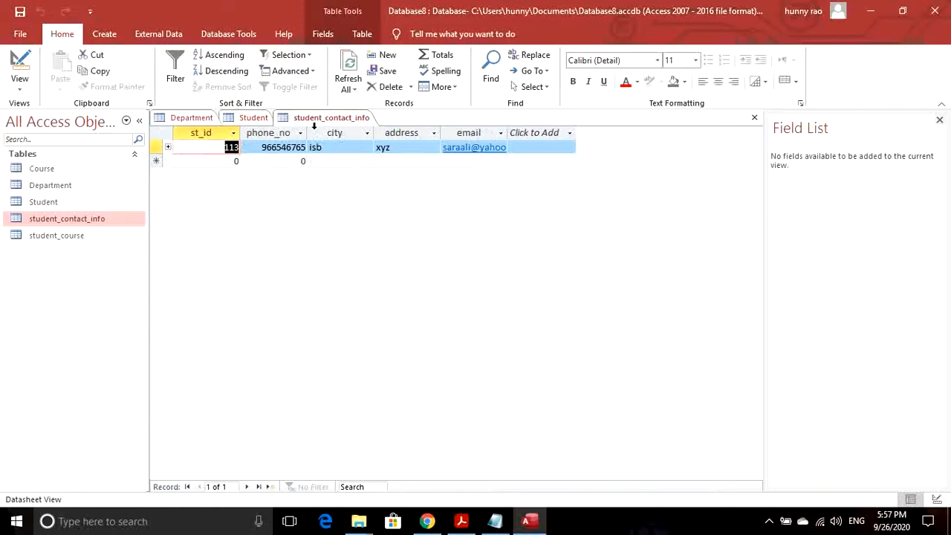
click(251, 119)
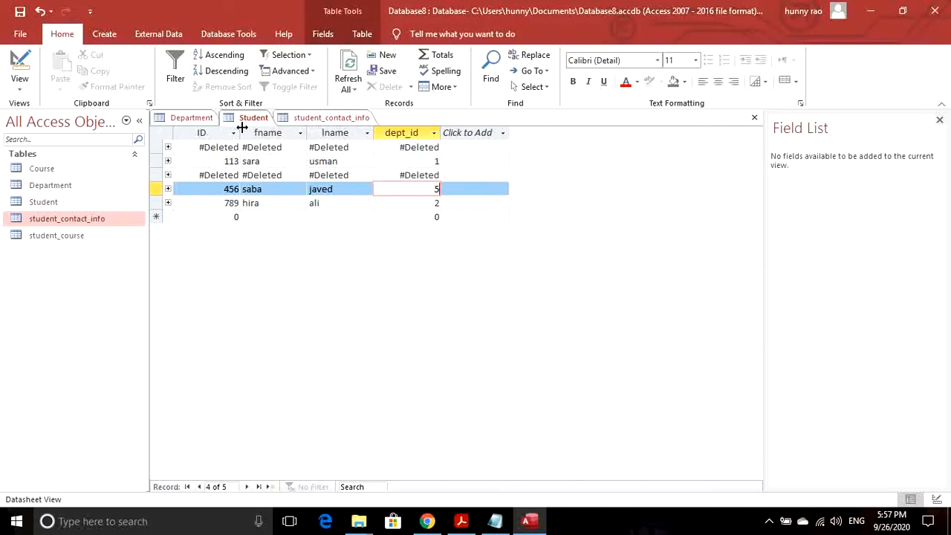
click(286, 117)
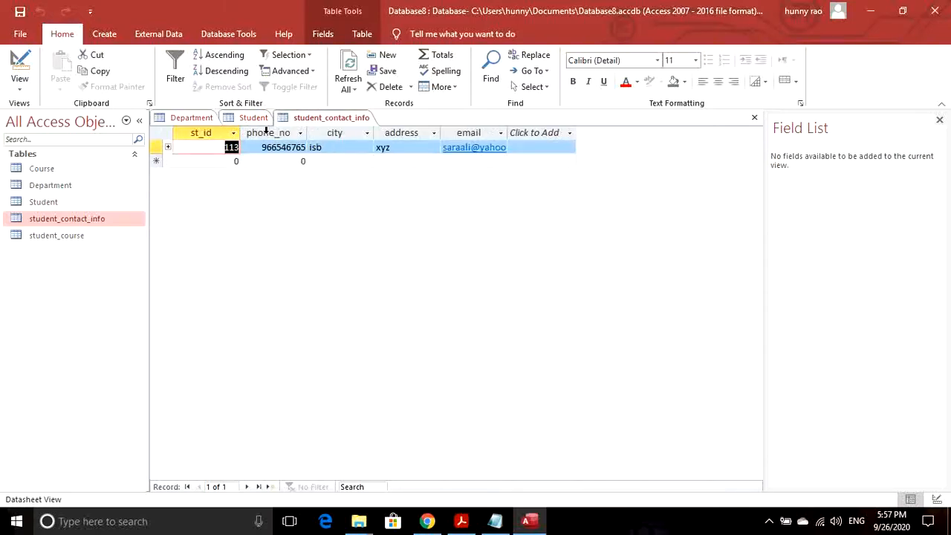